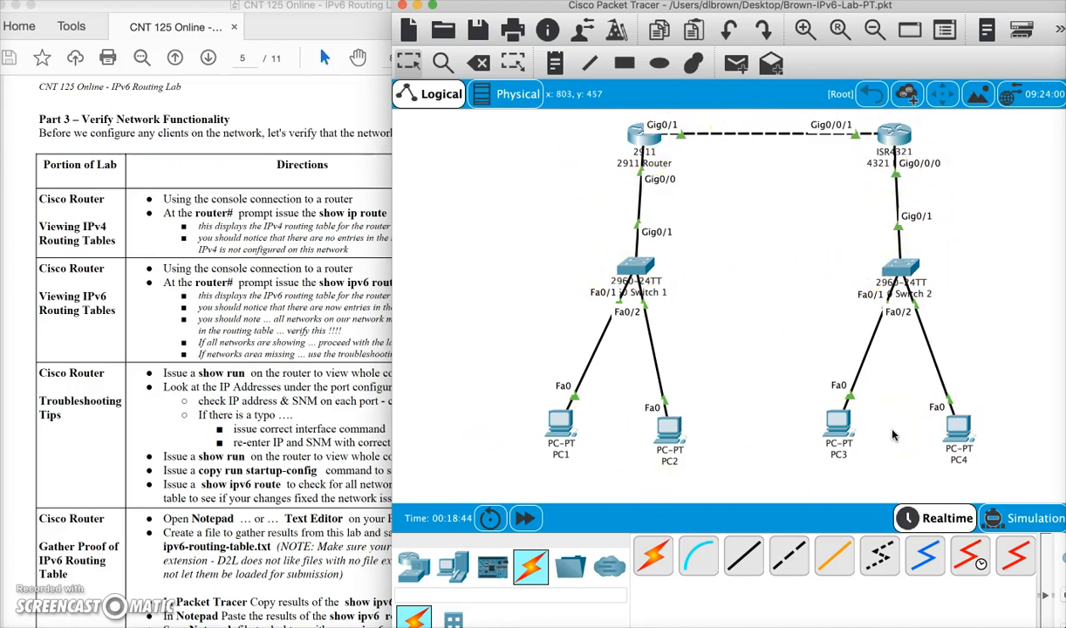
- Open the 2911 router's command line and run show ip route
click(196, 299)
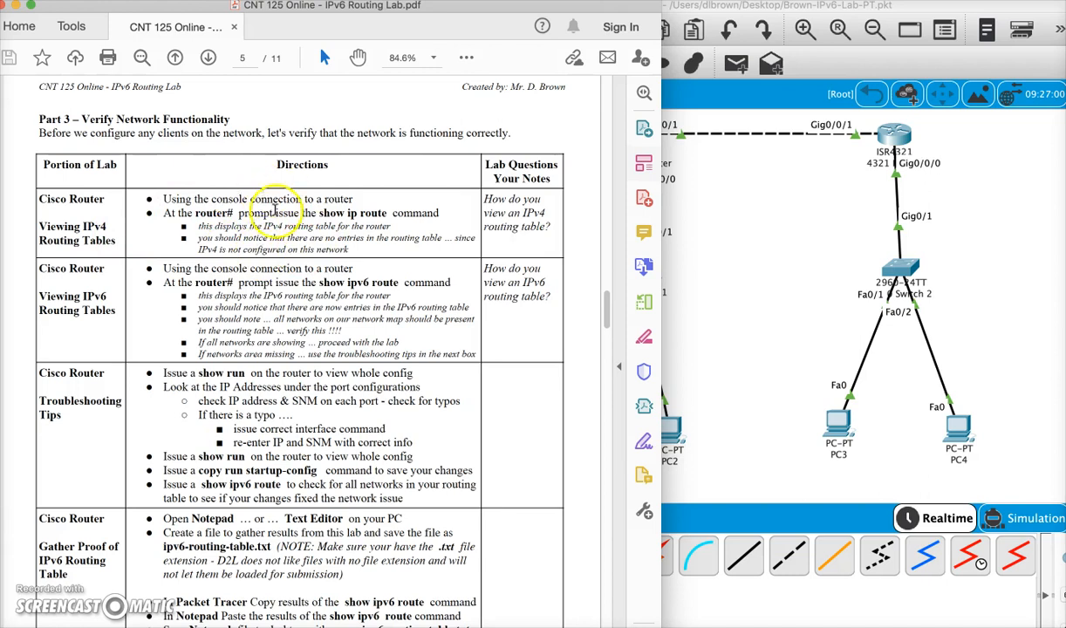
click(757, 194)
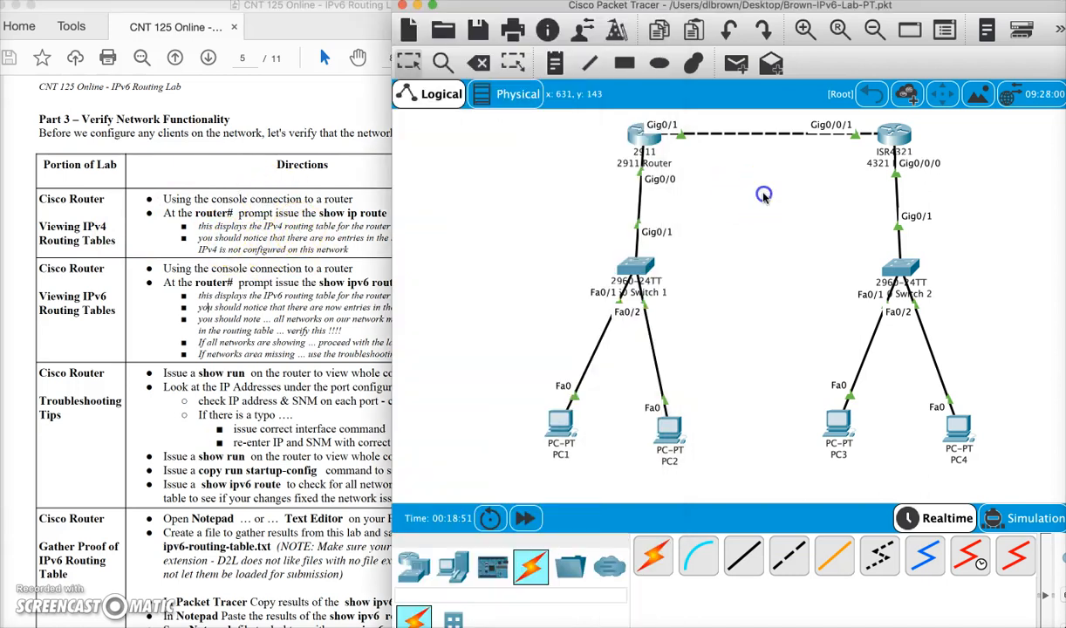
click(634, 146)
key(Return)
key(Return)
key(Return)
key(Return)
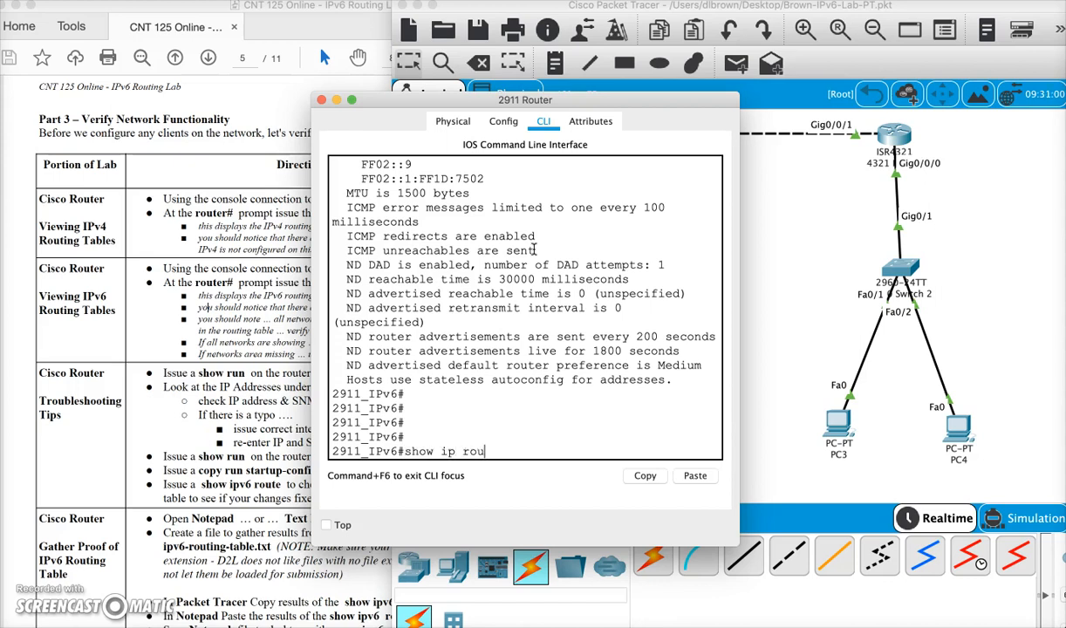
text(show ip route)
key(Return)
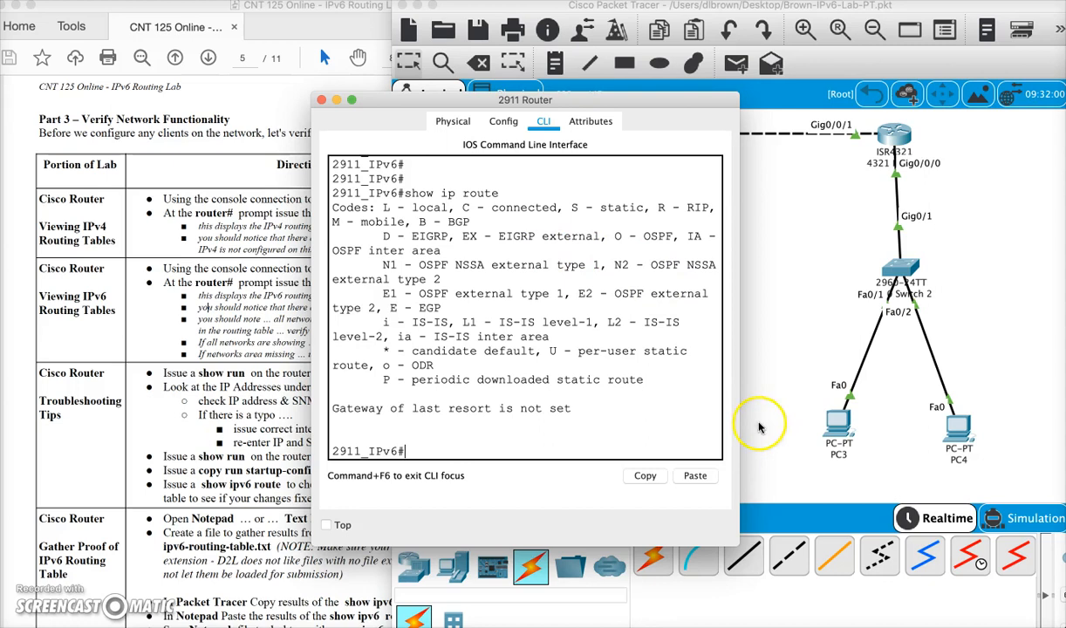
- Enlarge the router console window and run sh run, paging through the running configuration
drag(739, 538, 980, 514)
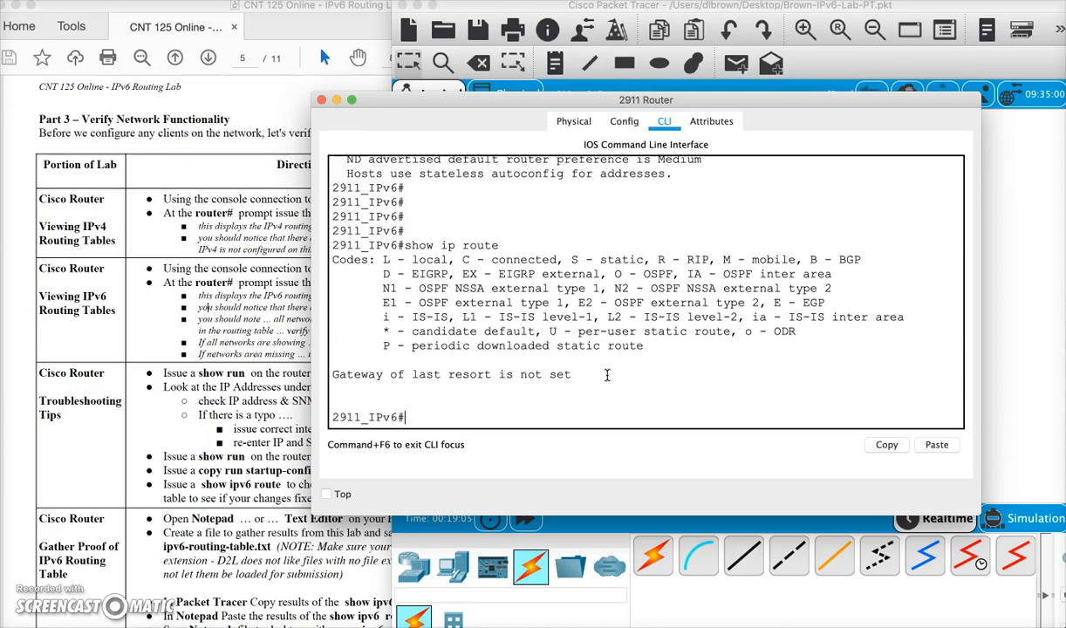
drag(498, 245, 398, 245)
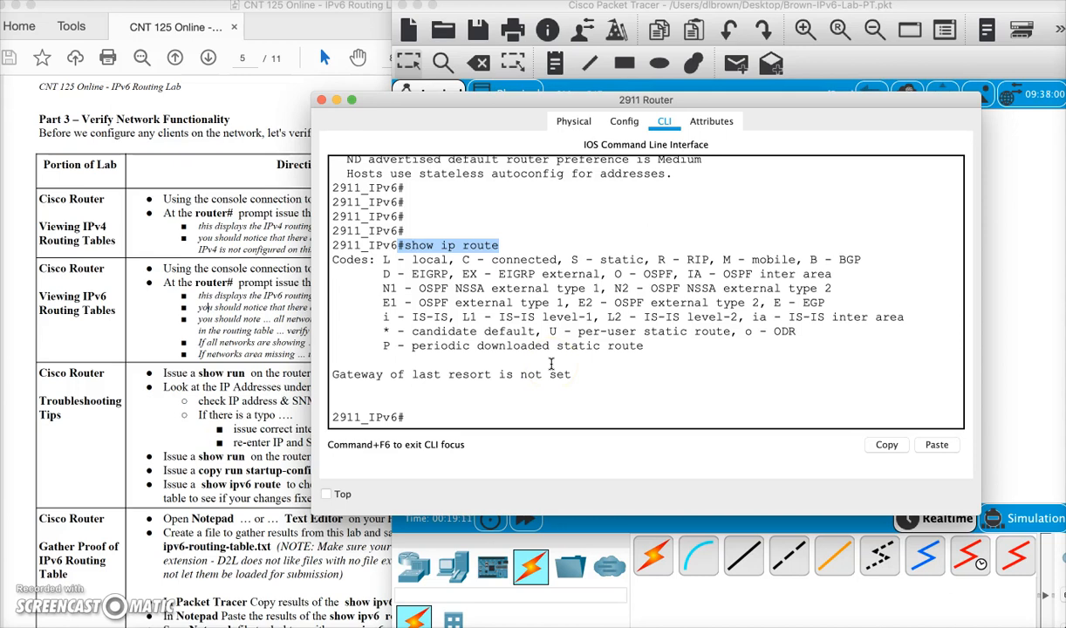
text(s)
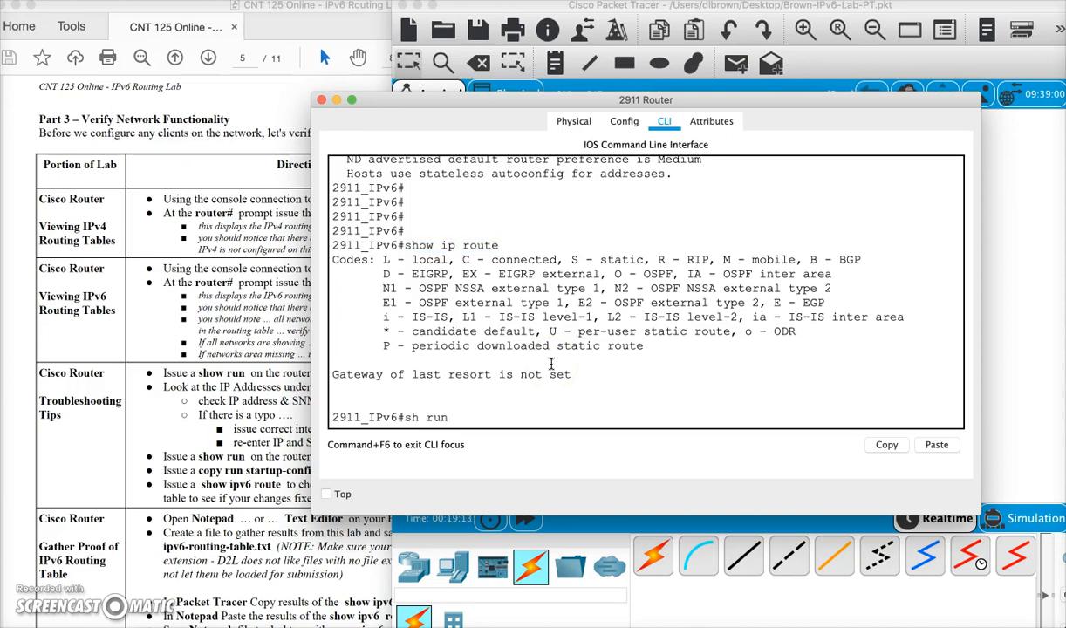
text(h run)
key(Return)
key(space)
key(space)
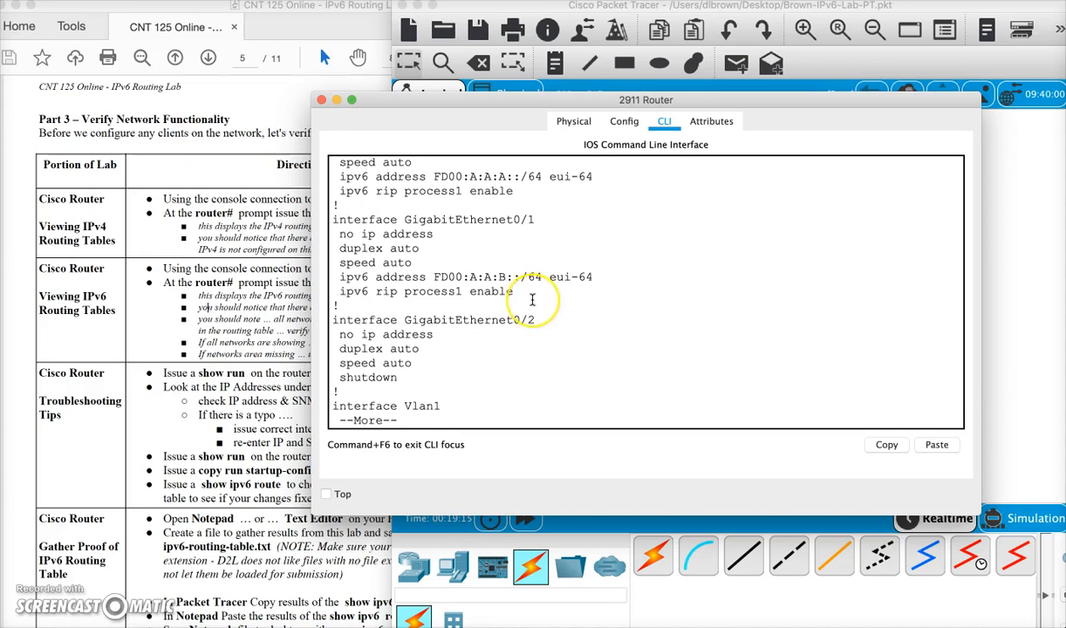
scroll(532, 299, up, 1)
key(space)
key(space)
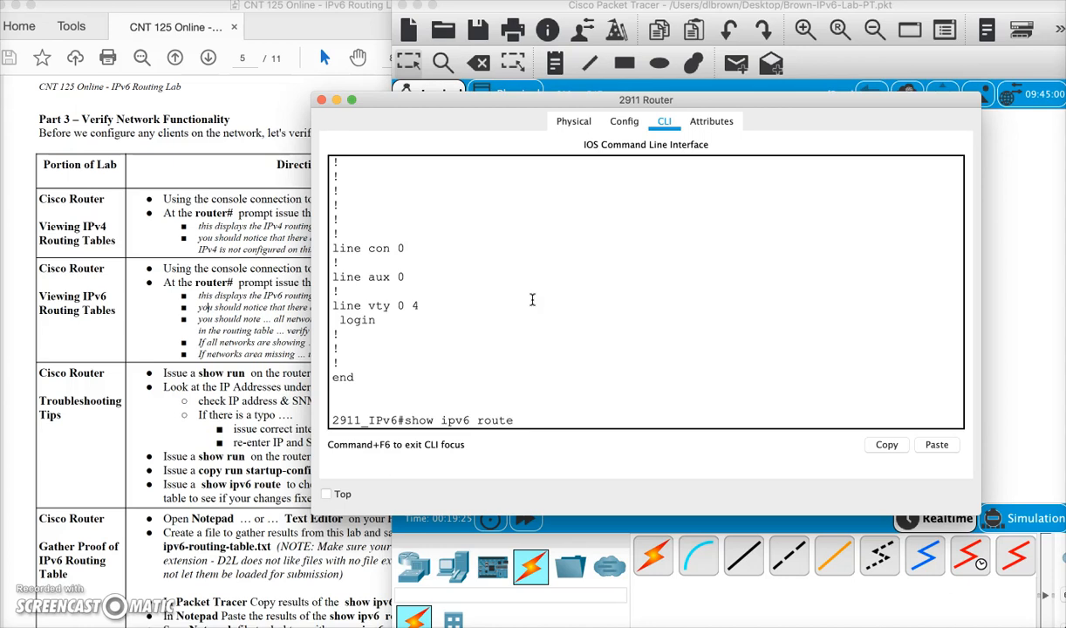
- Run show ipv6 route and highlight each network prefix listed in the IPv6 routing table
key(Return)
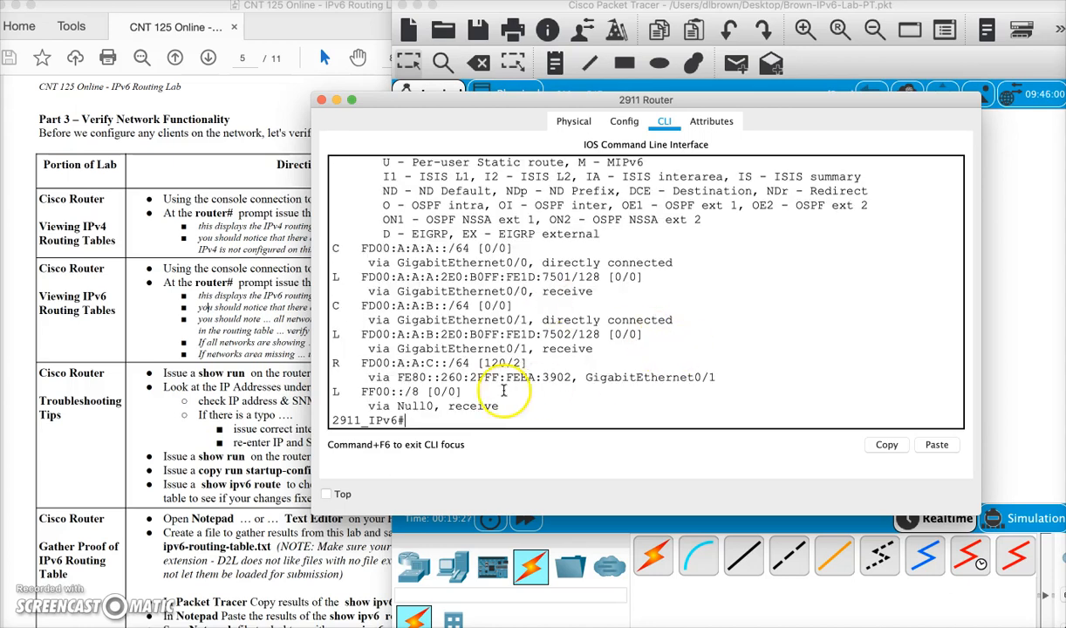
drag(403, 504, 403, 621)
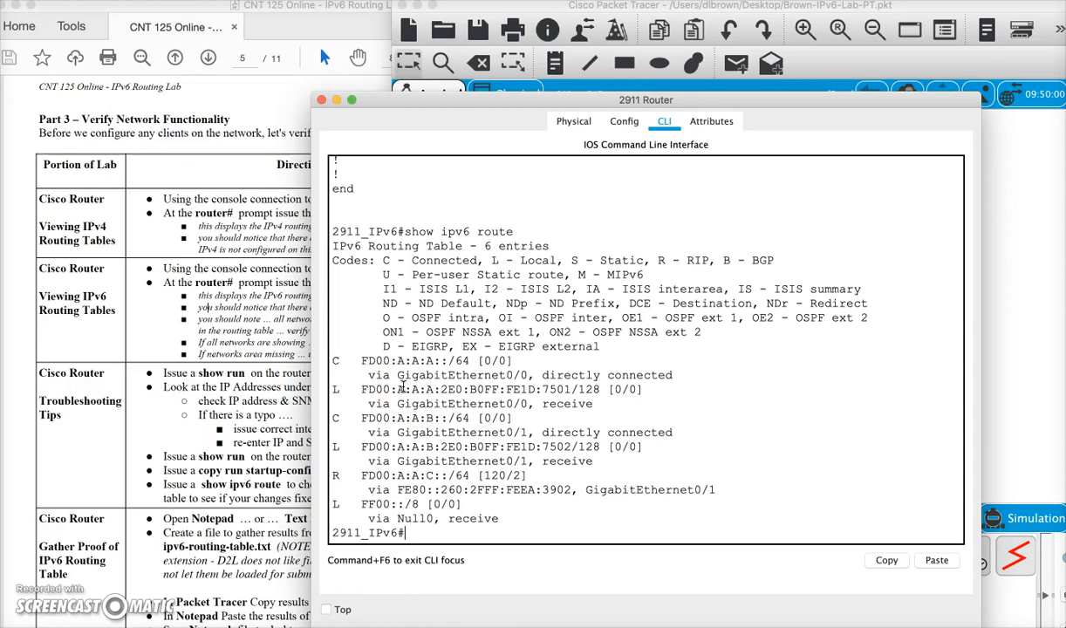
drag(346, 360, 528, 356)
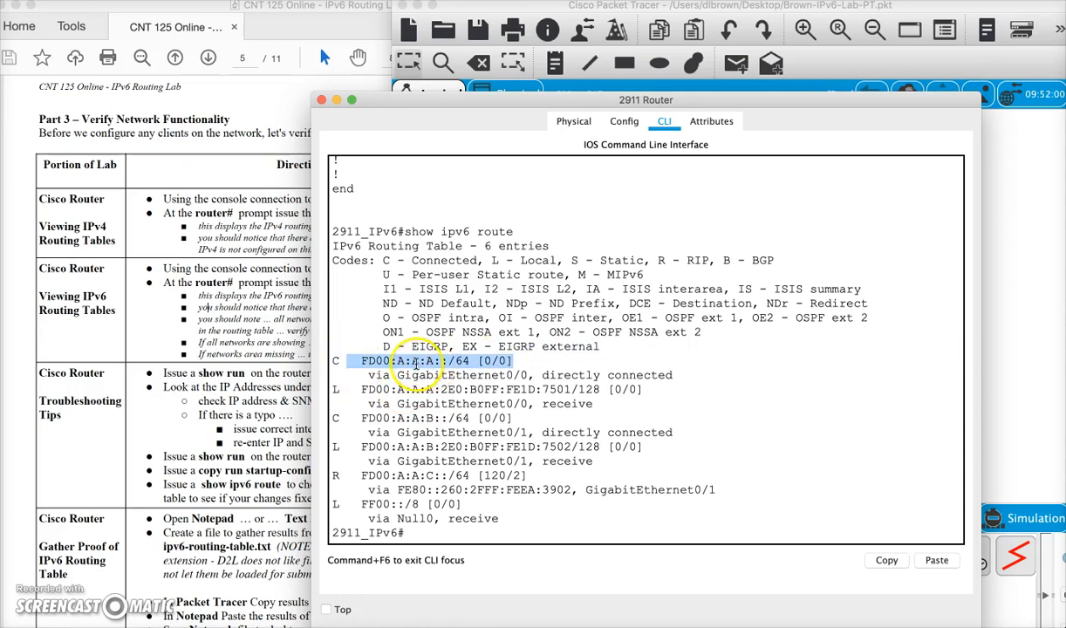
drag(354, 418, 450, 418)
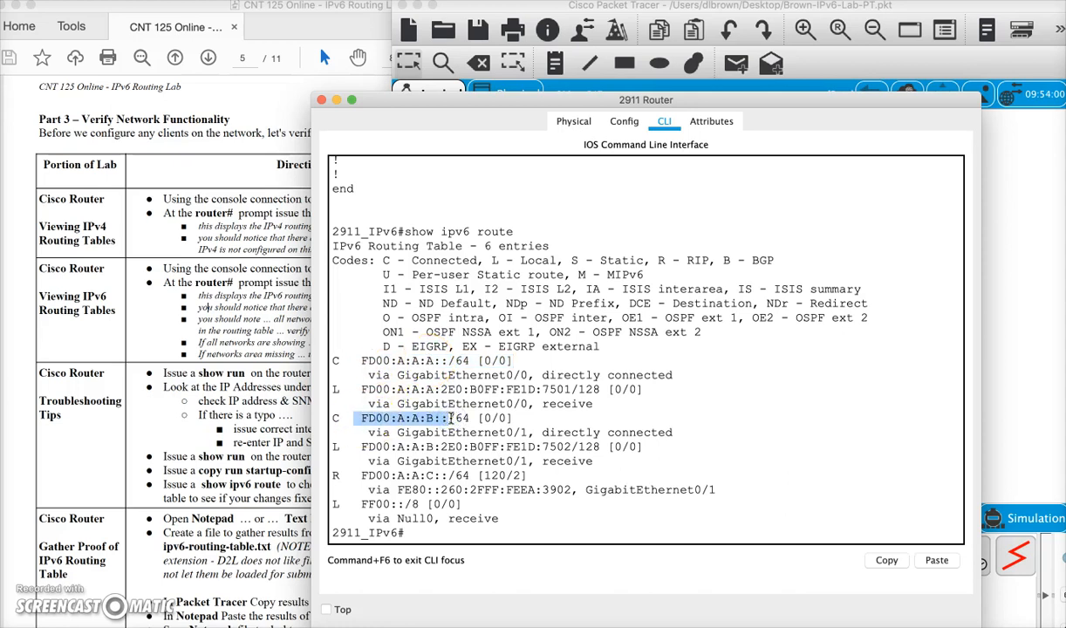
drag(354, 476, 470, 475)
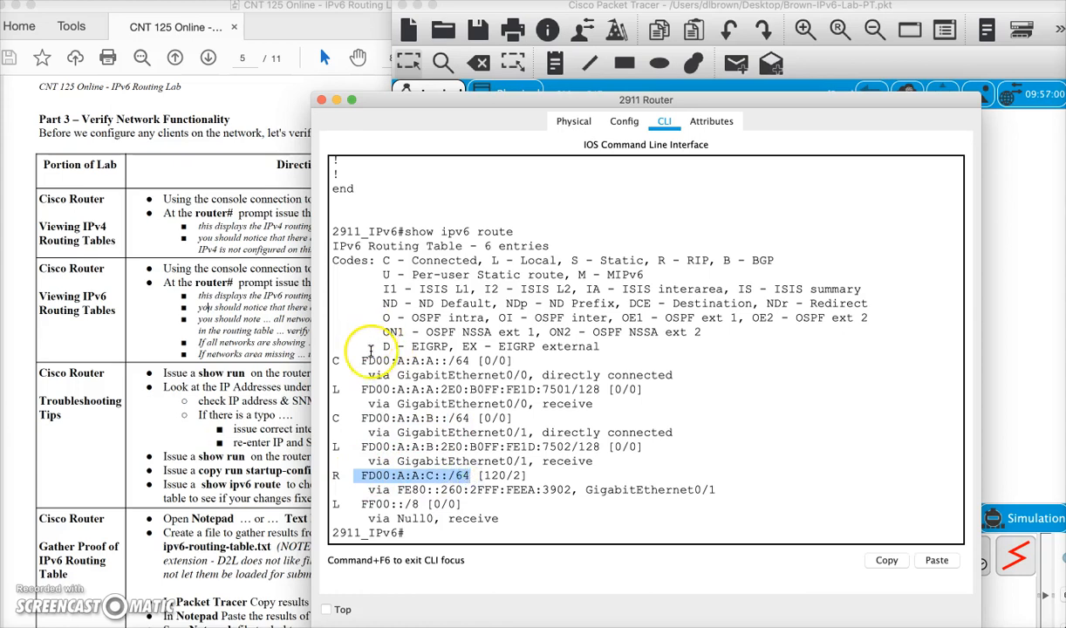
drag(361, 360, 469, 360)
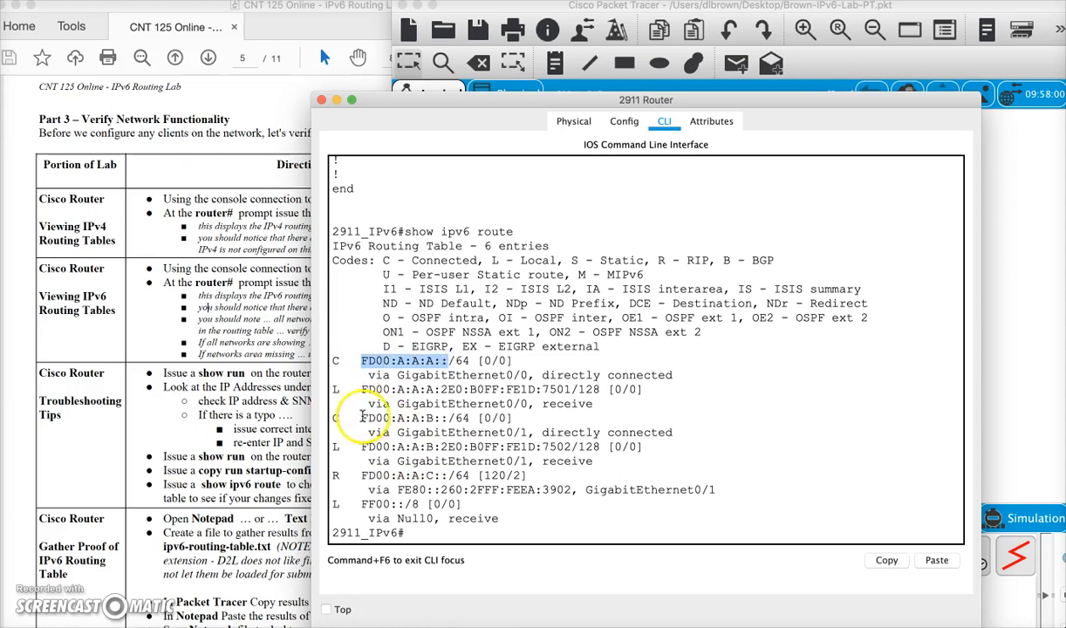
drag(361, 418, 469, 417)
drag(354, 476, 490, 475)
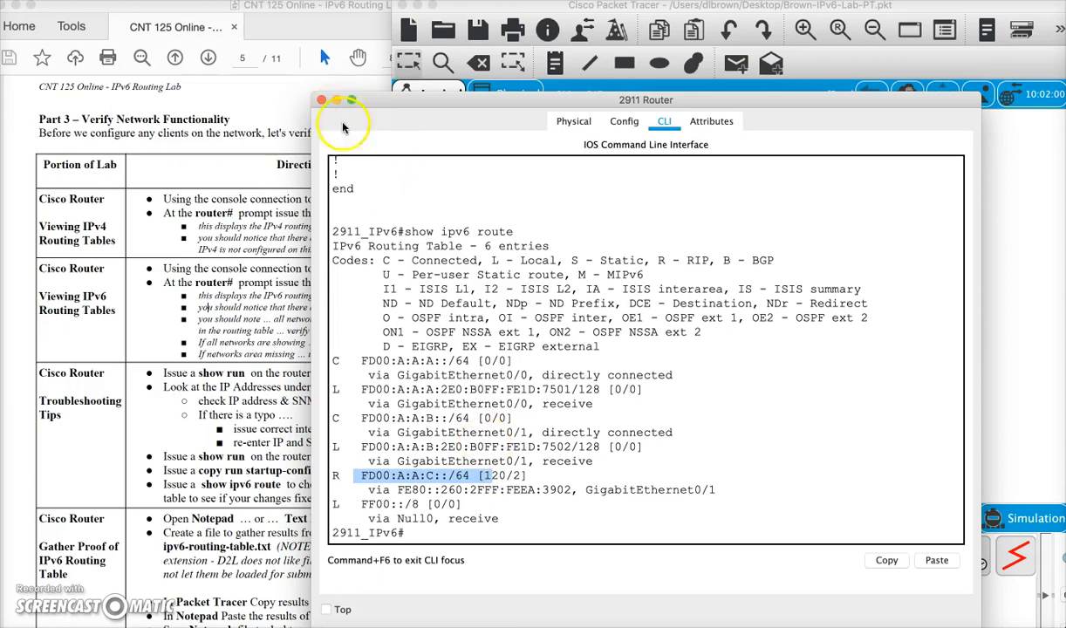
- Select the entire show ipv6 route output in the console and copy it
click(194, 405)
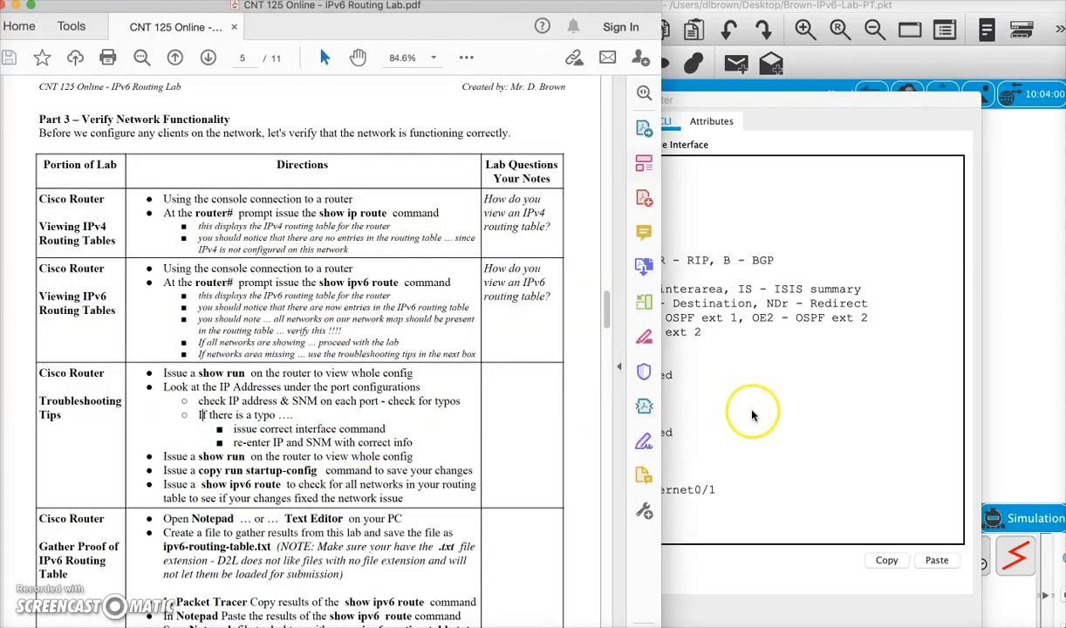
click(708, 392)
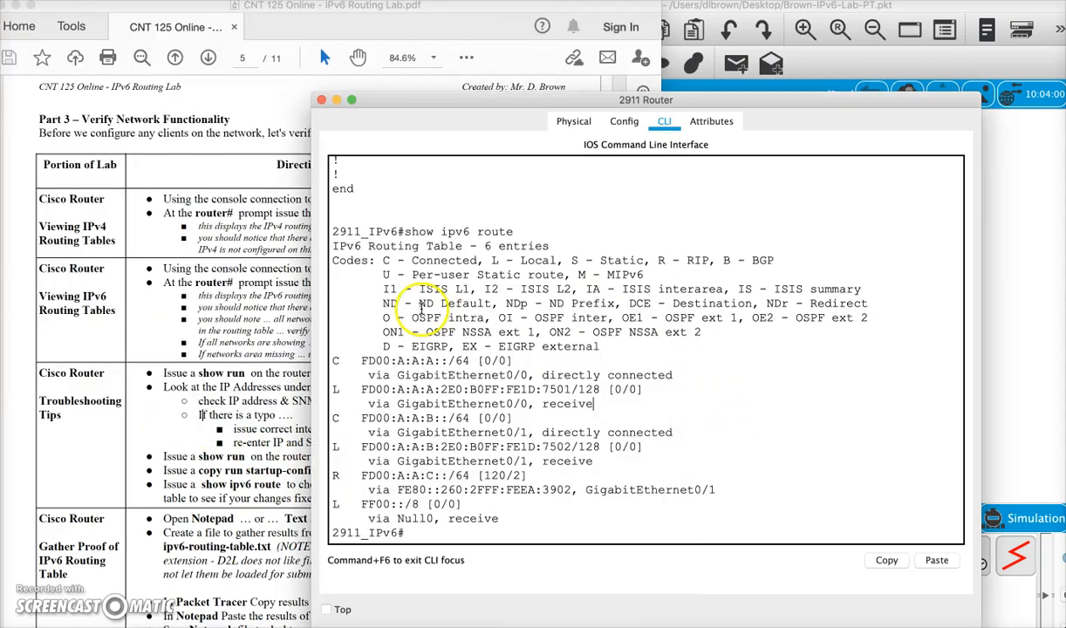
drag(333, 229, 587, 537)
click(886, 560)
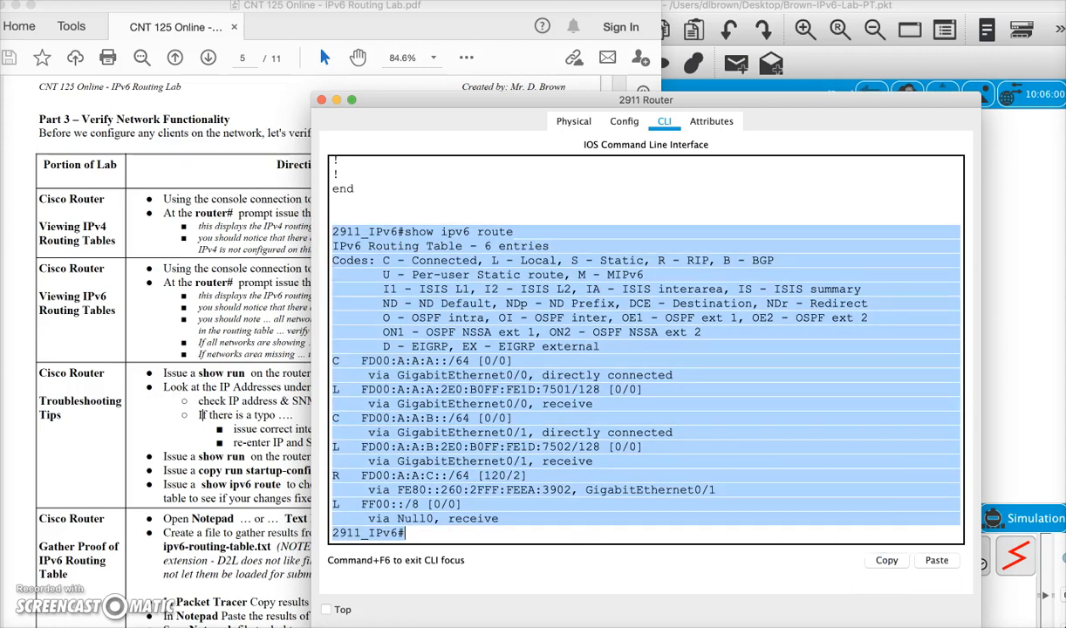
- Create a new text document, convert it to plain text, and paste the copied routing table
click(436, 612)
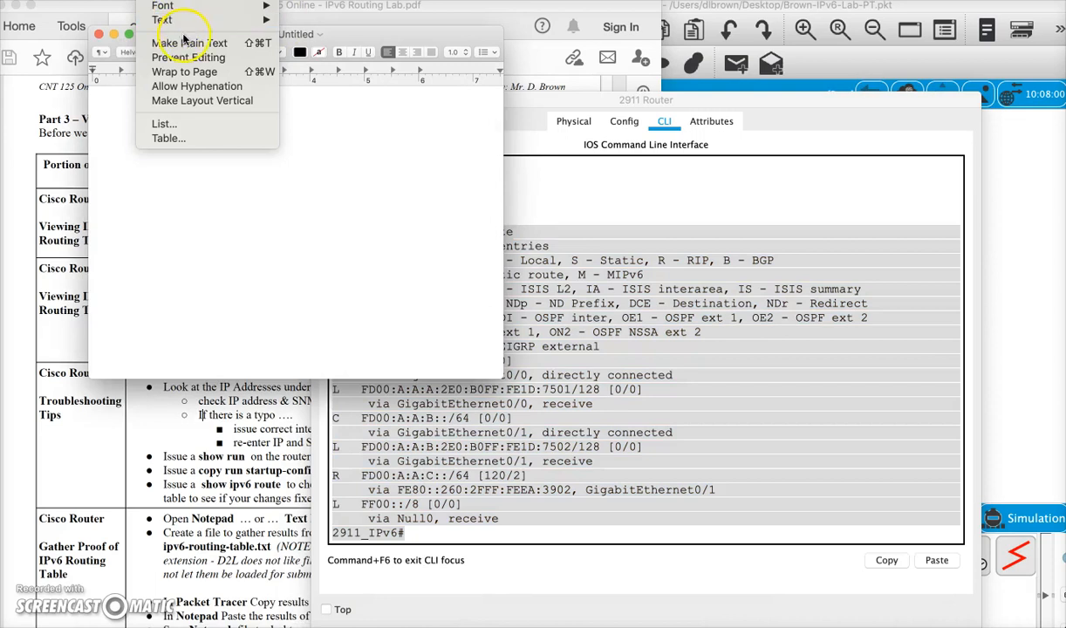
click(200, 41)
key(super+v)
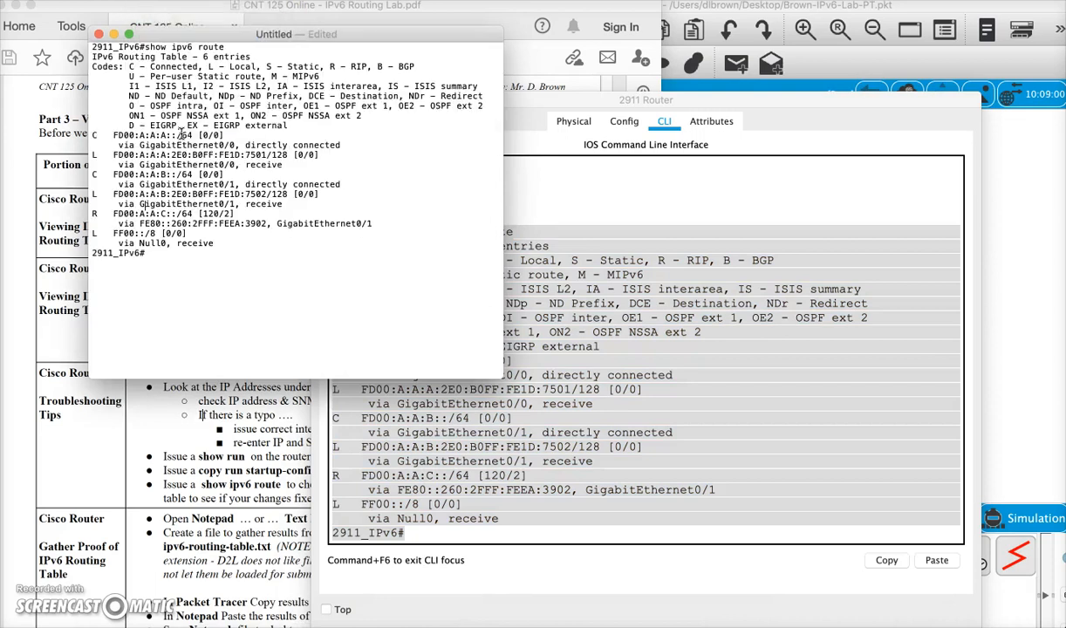
- Save the document to the Desktop as ipv6-routing-table.txt and close it
key(super+s)
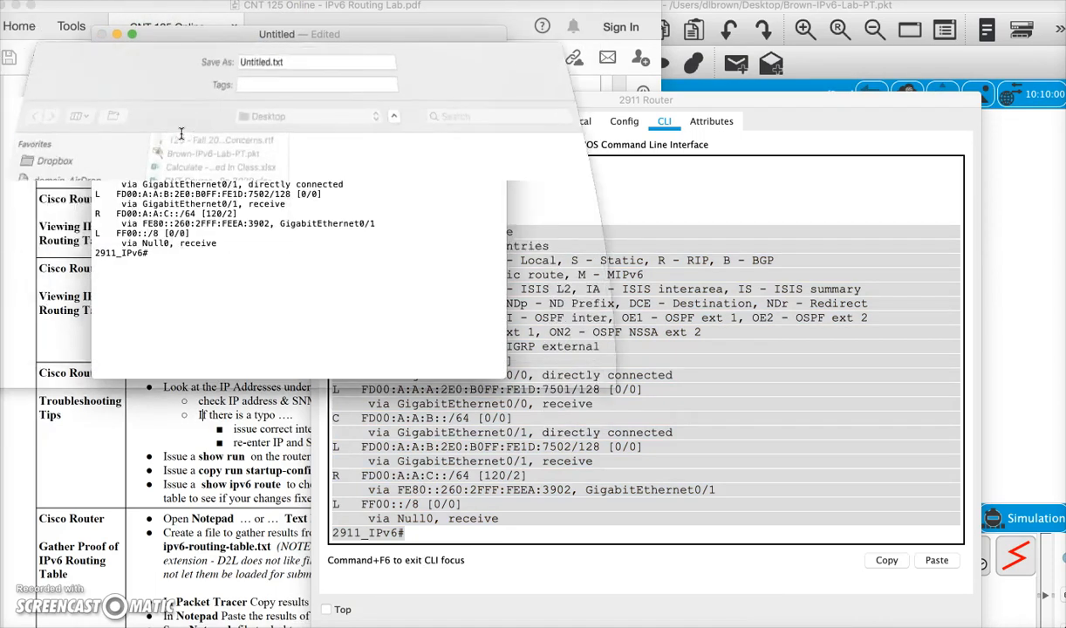
text(ipv6-routing)
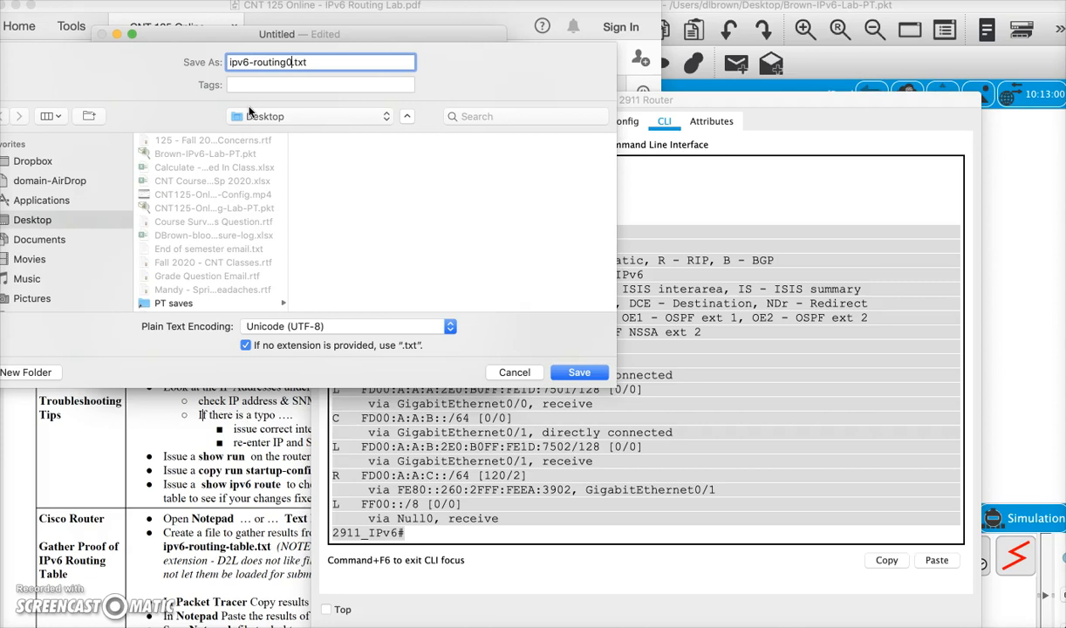
text(-table)
click(579, 373)
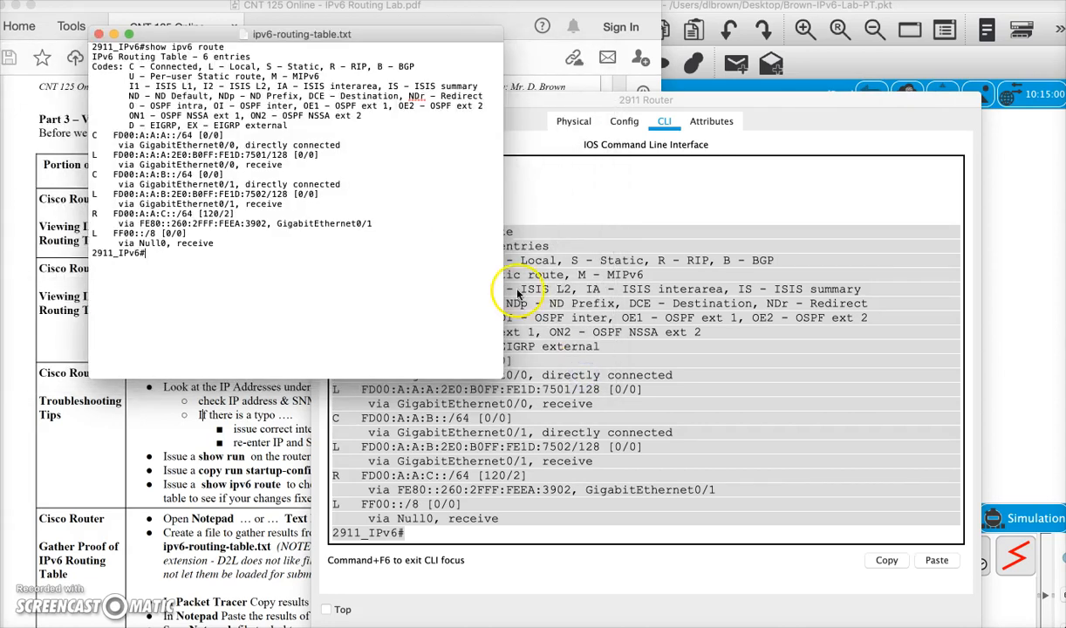
click(99, 35)
- Highlight the FD00:A:A:A, FD00:A:A:B and FD00:A:A:C prefixes in the 2911 routing table again
click(441, 291)
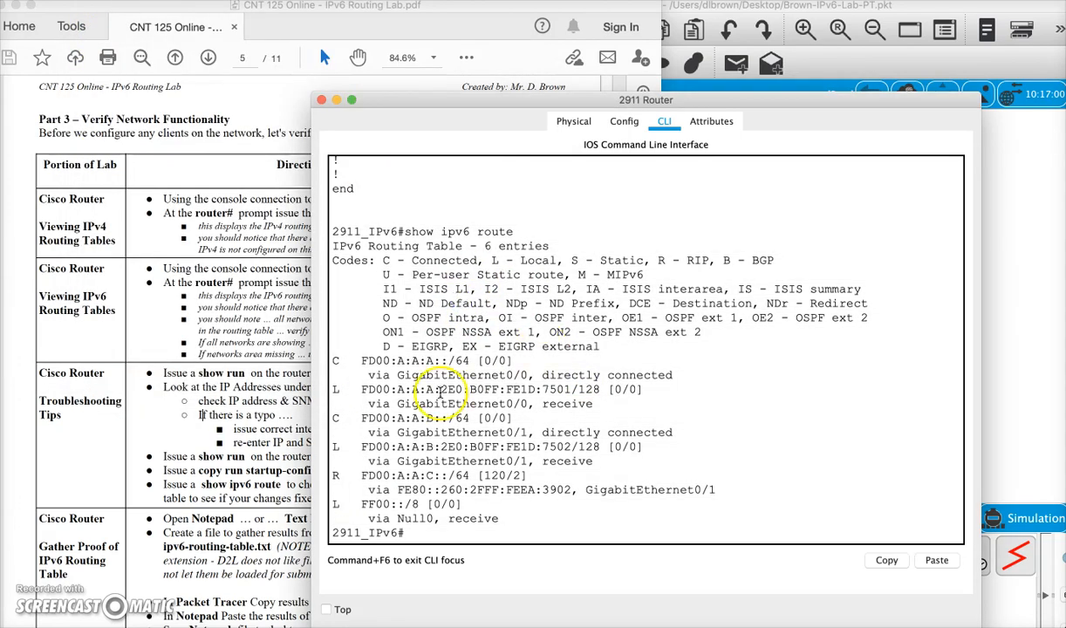
drag(382, 360, 455, 360)
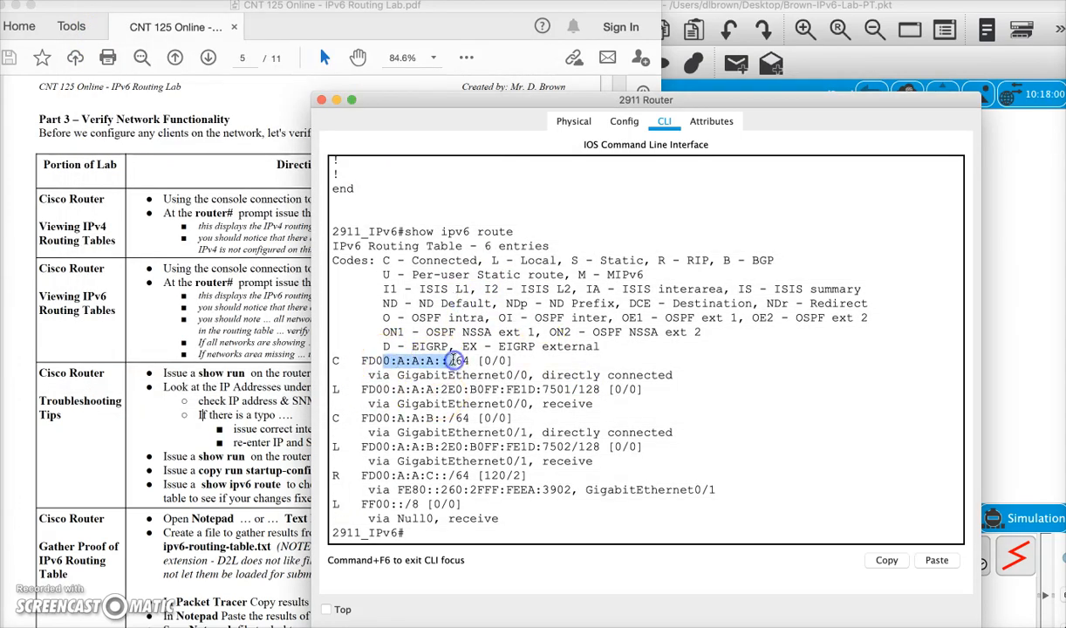
drag(391, 418, 462, 418)
drag(401, 477, 533, 480)
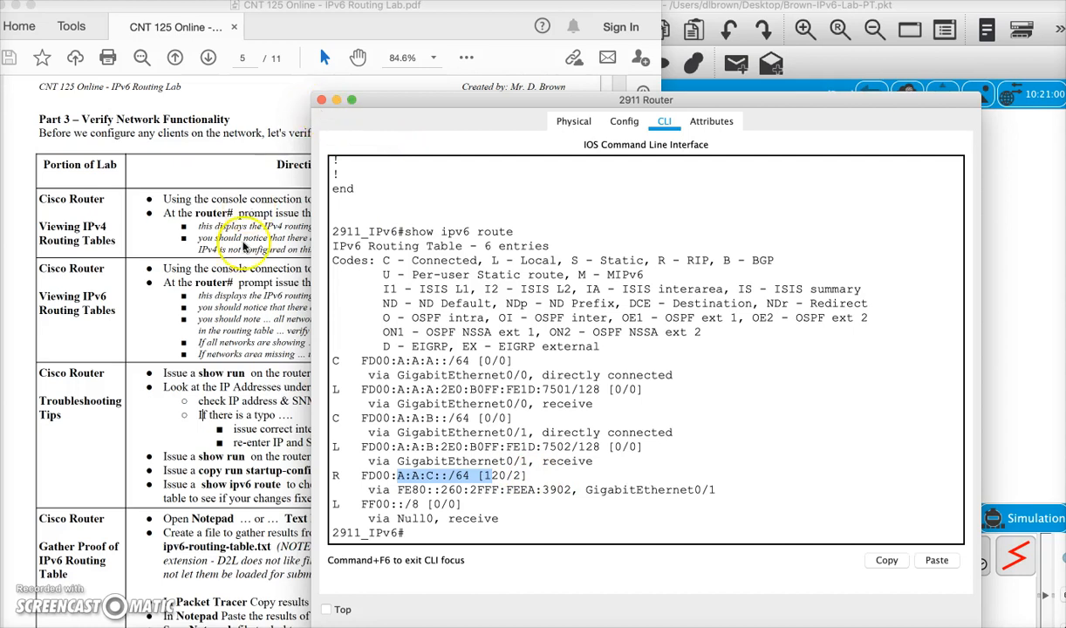
- Scroll the lab instructions and highlight the troubleshooting tips section
click(228, 294)
scroll(228, 294, down, 3)
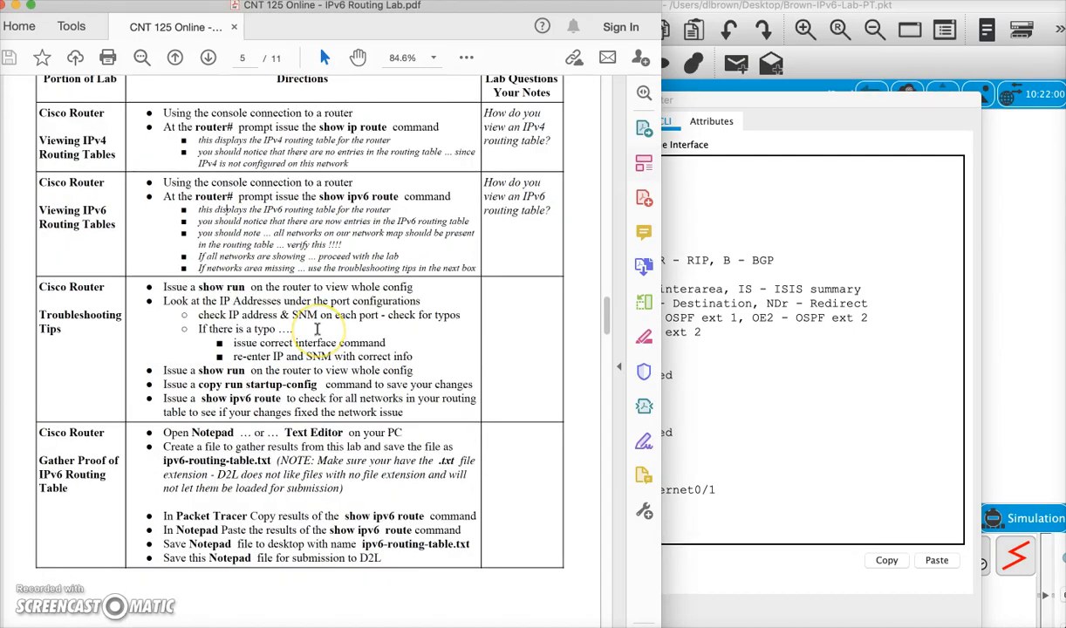
scroll(316, 329, down, 1)
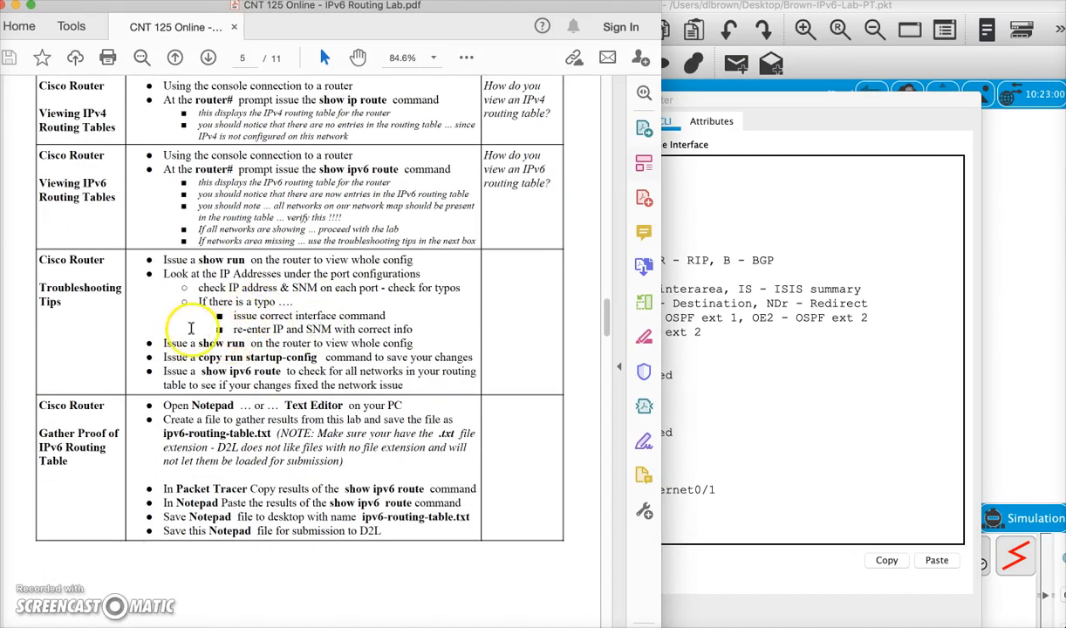
drag(188, 301, 325, 380)
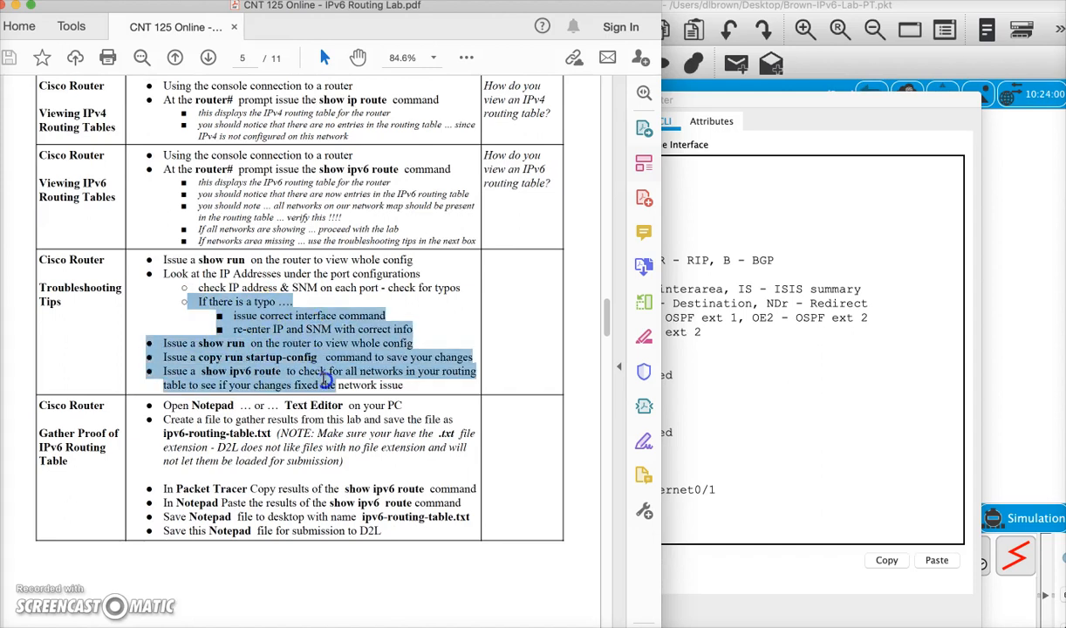
- Run sh run on the 2911 router and highlight the interfaces' IPv6 address lines
click(686, 387)
key(Return)
key(Return)
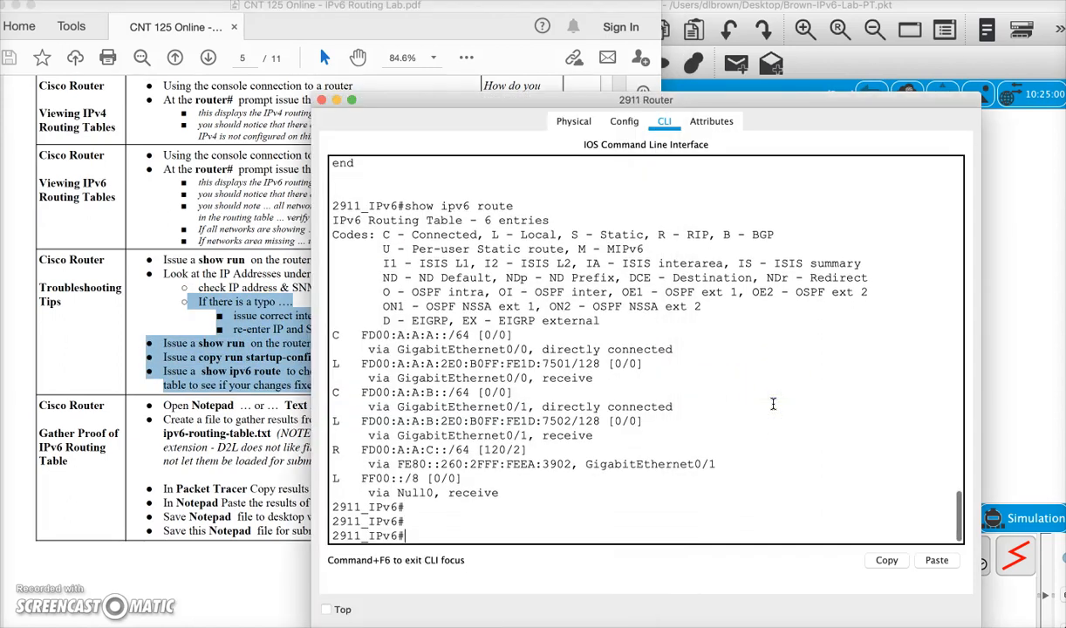
key(Return)
text(sh run)
key(Return)
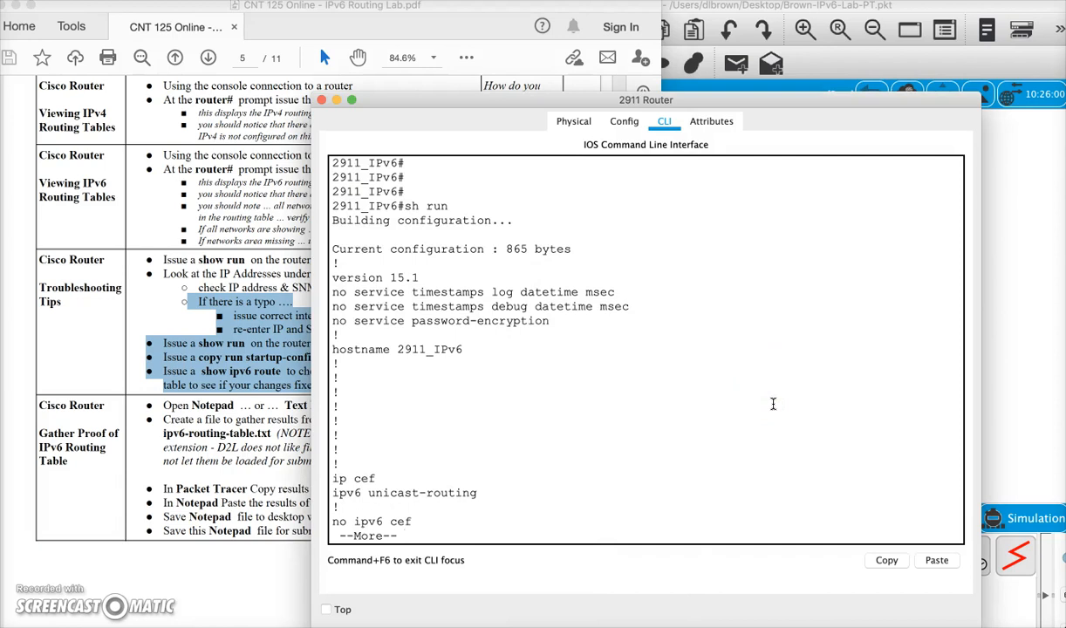
key(space)
drag(423, 292, 593, 291)
drag(411, 393, 619, 392)
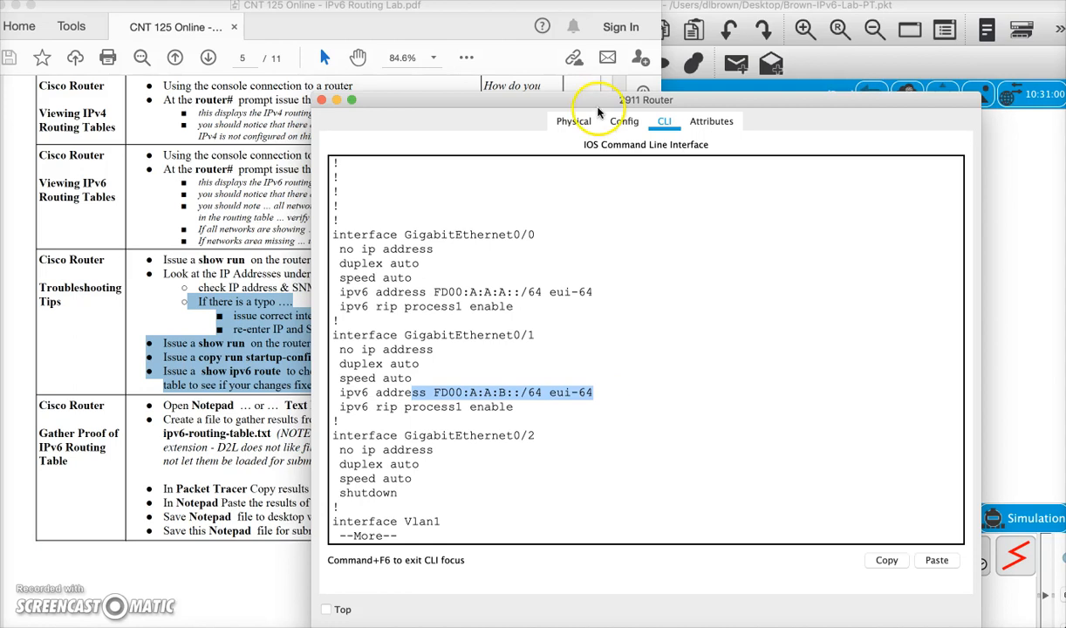
- Open the 4321 router's CLI to review its output, then close the router windows
click(320, 102)
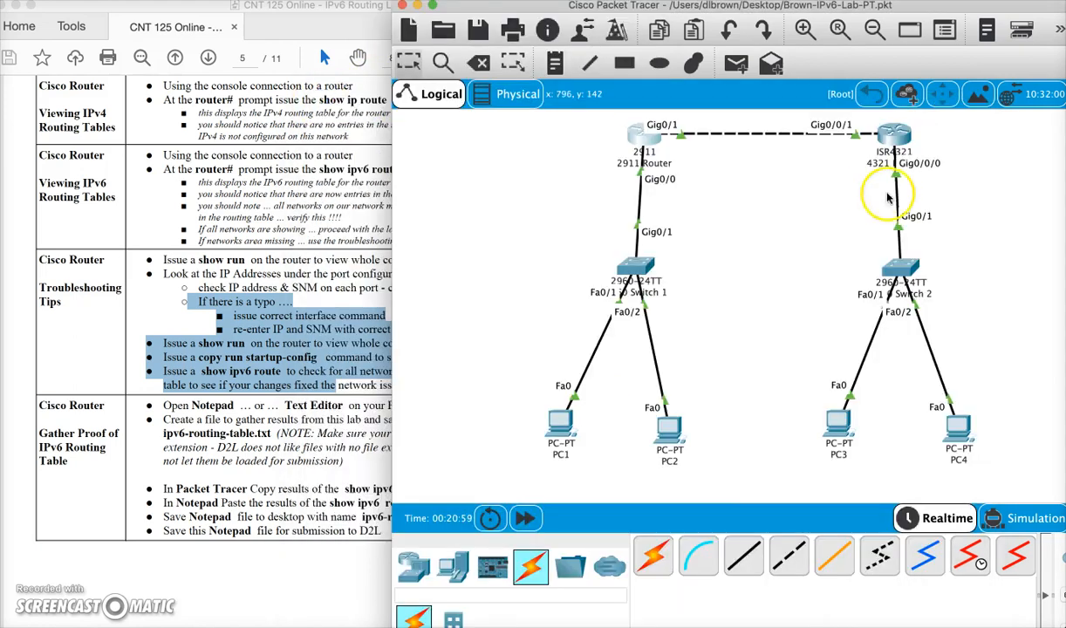
click(894, 139)
key(Return)
text(\)
key(Return)
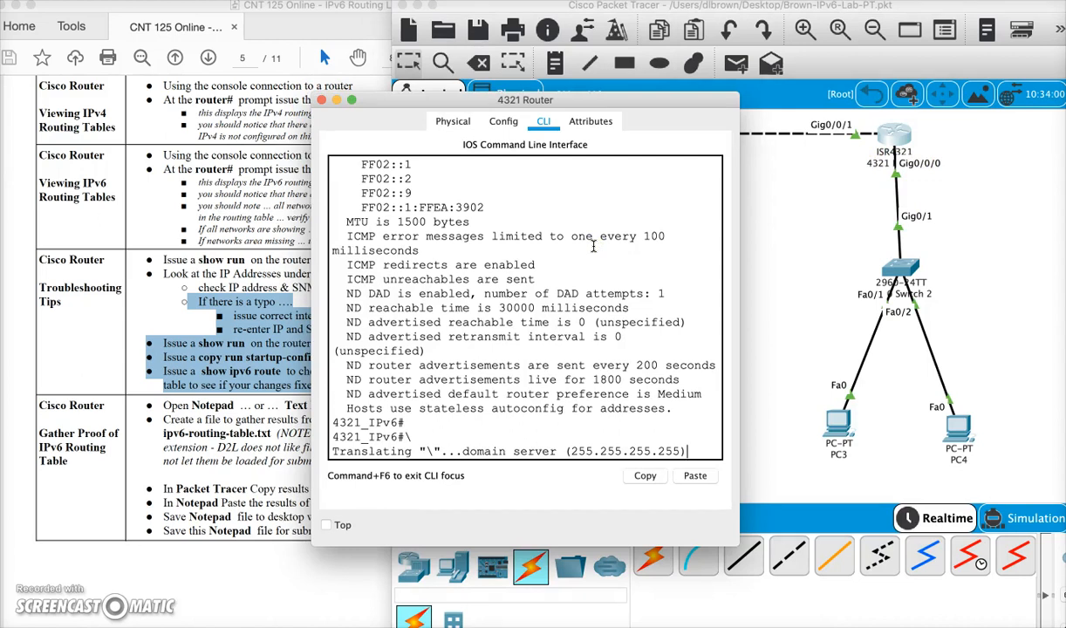
click(321, 100)
click(896, 135)
click(623, 303)
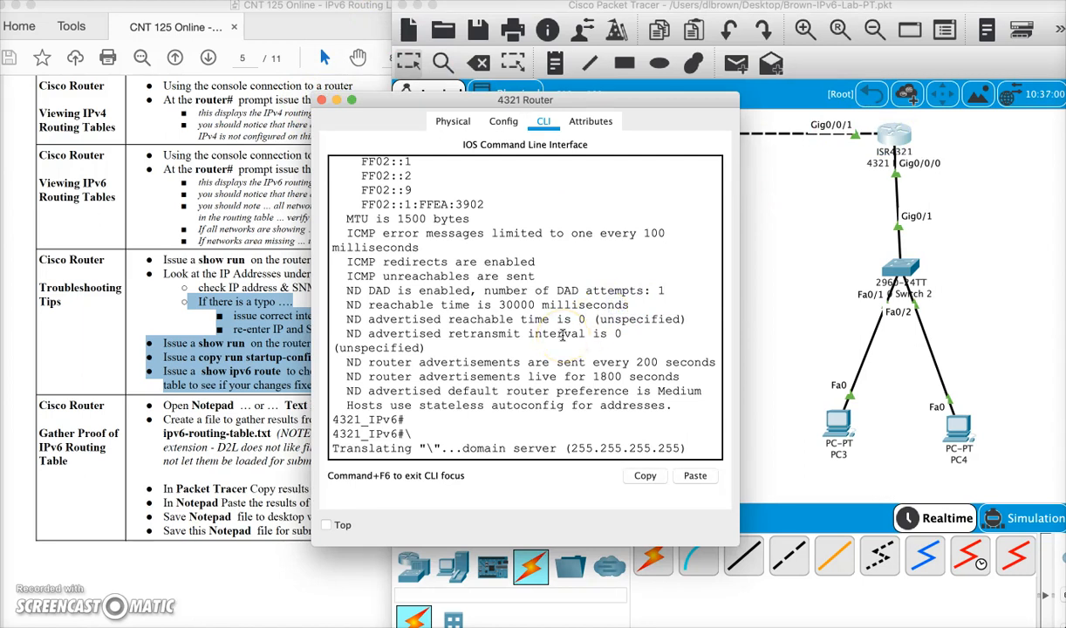
click(321, 100)
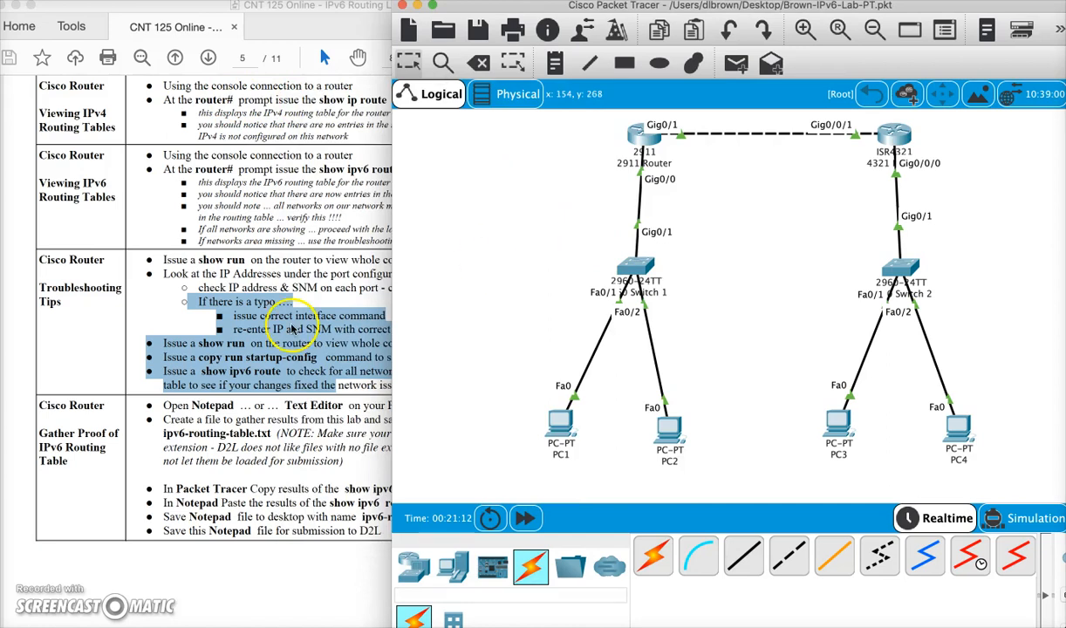
- Scroll the lab instructions to Part 4 and highlight the PC IPv6 address line with its subnet and MAC parts
click(206, 348)
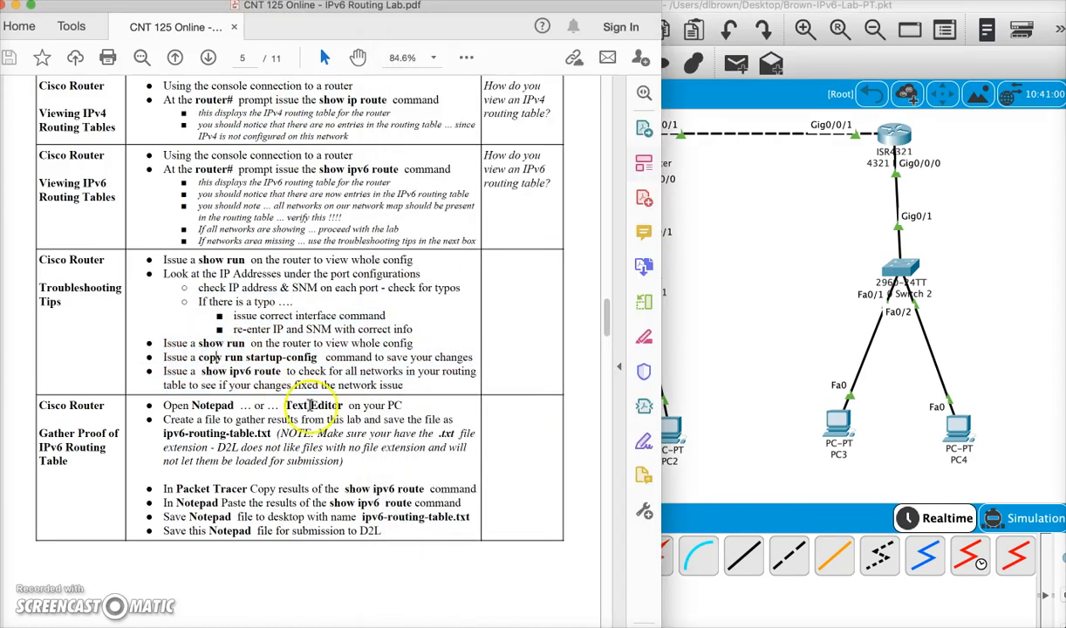
scroll(305, 379, down, 5)
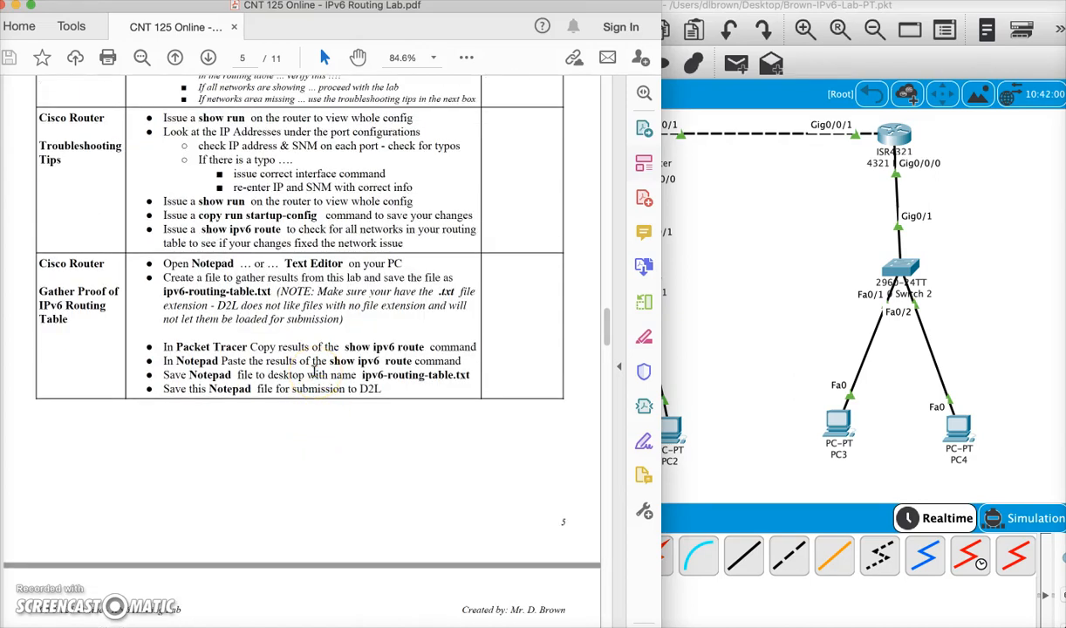
scroll(314, 372, down, 10)
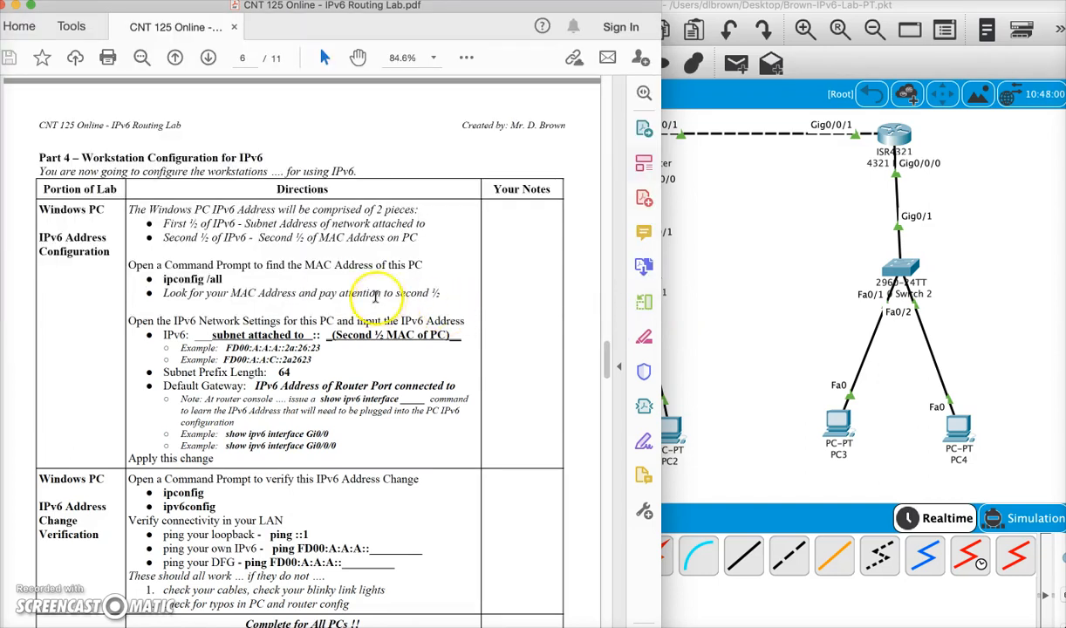
drag(194, 334, 303, 335)
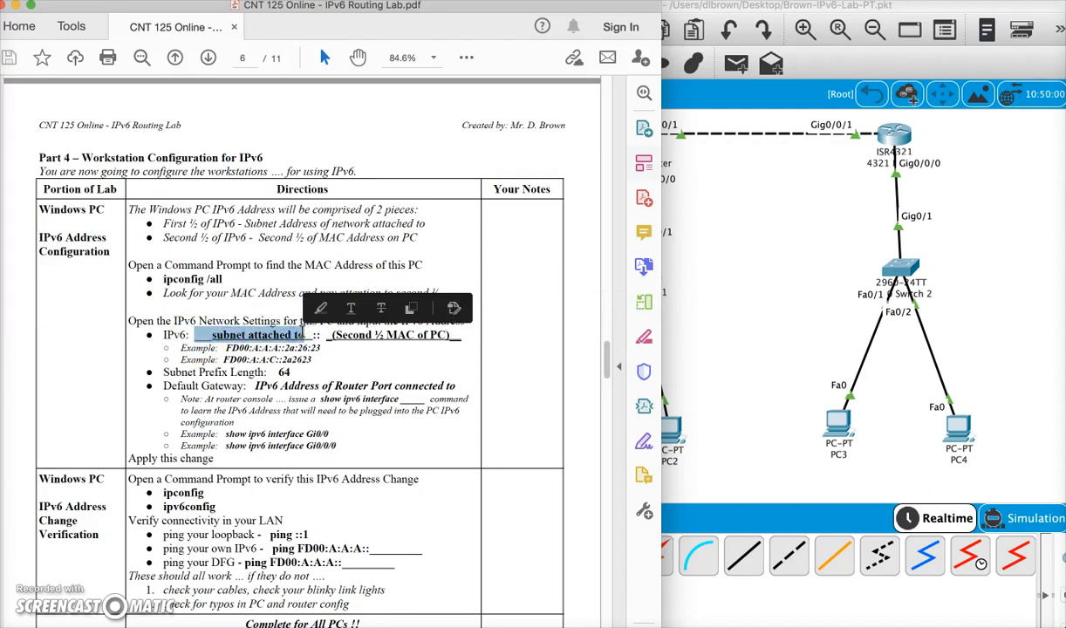
drag(459, 334, 333, 338)
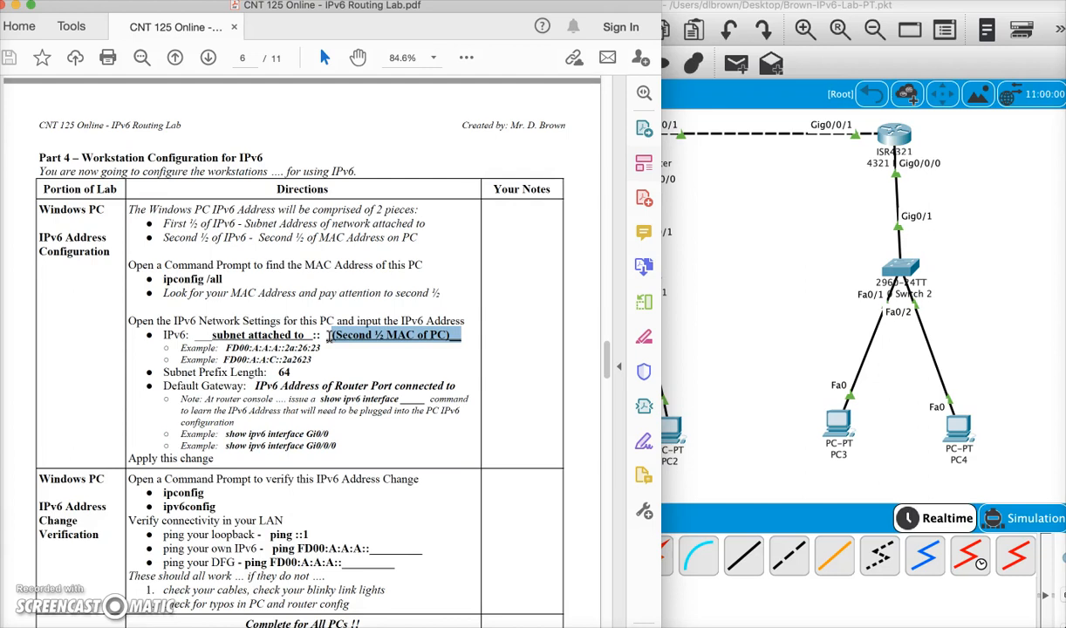
click(424, 341)
drag(455, 335, 351, 334)
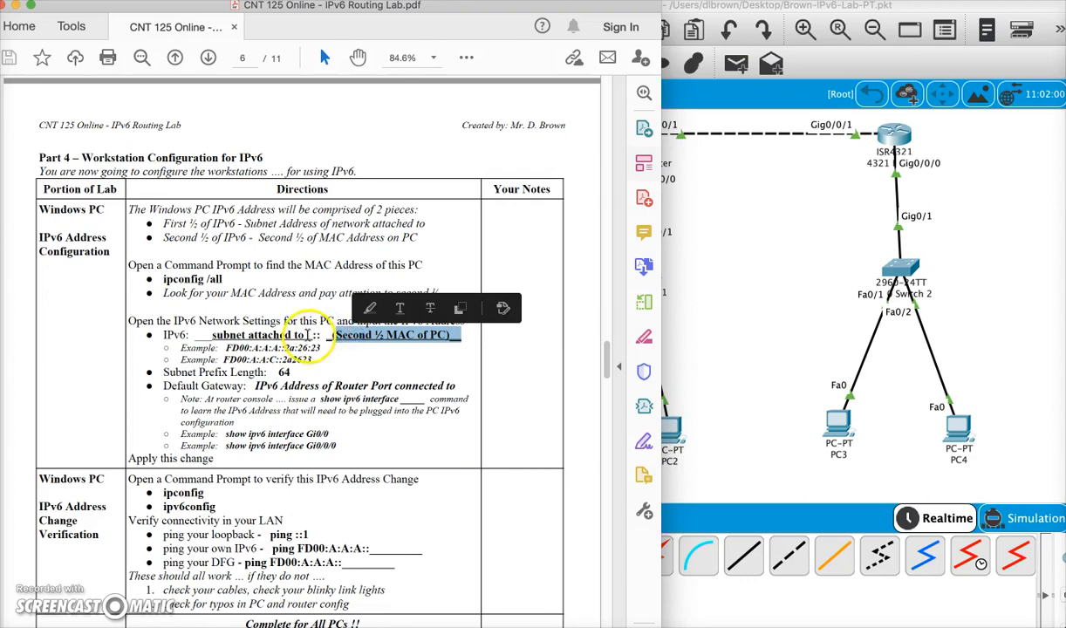
drag(159, 335, 465, 335)
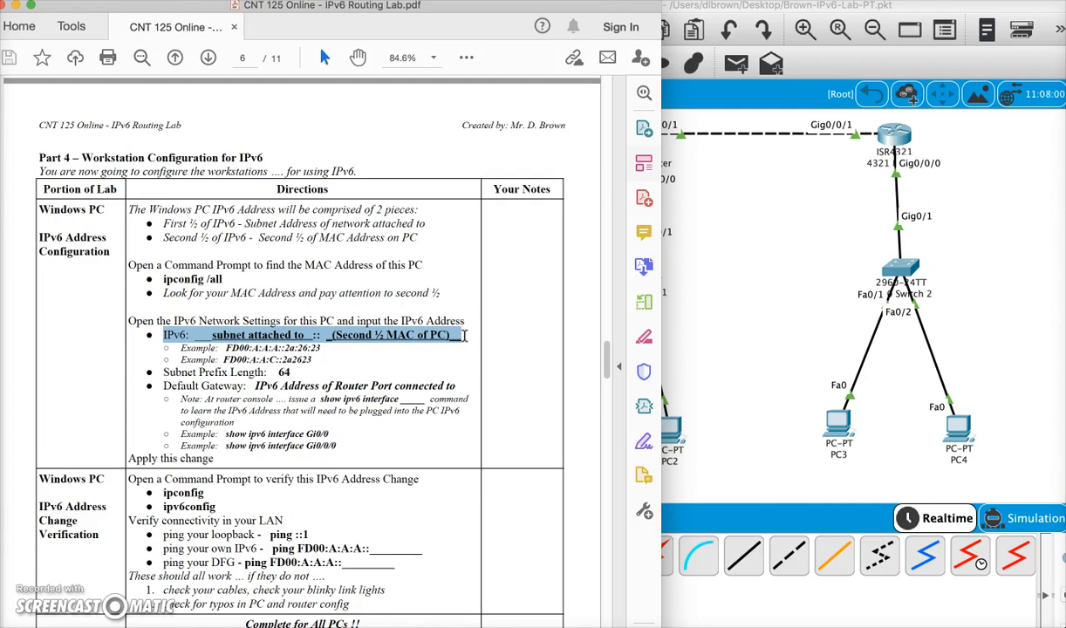
- Open PC1 alongside the topology diagram image and run ipconfig /all in PC1's command prompt
click(739, 217)
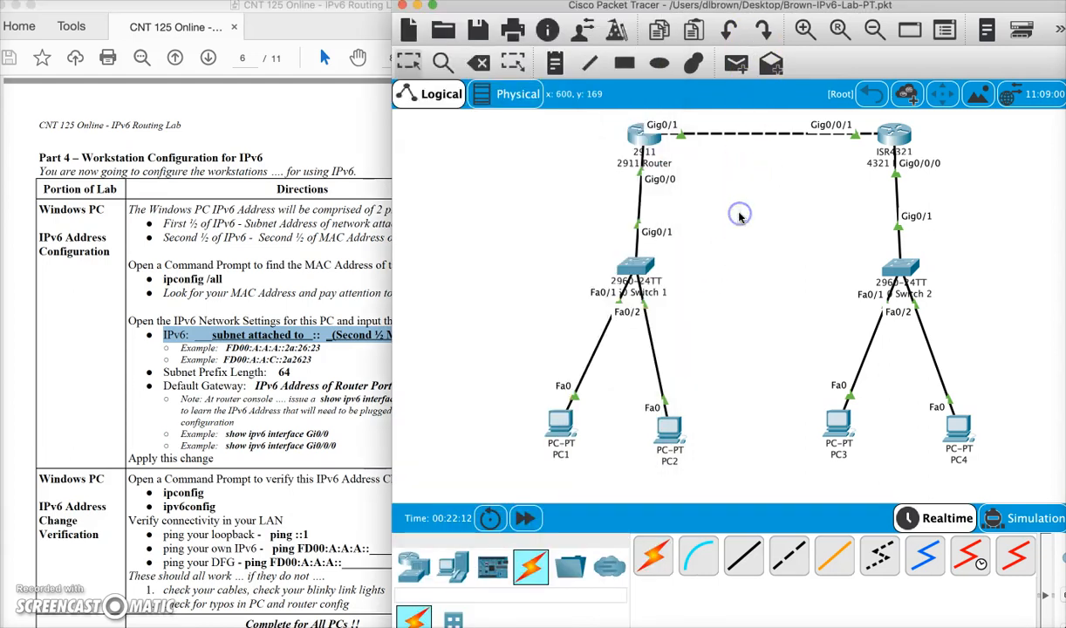
click(558, 429)
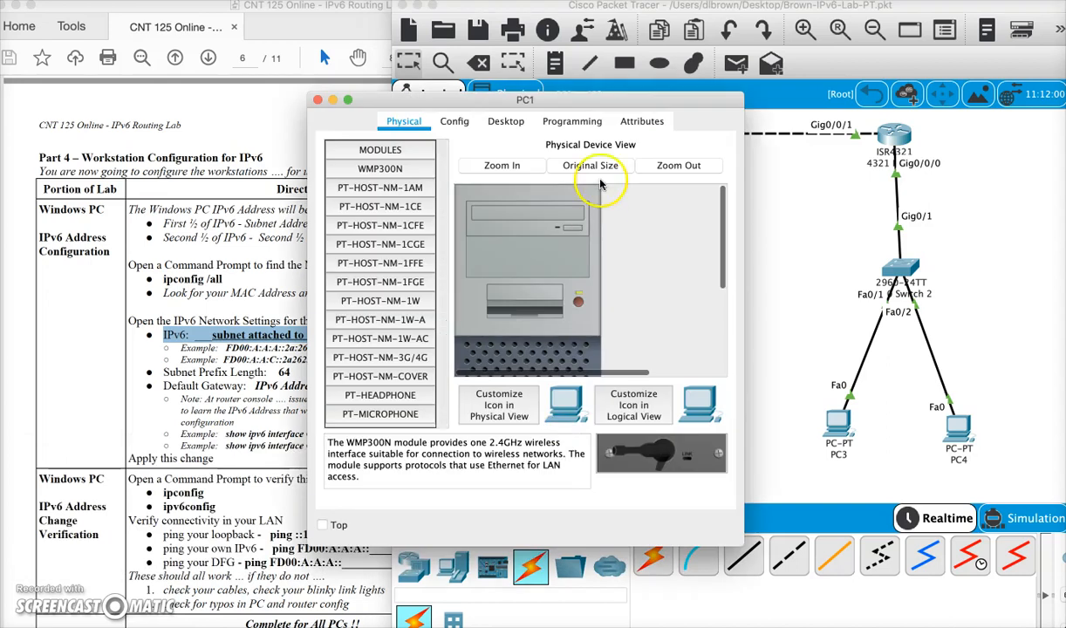
drag(623, 98, 811, 89)
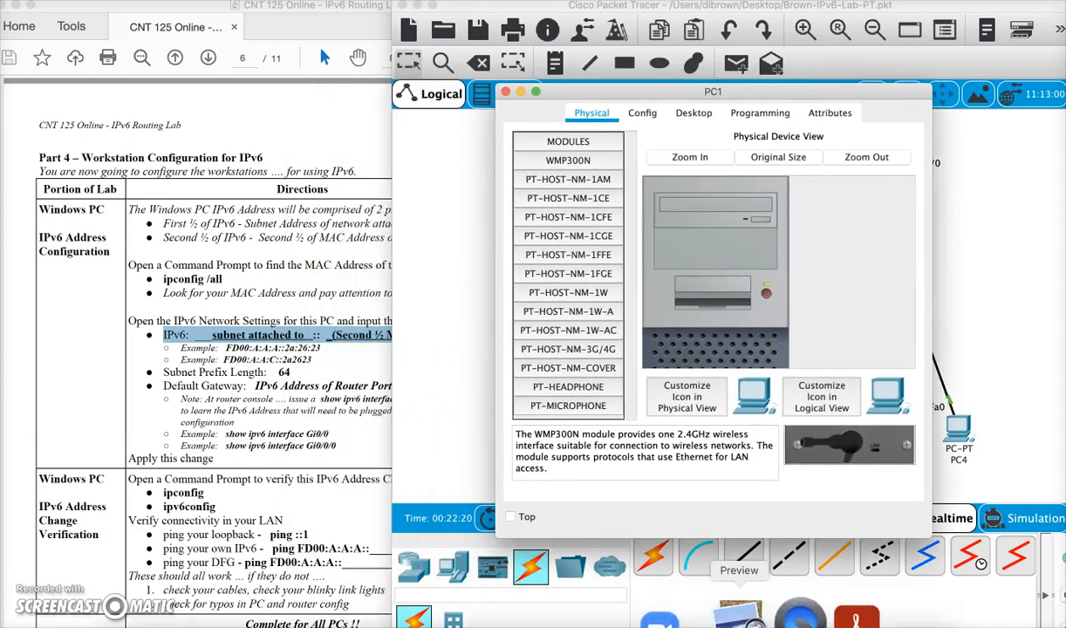
click(744, 610)
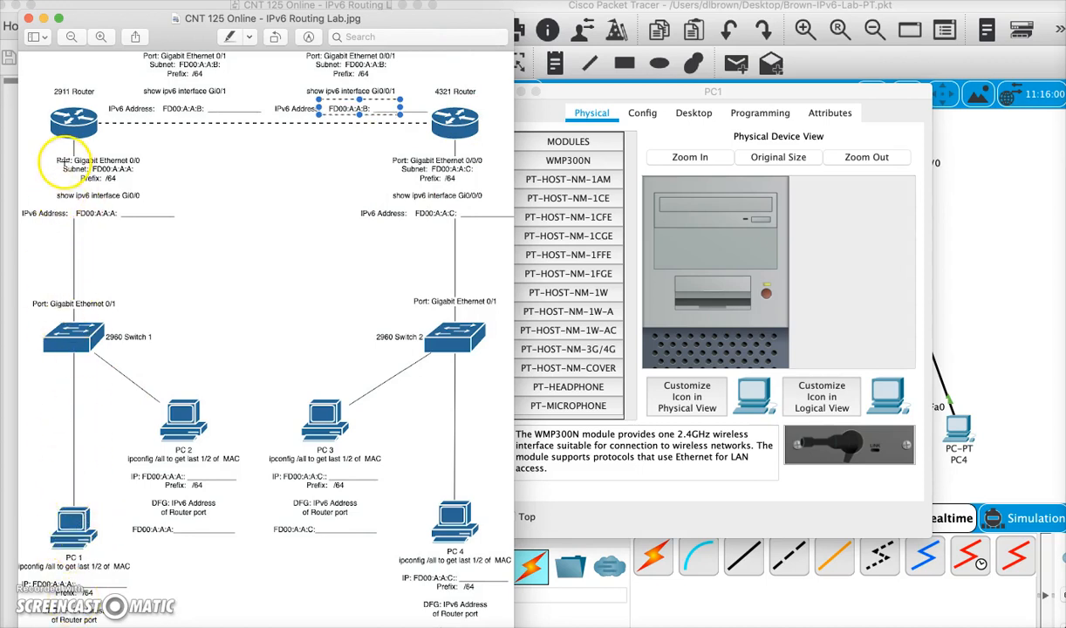
click(693, 112)
click(556, 191)
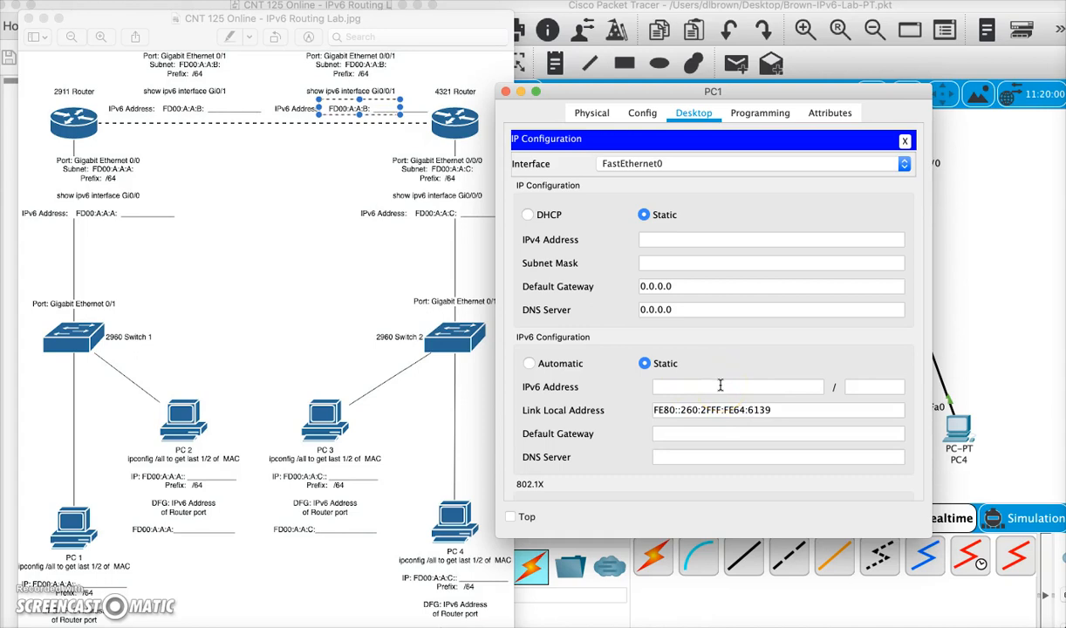
click(905, 140)
click(850, 172)
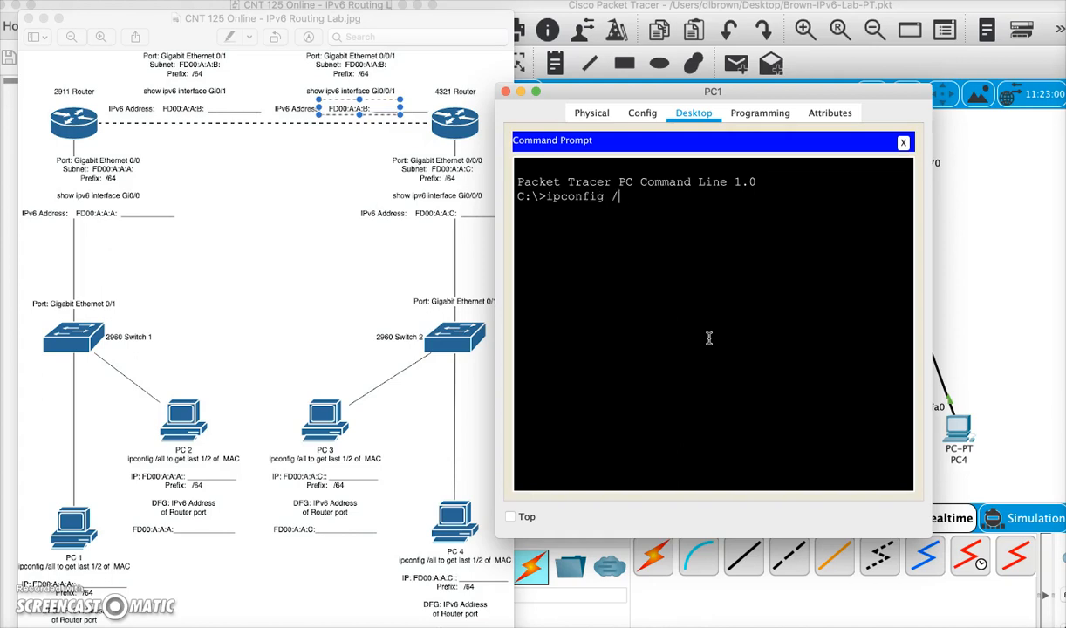
key(Return)
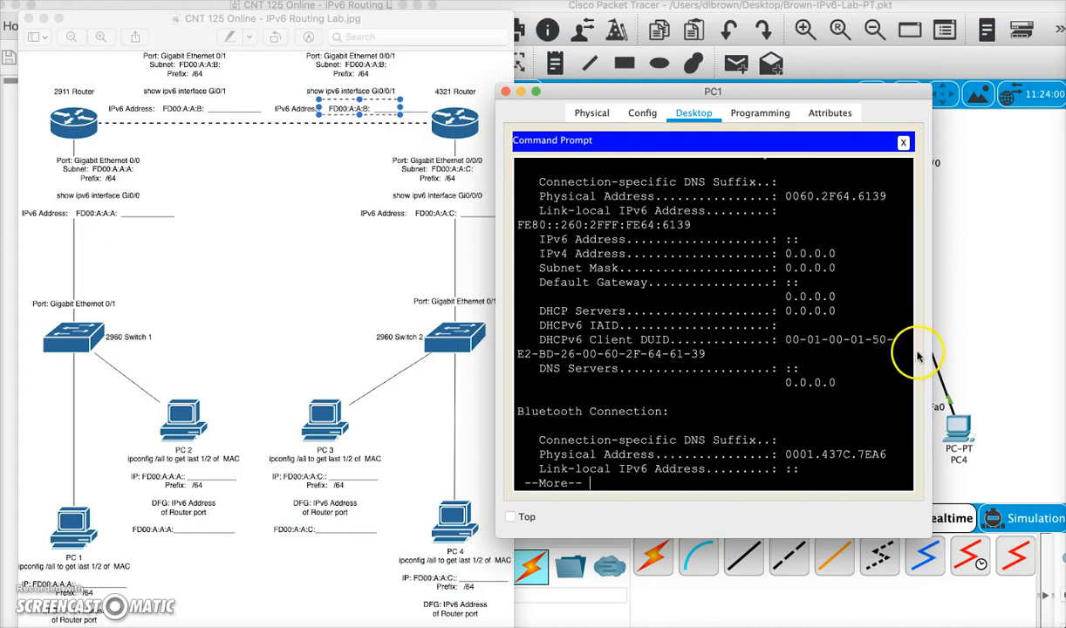
- Widen the PC1 window and copy the second half of PC1's physical address, 64.6139
drag(932, 345, 1033, 345)
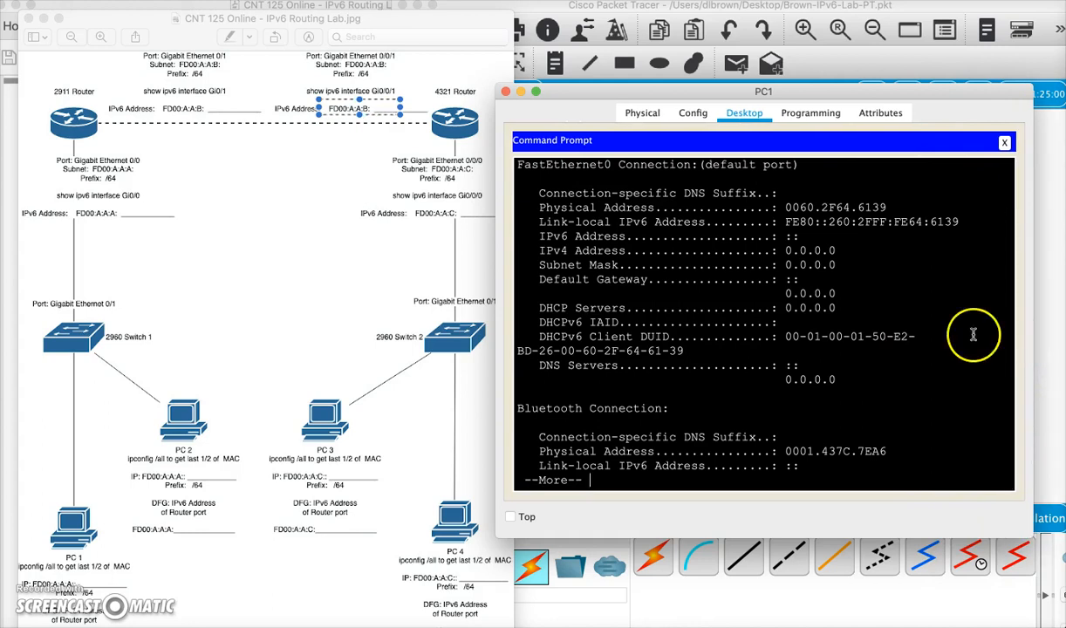
scroll(913, 278, up, 1)
drag(889, 232, 548, 232)
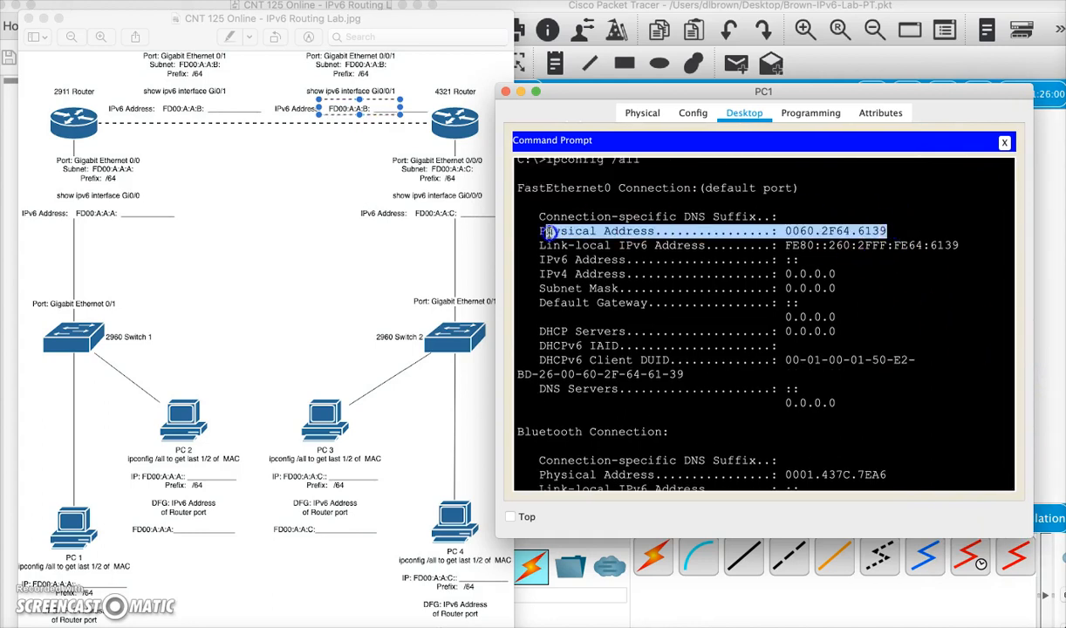
click(844, 232)
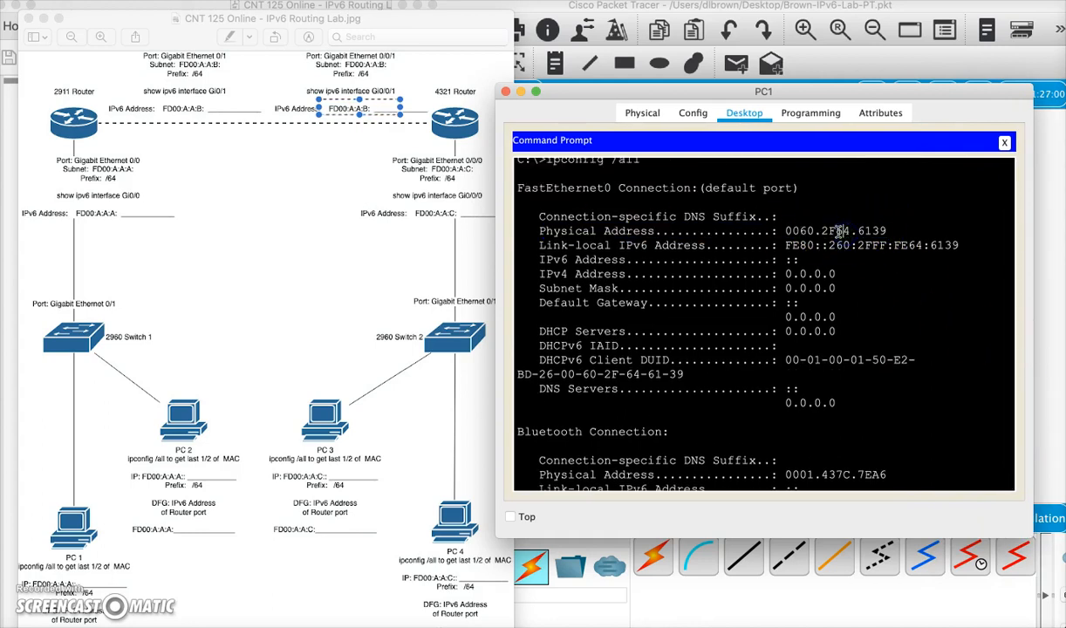
drag(844, 231, 887, 229)
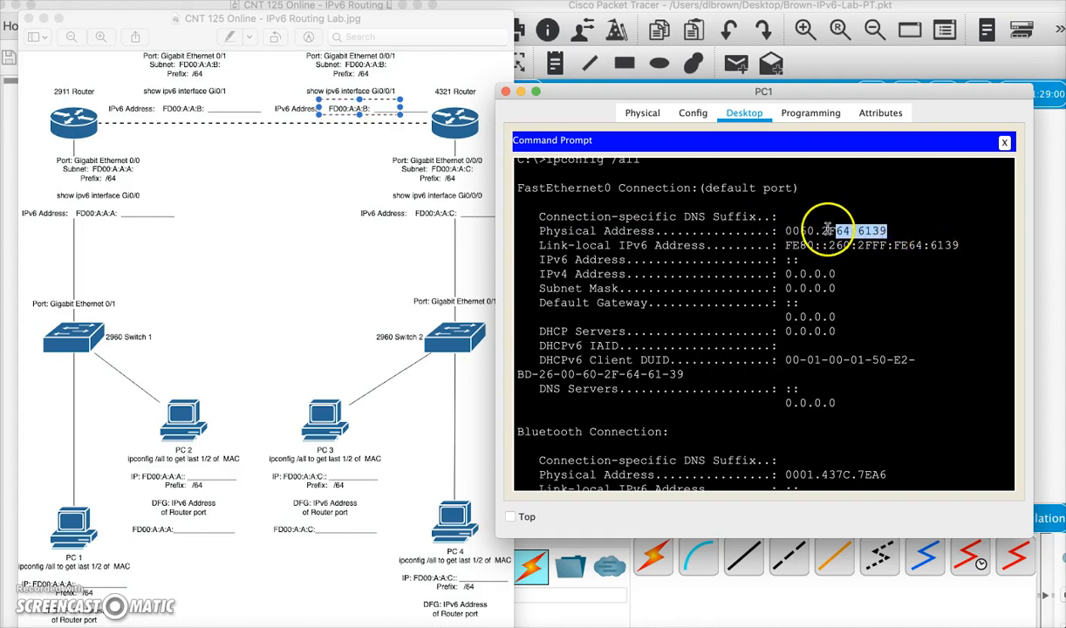
key(super+c)
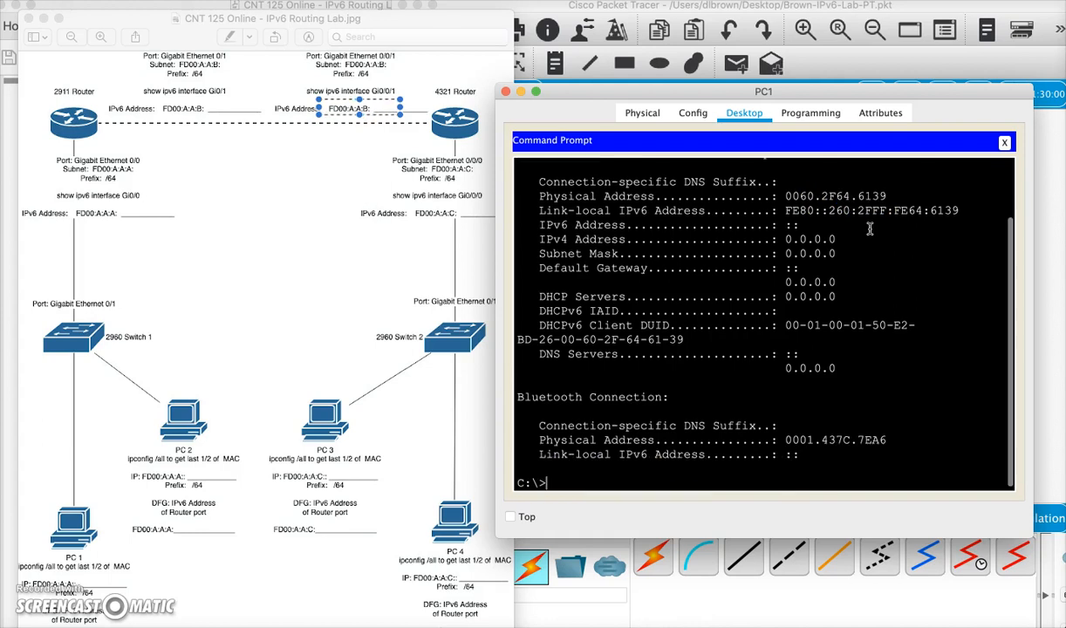
scroll(869, 228, up, 2)
drag(886, 228, 855, 228)
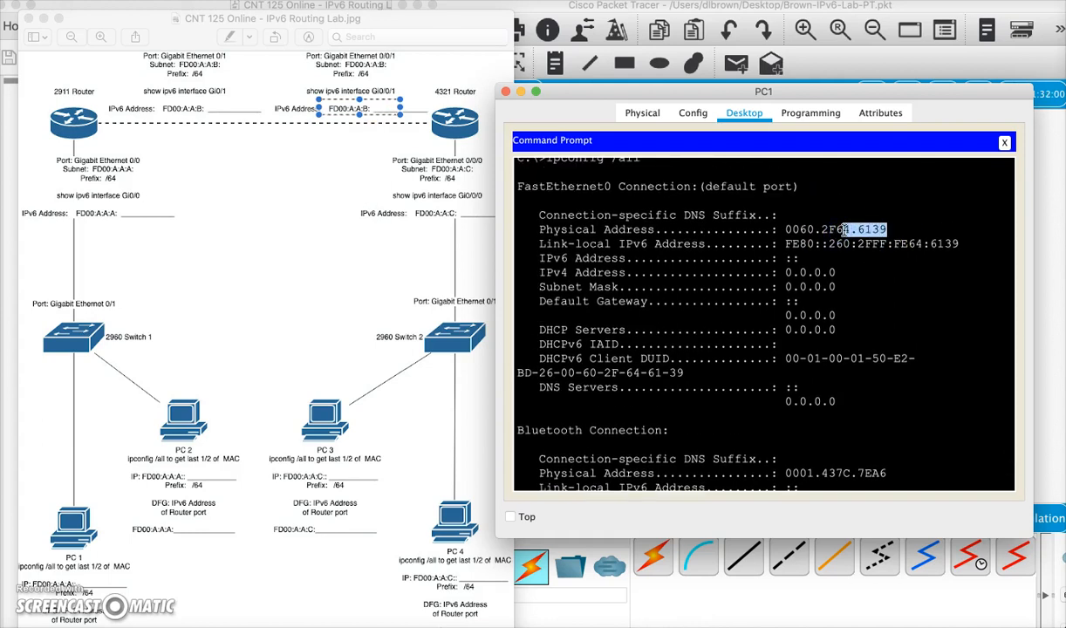
drag(835, 230, 883, 227)
right_click(889, 228)
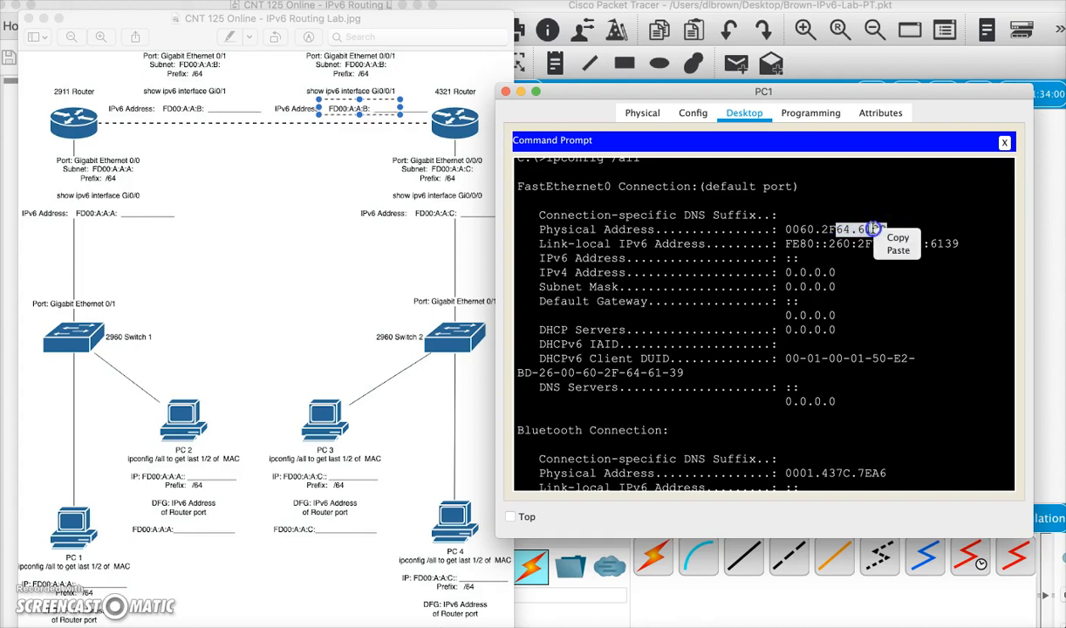
click(892, 237)
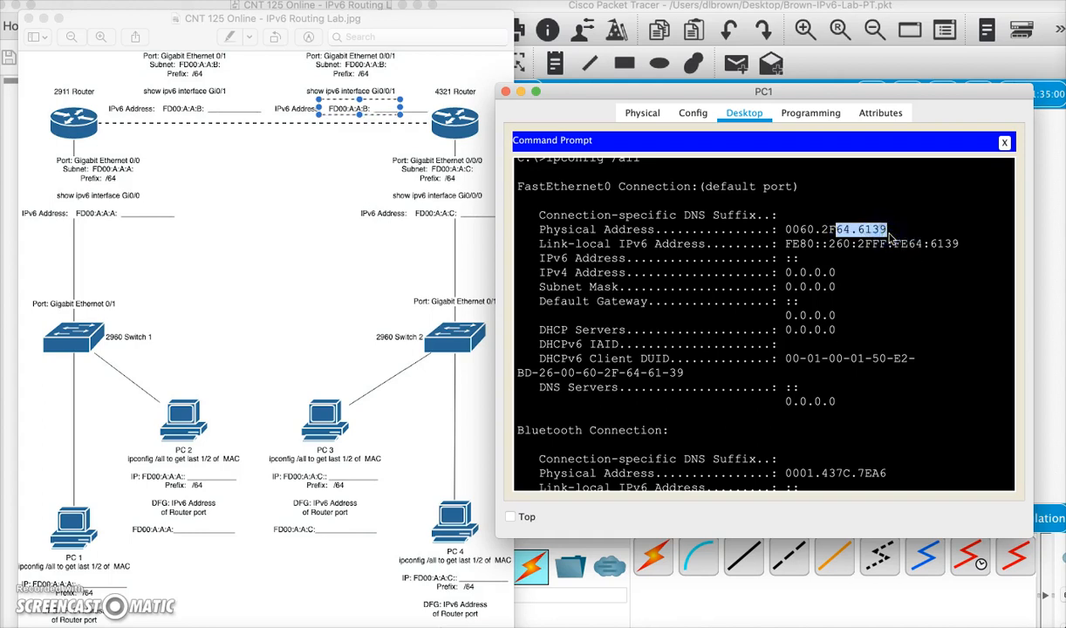
- Set PC1's static IPv6 address to fd00:a:a:a::64:61:39 with prefix length 64
click(1004, 142)
click(566, 177)
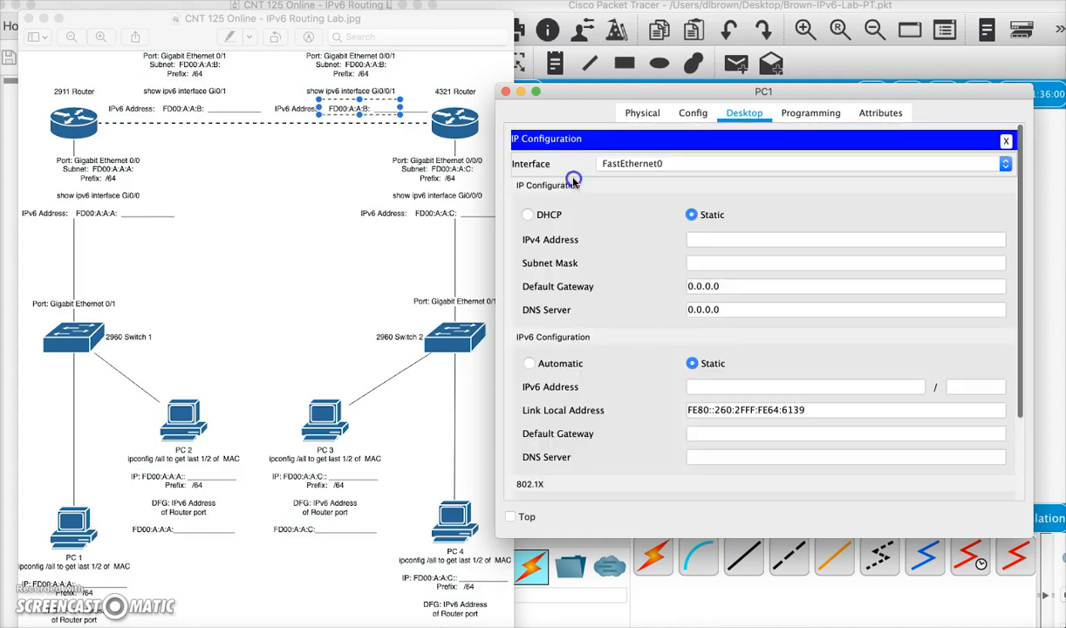
click(720, 390)
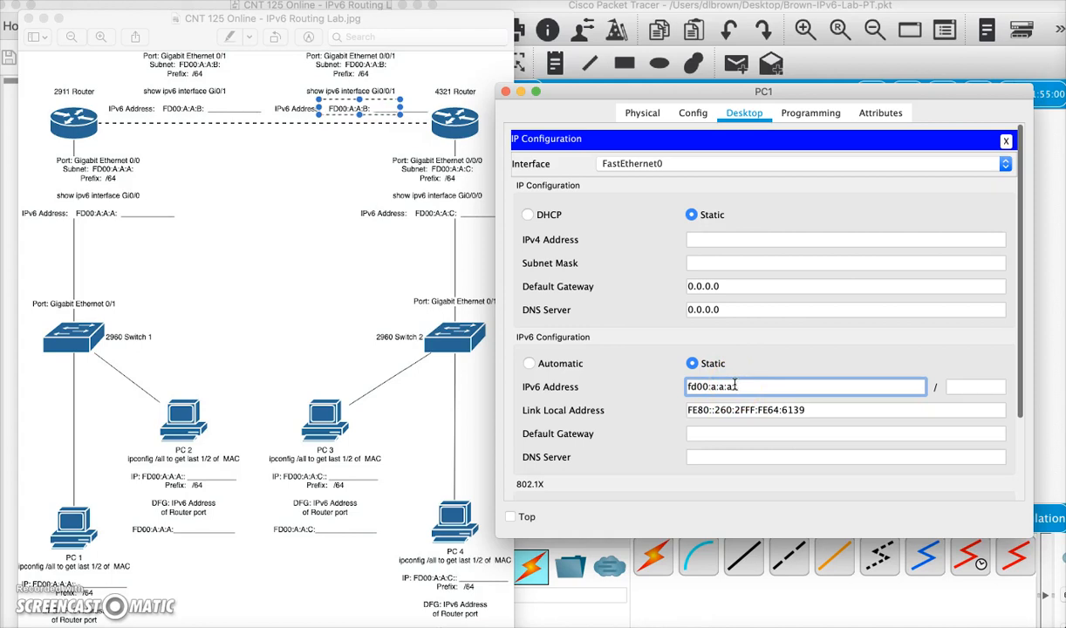
click(759, 387)
right_click(760, 387)
click(790, 448)
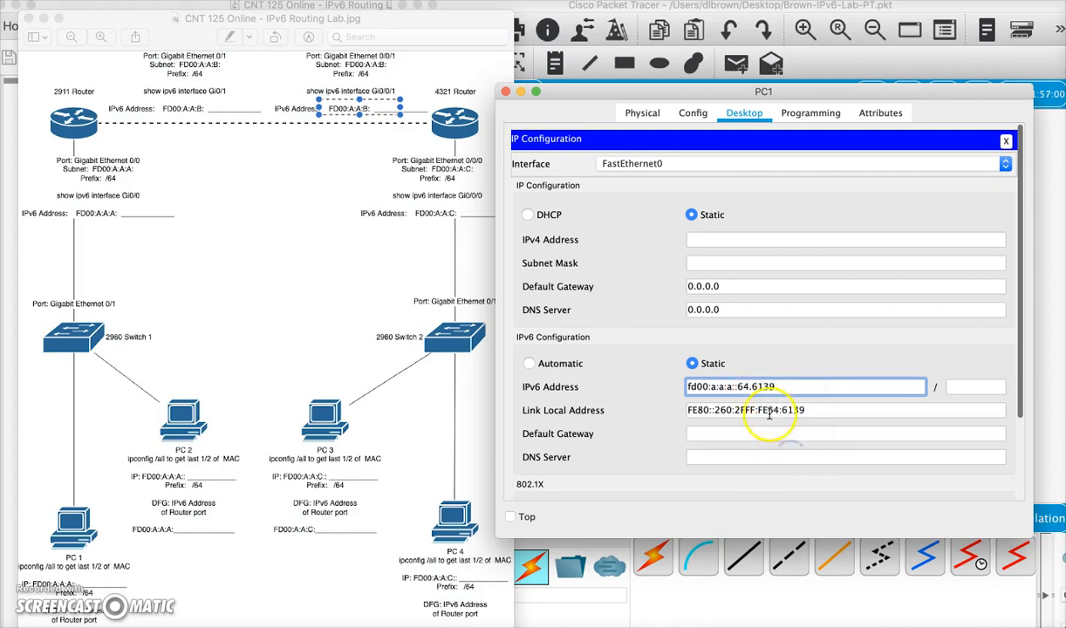
click(815, 388)
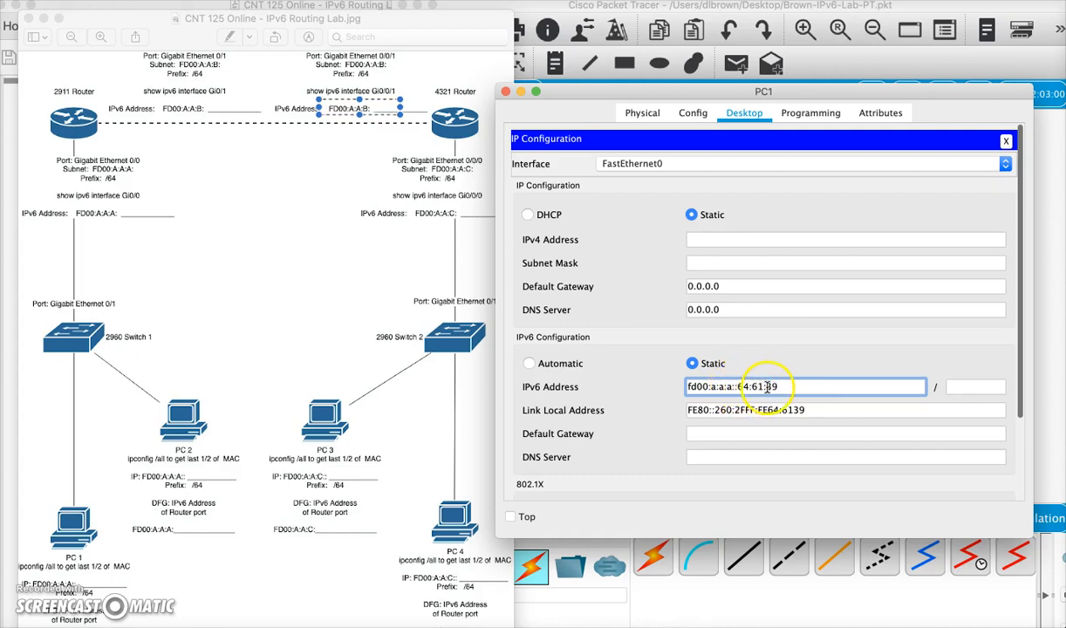
click(981, 386)
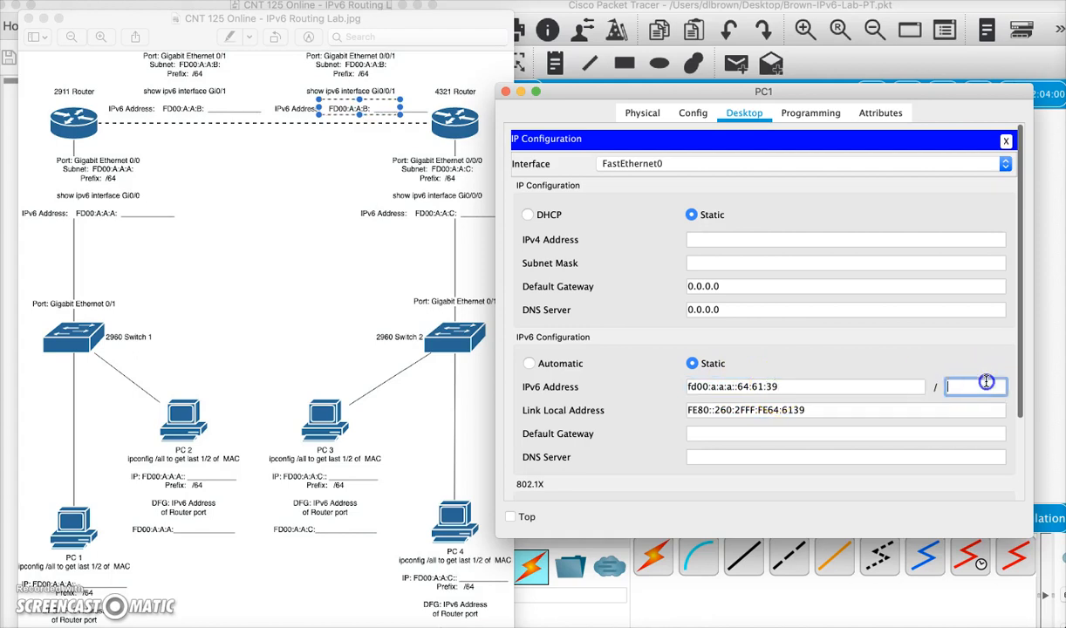
text(64)
click(975, 393)
click(821, 435)
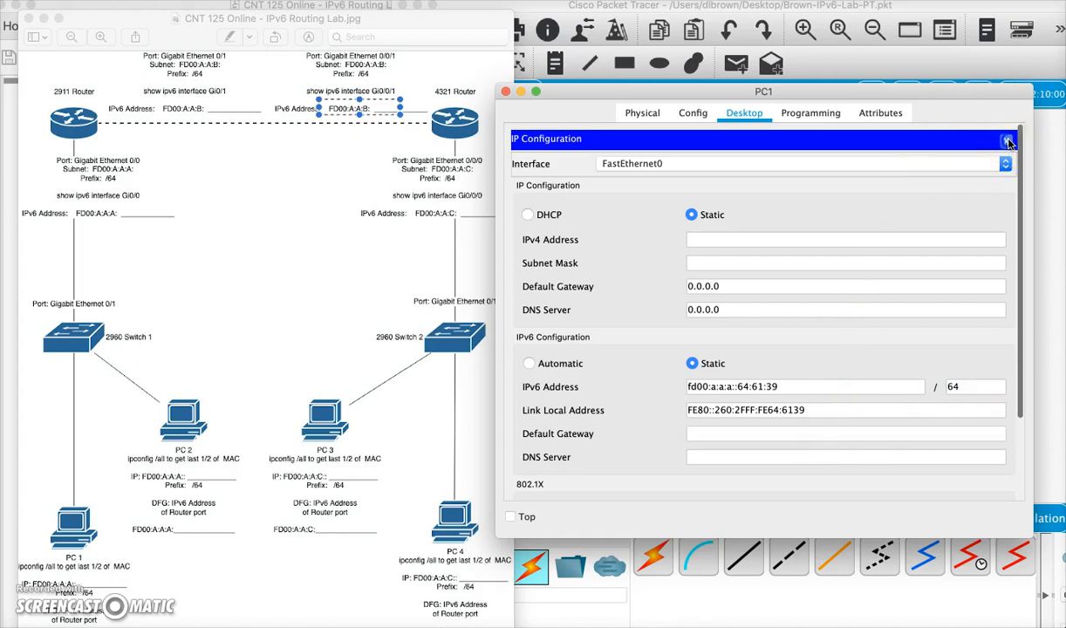
- Close PC1's configuration window and open the 2911 router's command line interface
click(1005, 142)
click(241, 383)
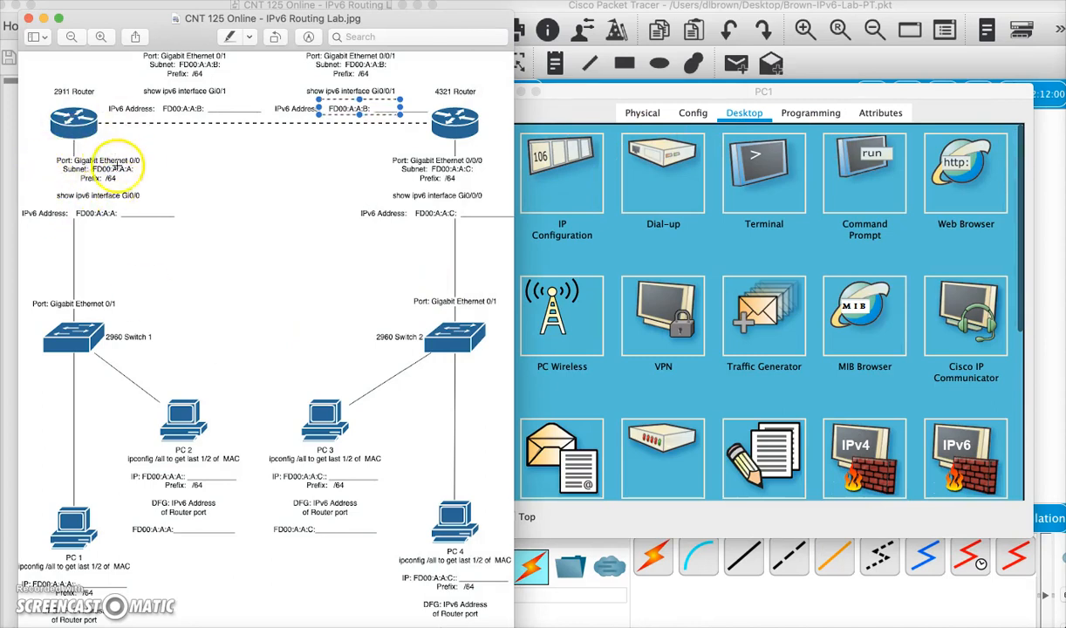
click(575, 95)
click(506, 91)
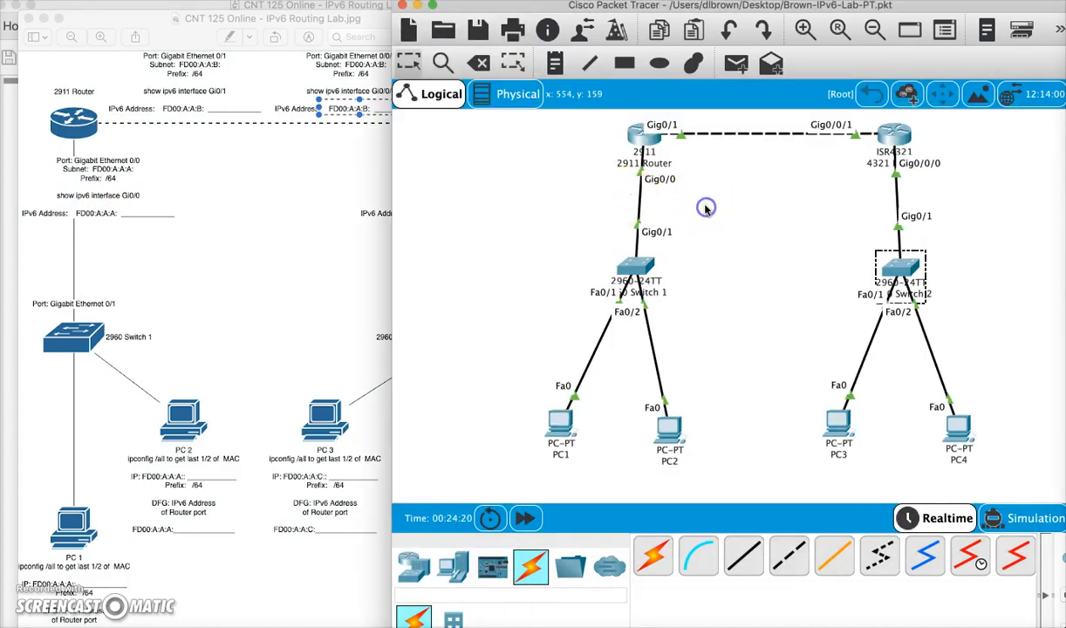
click(642, 132)
click(538, 348)
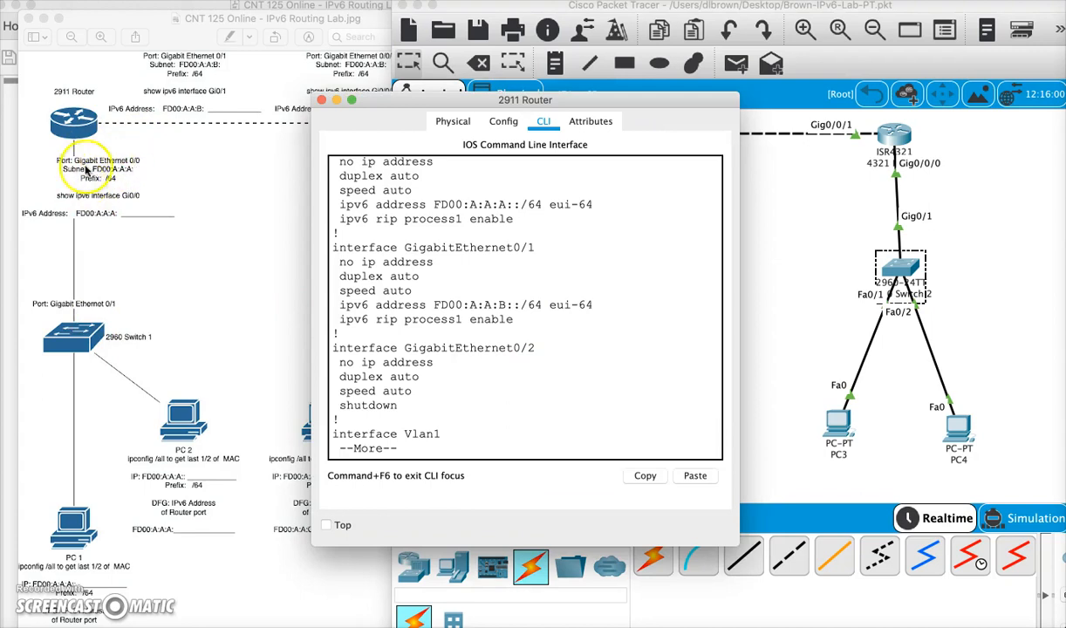
- Page through the remaining configuration listing and run show ipv6 interface gi0/0 on the 2911 router
click(510, 455)
key(space)
key(space)
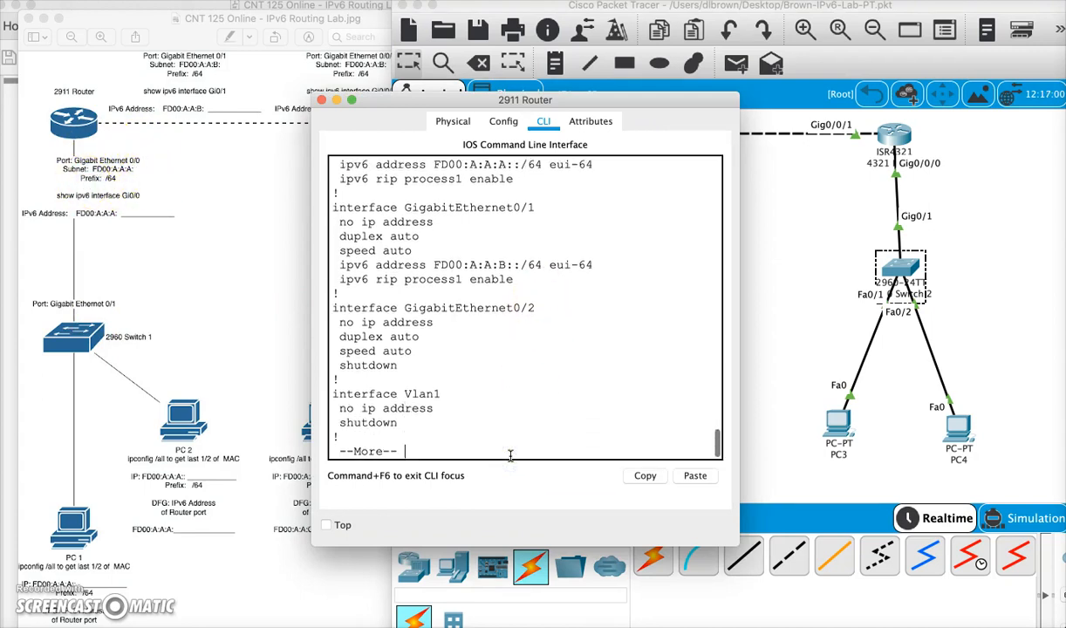
text(show i)
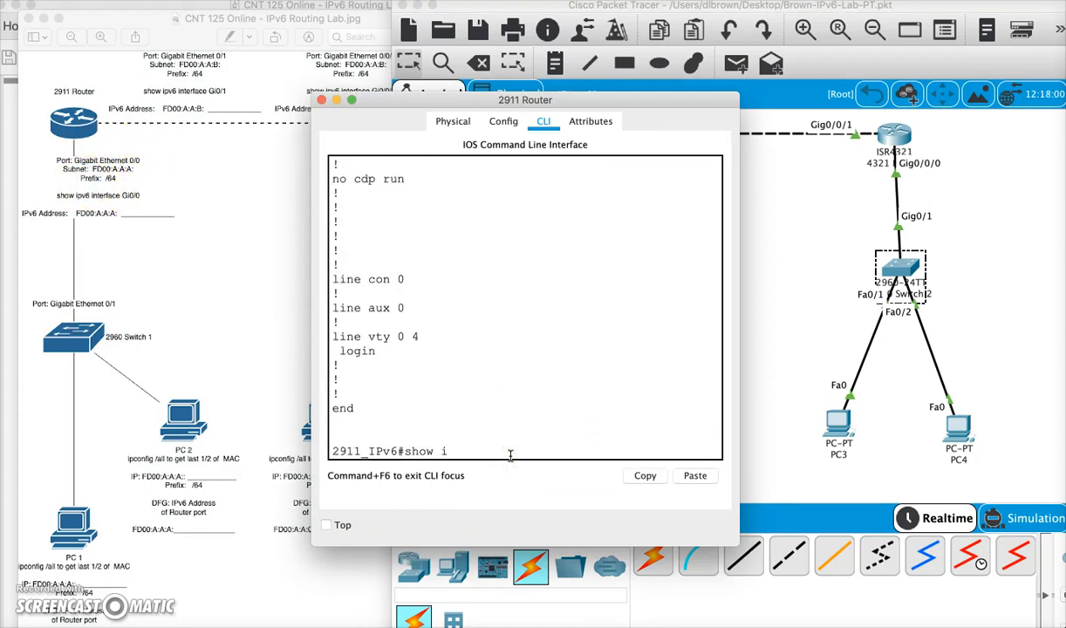
text(n)
key(Tab)
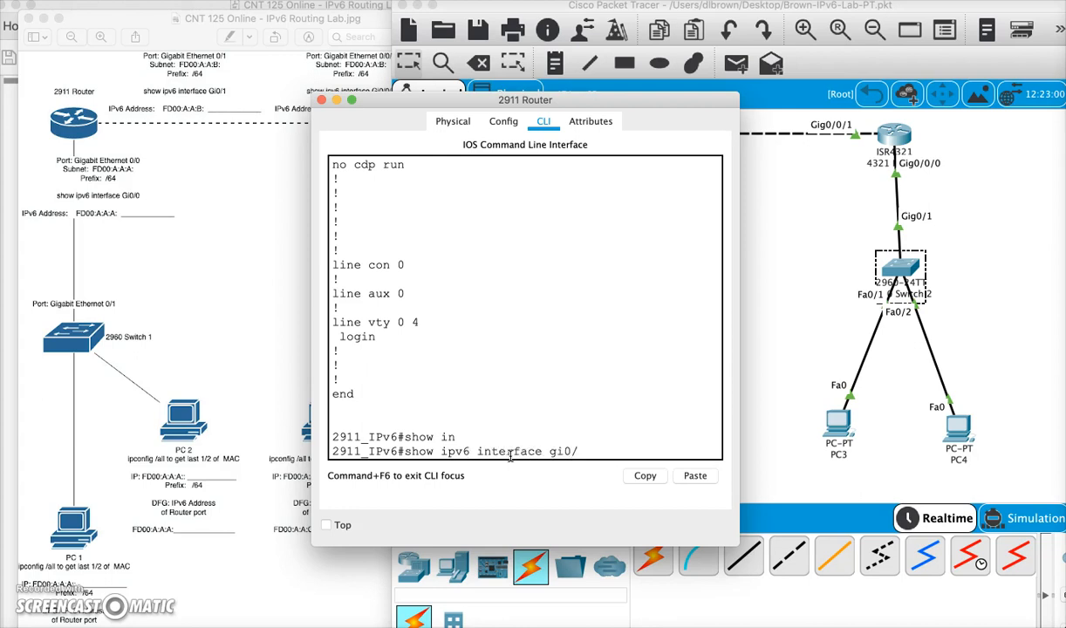
text(0)
key(Return)
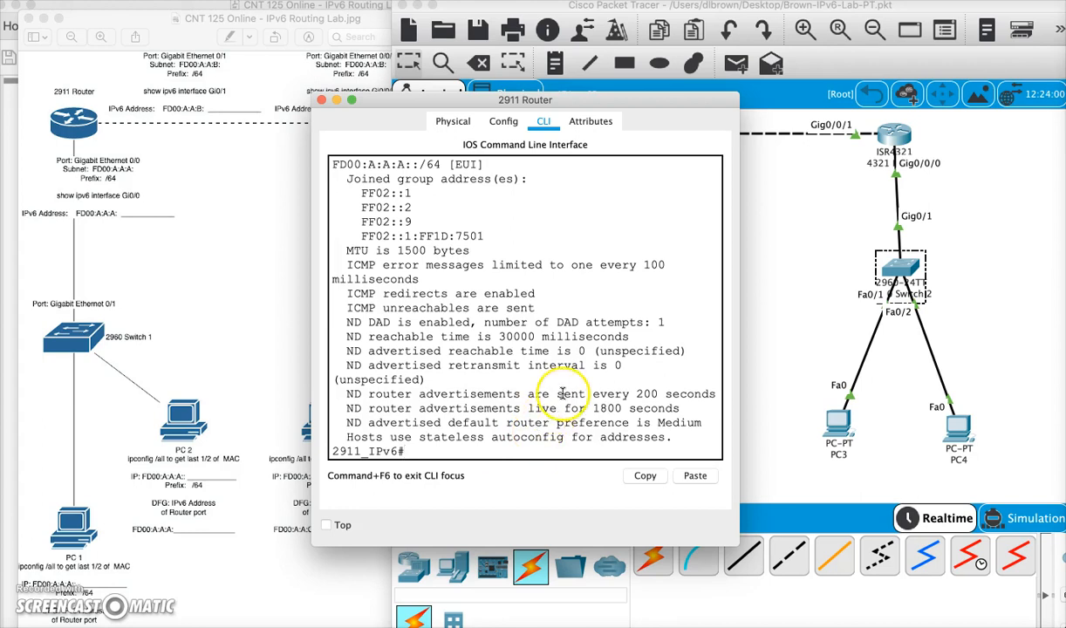
- Copy the 2911 router's Gig0/0 global unicast address FD00:A:A:A:2E0:B0FF:FE1D:7501 from the command output
drag(353, 164, 413, 164)
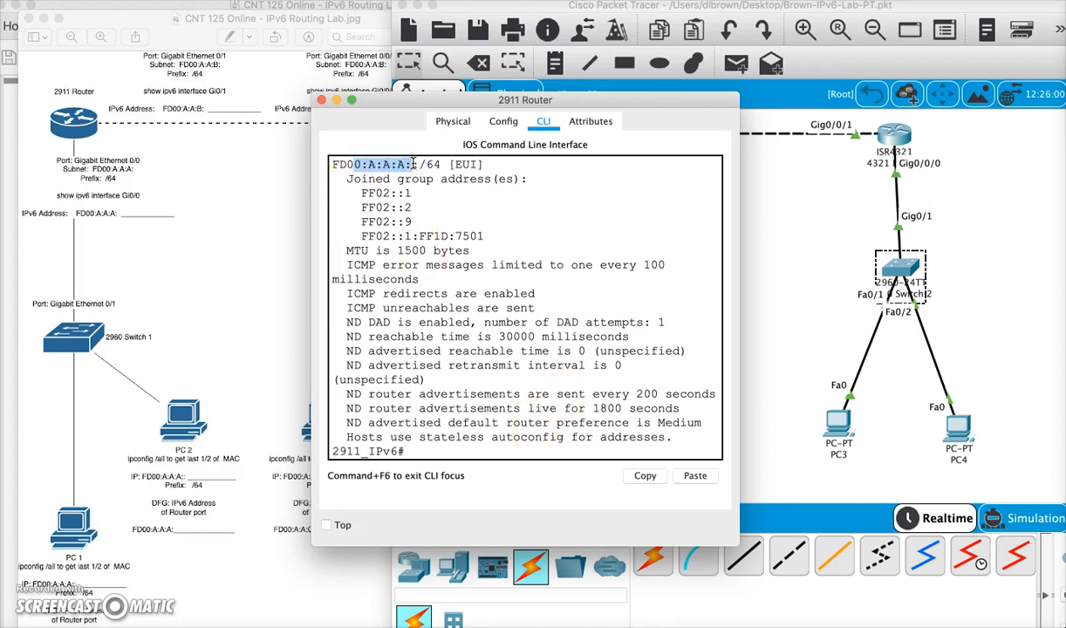
click(441, 205)
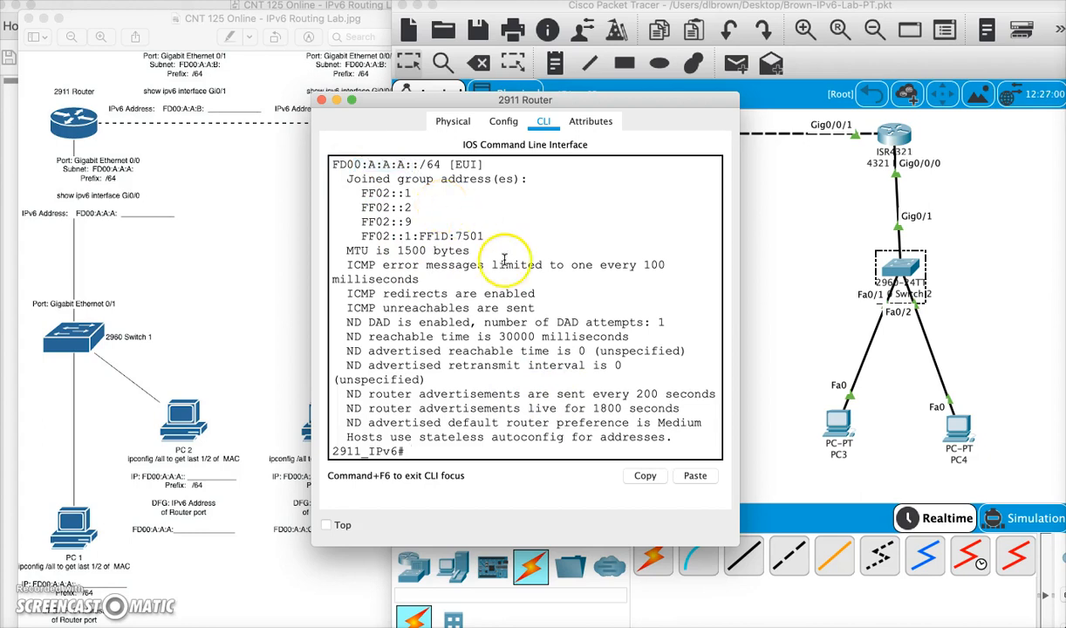
scroll(488, 254, up, 4)
drag(360, 272, 571, 272)
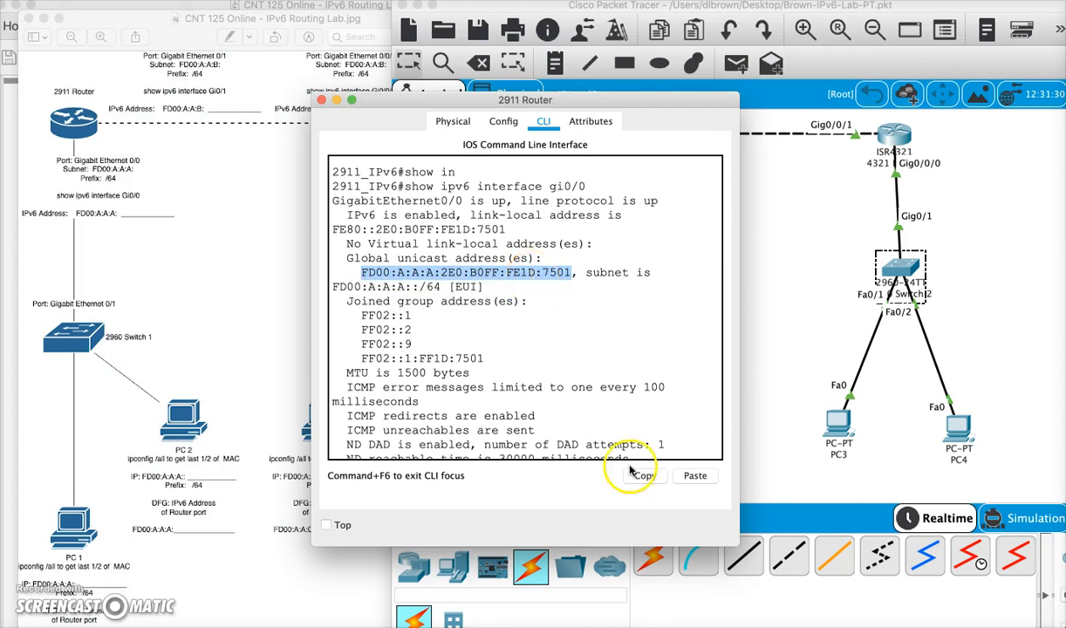
right_click(547, 276)
click(558, 282)
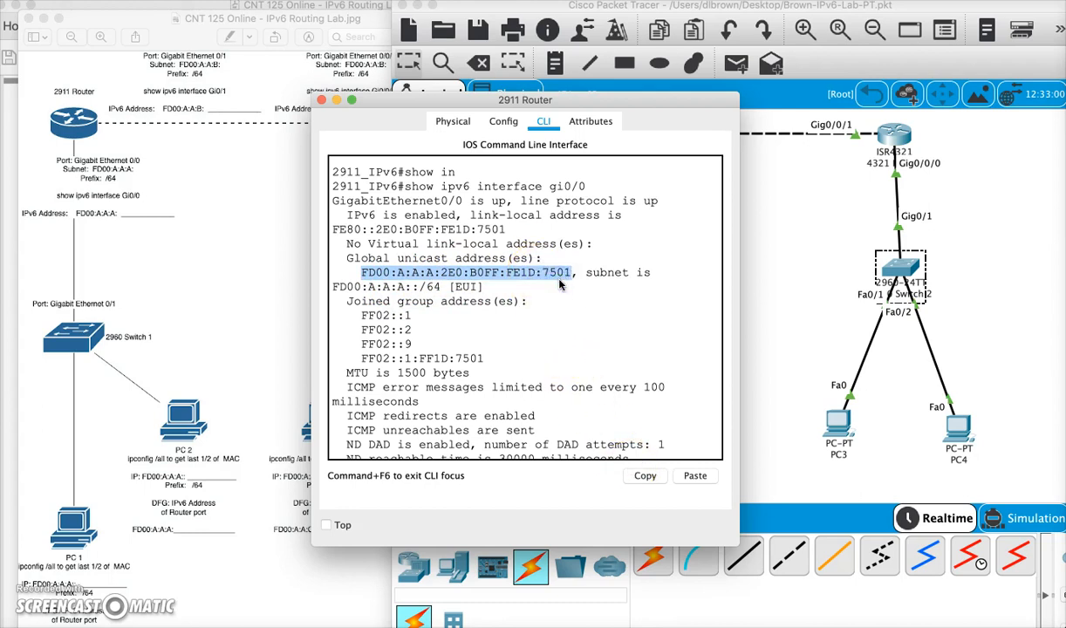
- Close the router window and paste the copied router address as PC1's IPv6 default gateway
click(322, 101)
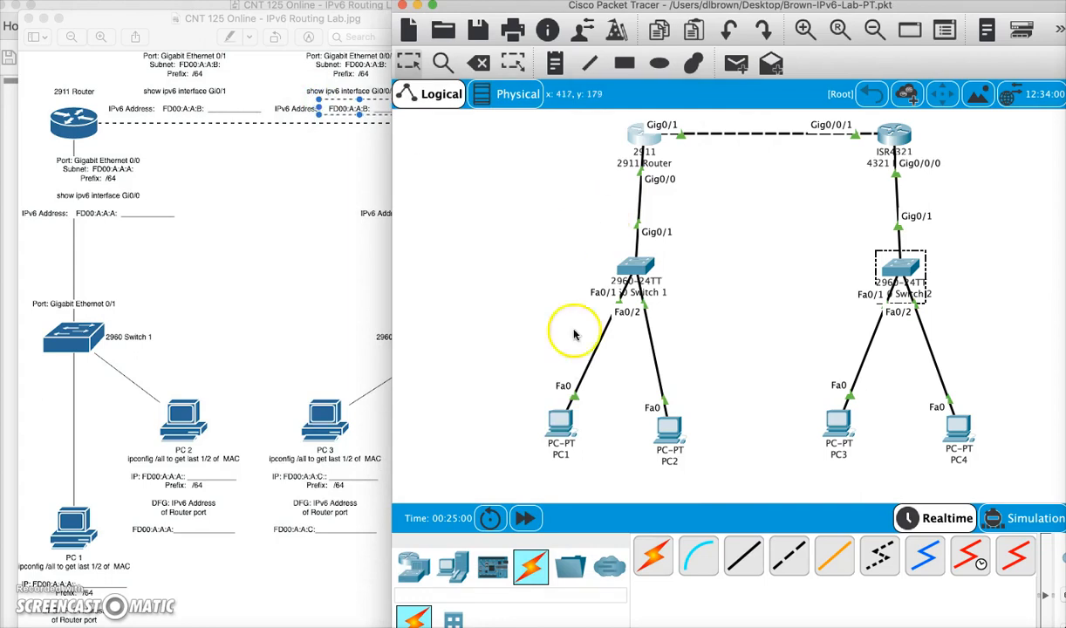
click(559, 425)
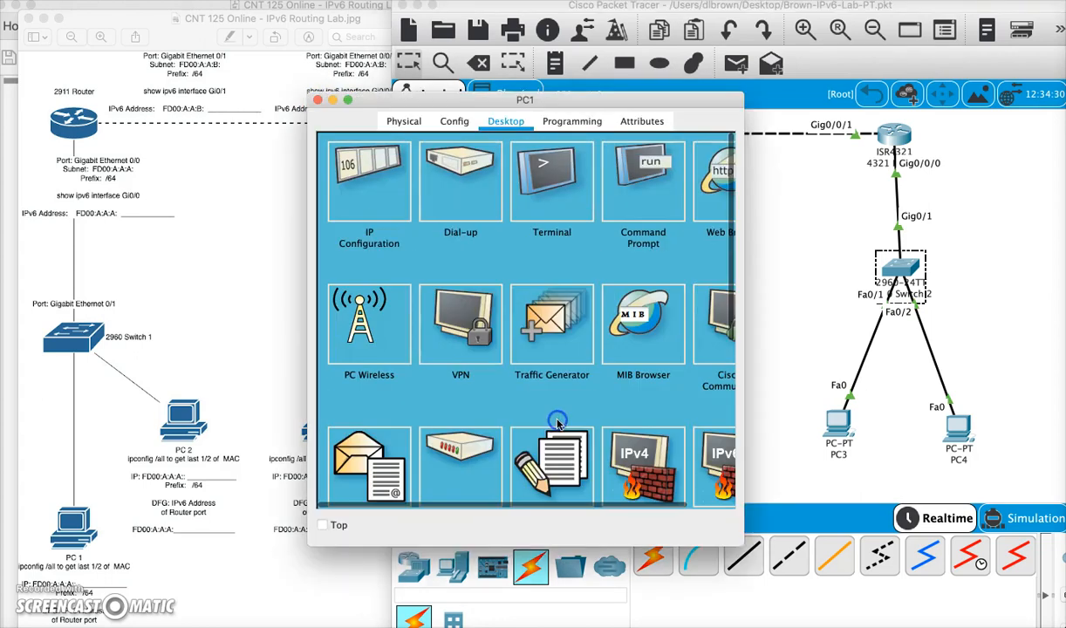
click(351, 176)
click(503, 442)
right_click(501, 440)
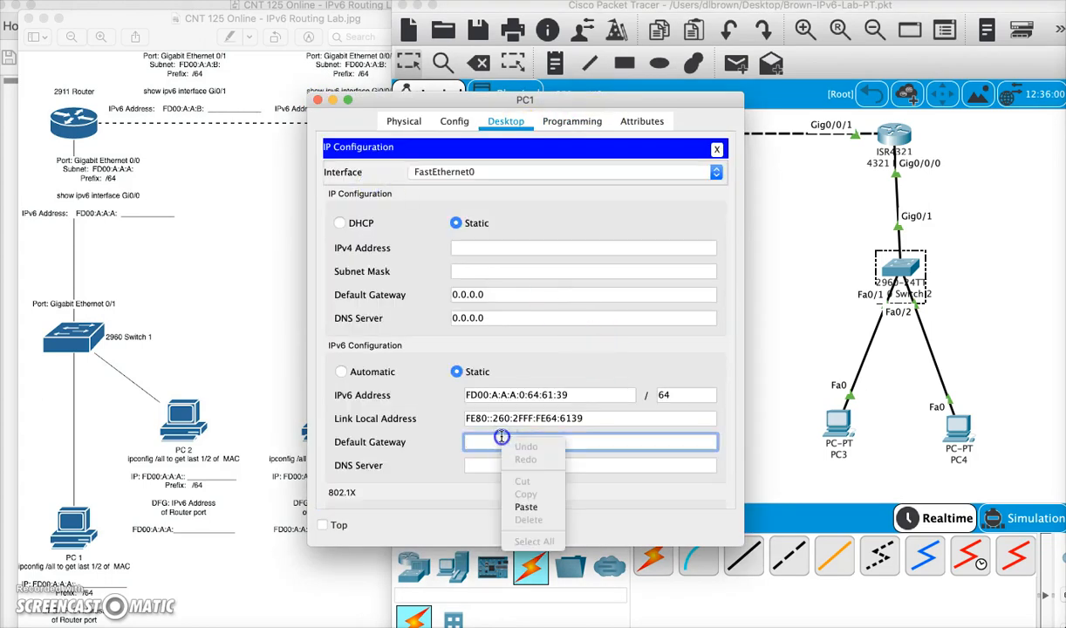
click(524, 507)
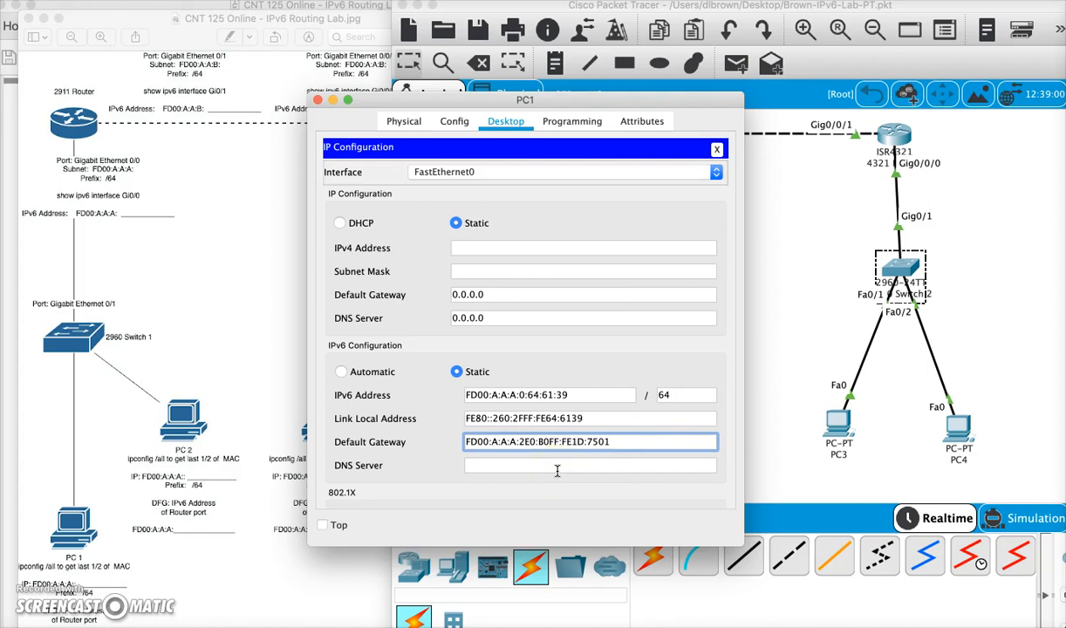
- Open PC1's command prompt and run ipconfig to check its IPv6 address and gateway
click(716, 150)
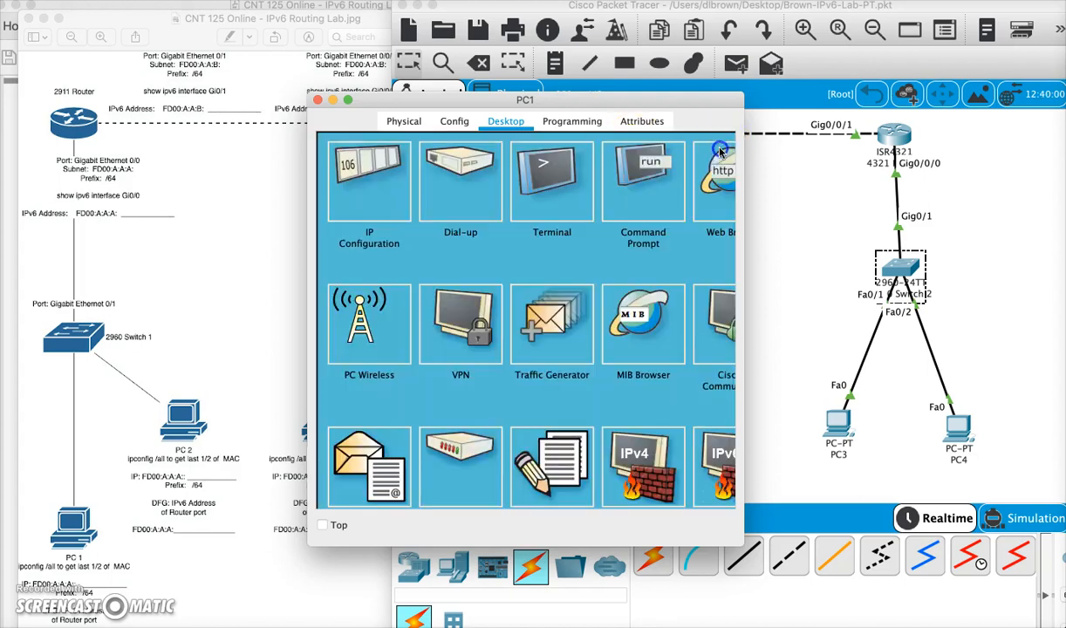
click(642, 183)
key(Return)
key(Return)
key(Return)
key(Return)
key(Return)
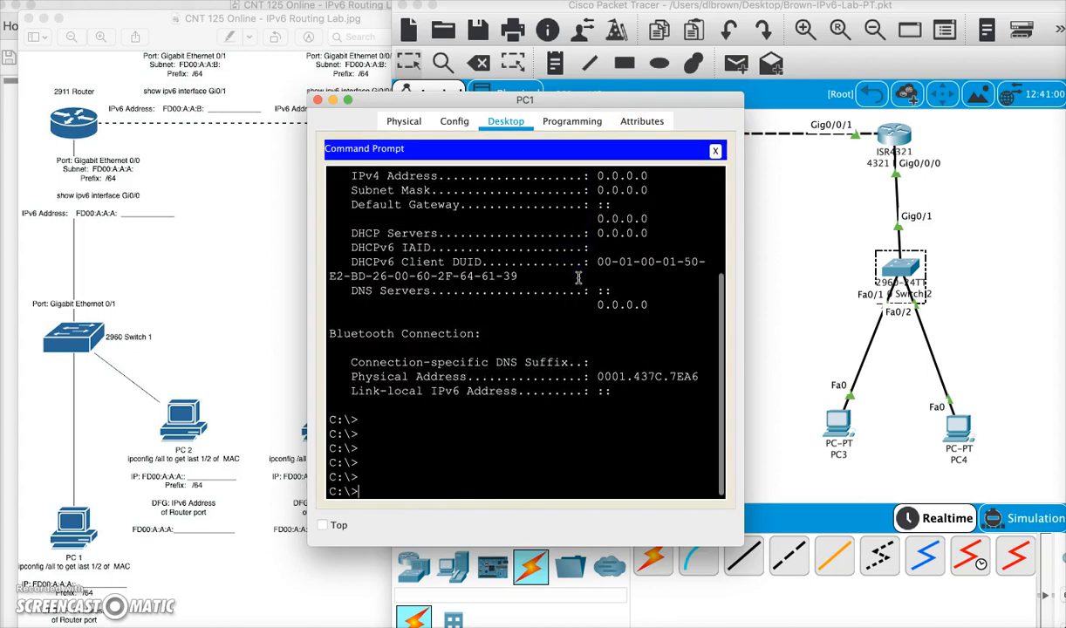
key(Return)
key(Return)
text(ipconfig)
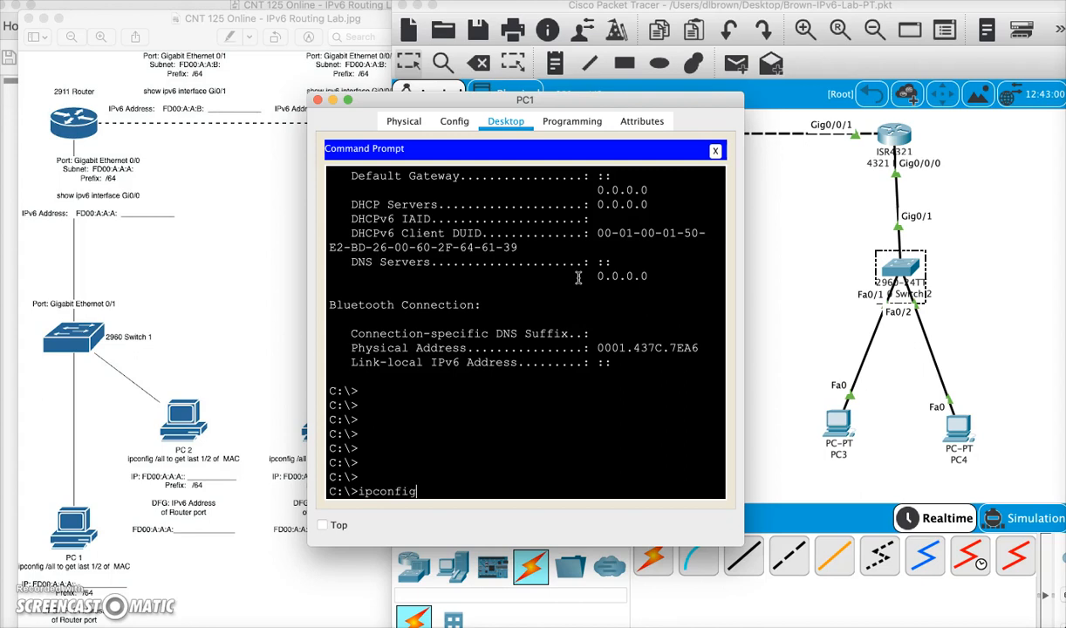
key(Return)
click(580, 275)
scroll(603, 284, up, 5)
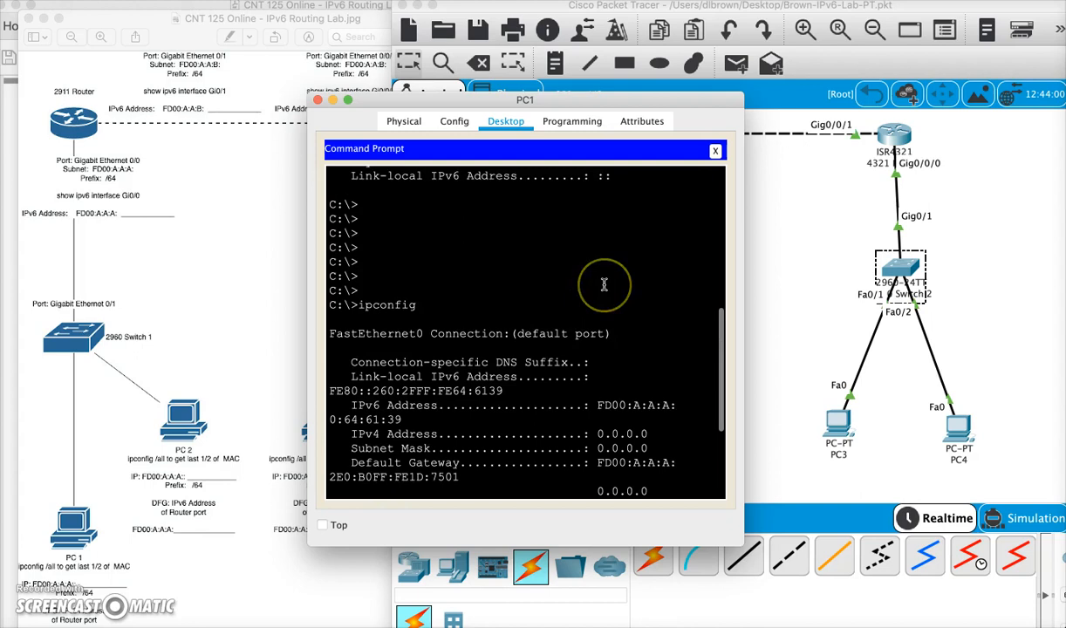
scroll(603, 284, down, 5)
- Run ipv6config on PC1 and widen the command prompt window to read the output
key(Return)
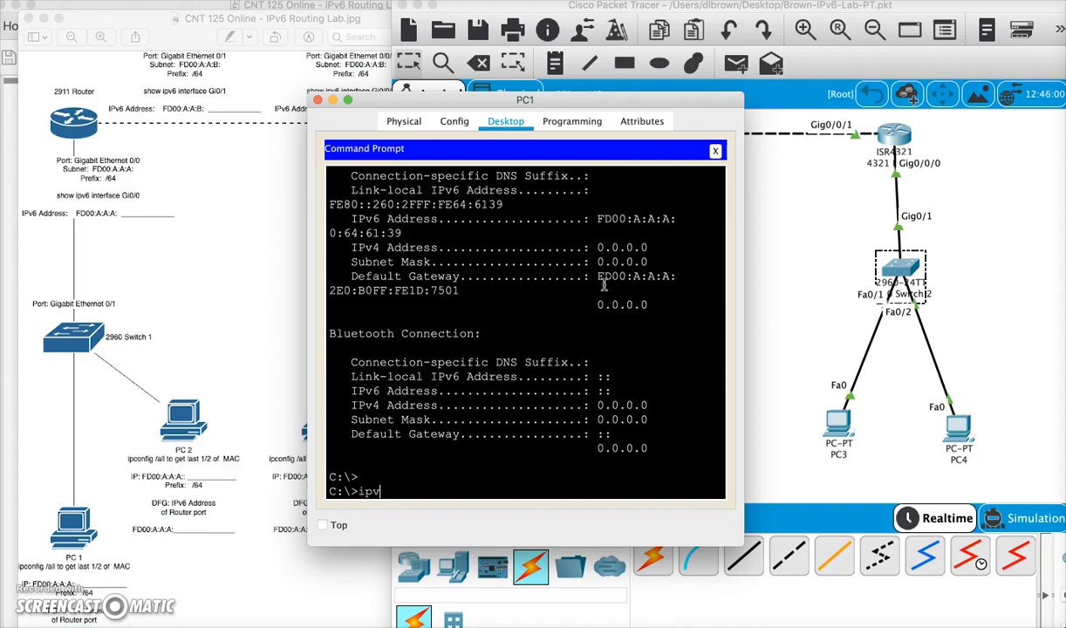
text(ipv6config)
key(Return)
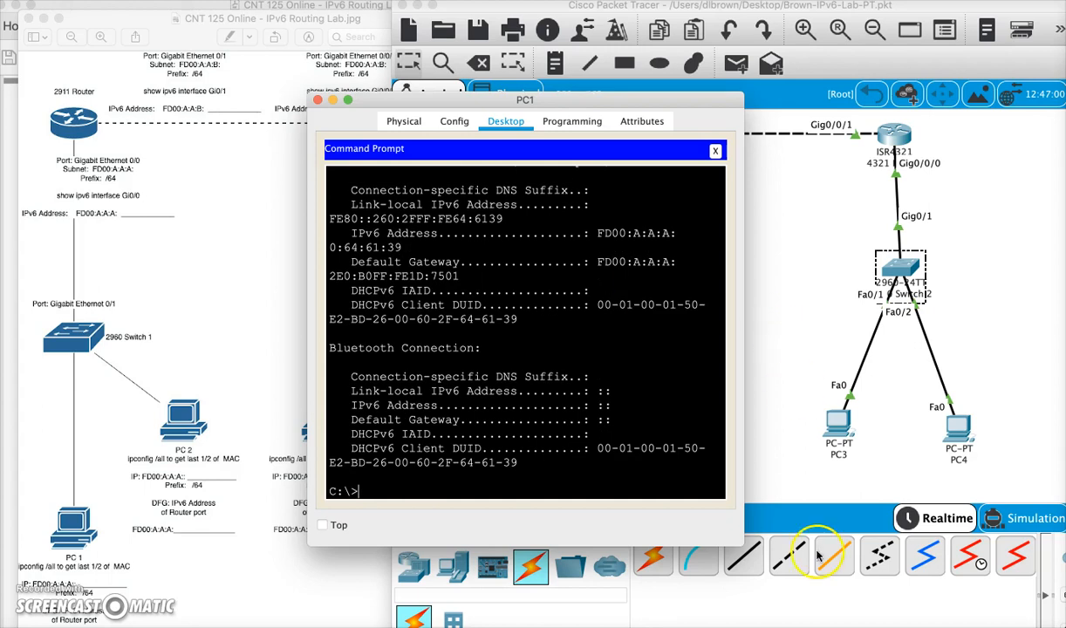
drag(743, 541, 947, 571)
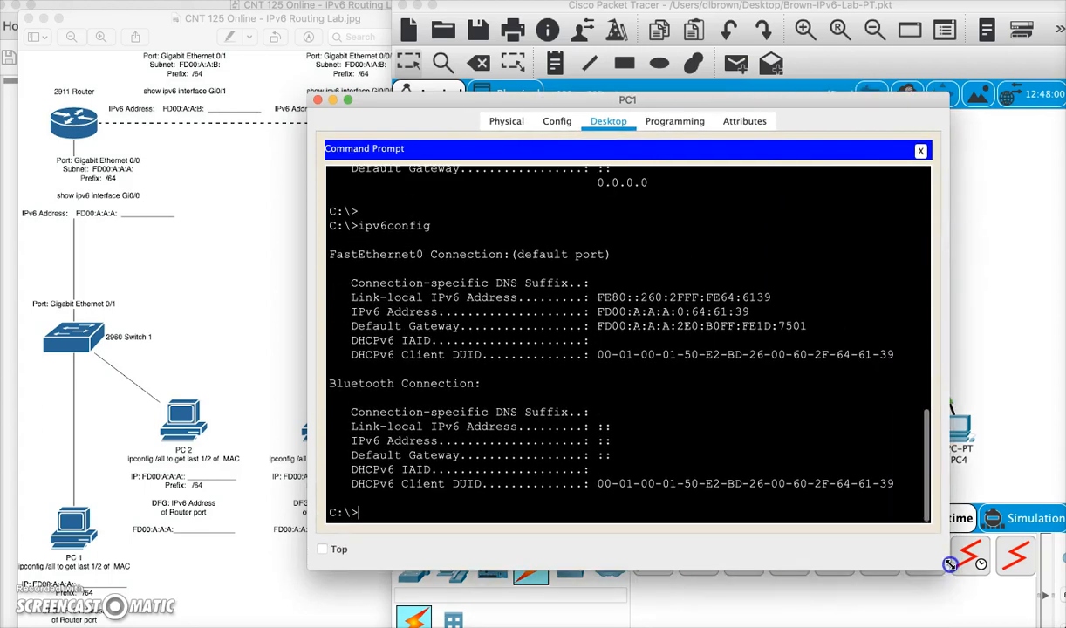
drag(598, 311, 833, 323)
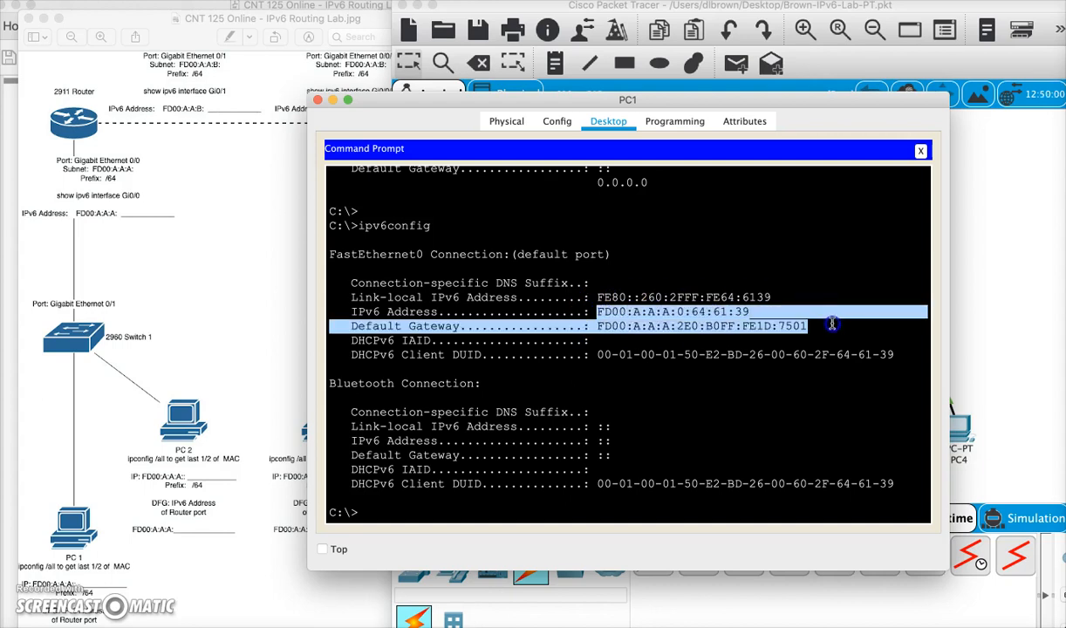
click(667, 326)
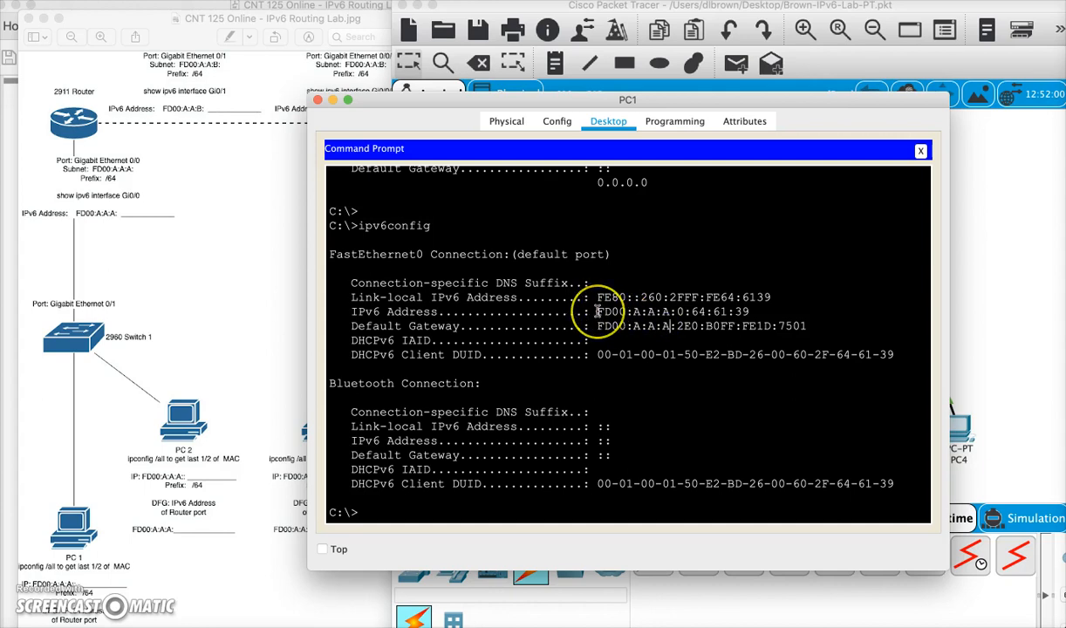
- Copy PC1's IPv6 address FD00:A:A:A:0:64:61:39 and ping it from PC1's command prompt
drag(598, 311, 744, 314)
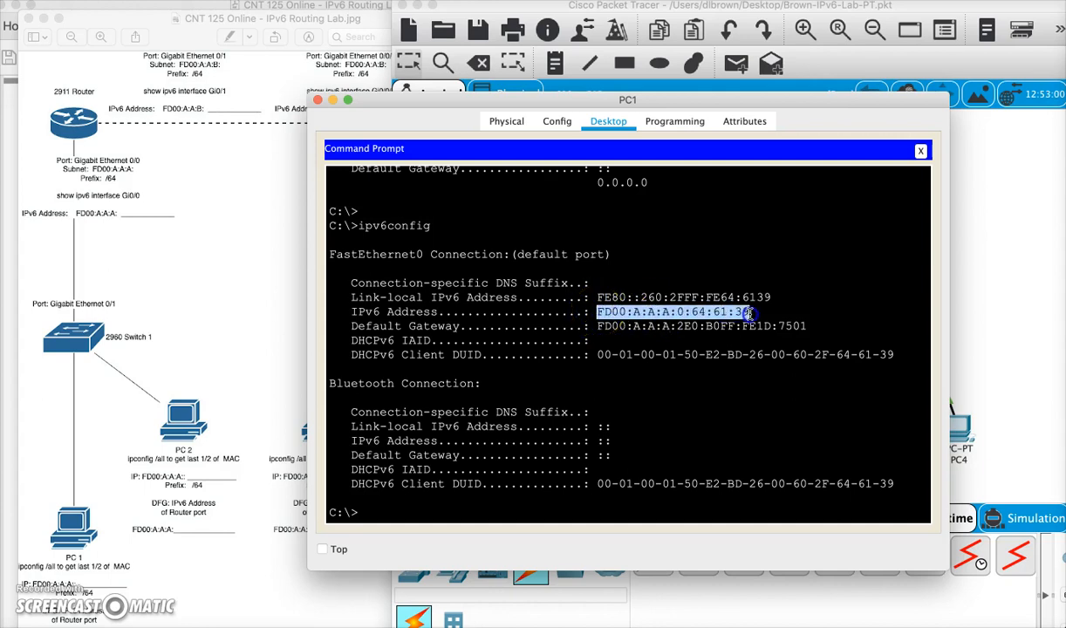
right_click(731, 314)
click(737, 321)
click(444, 466)
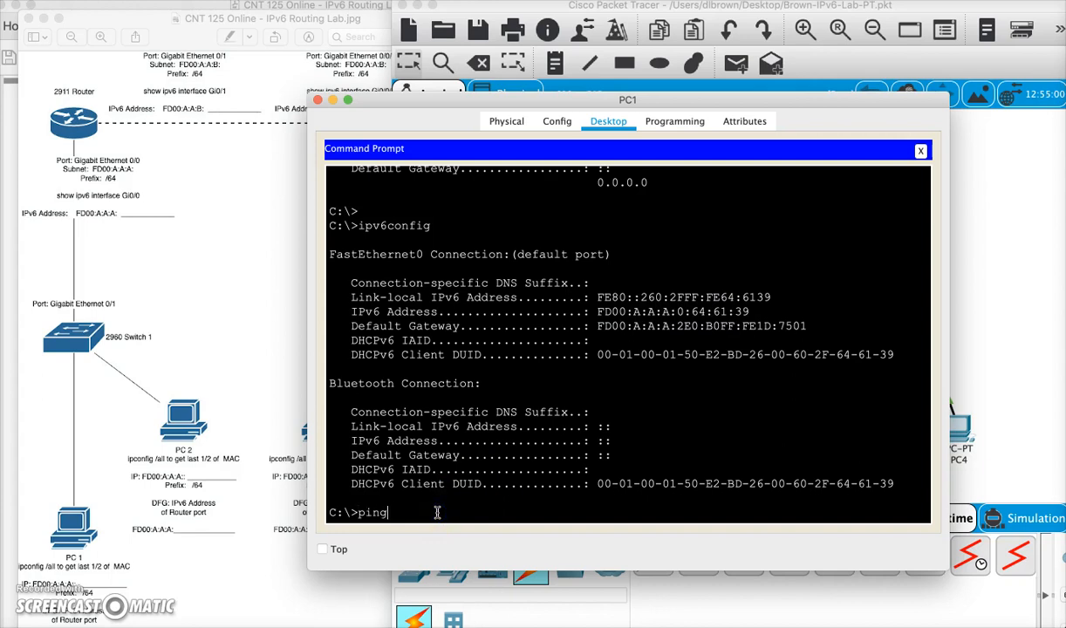
text(ping)
right_click(437, 512)
click(456, 532)
key(Return)
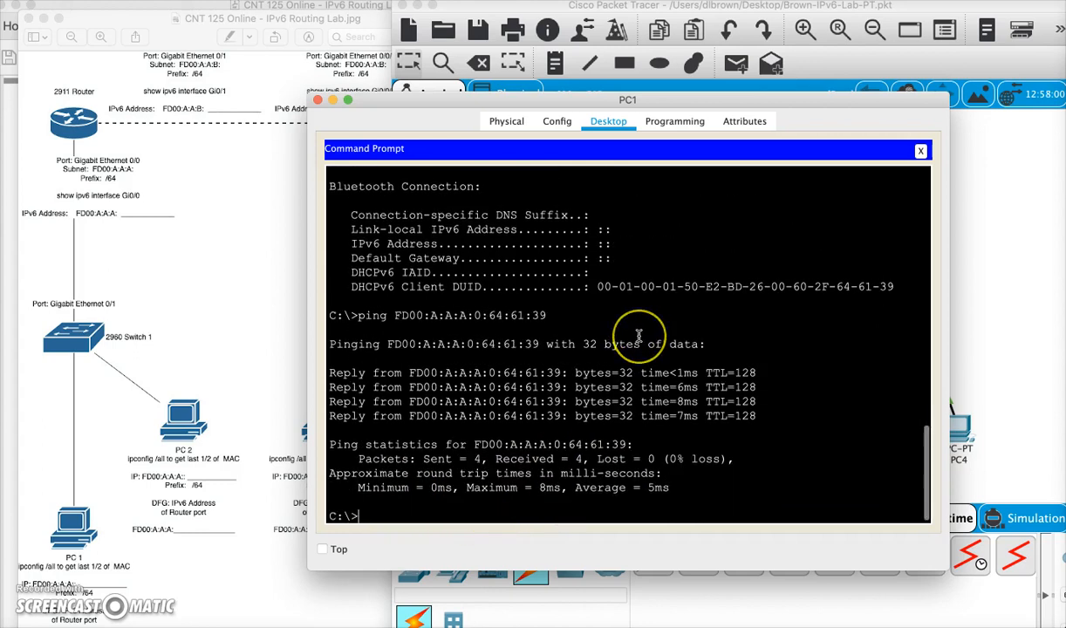
- Copy PC1's default gateway address and ping FD00:A:A:A:2E0:B0FF:FE1D:7501 from the command prompt
scroll(639, 337, up, 4)
scroll(638, 337, up, 1)
drag(597, 335, 806, 333)
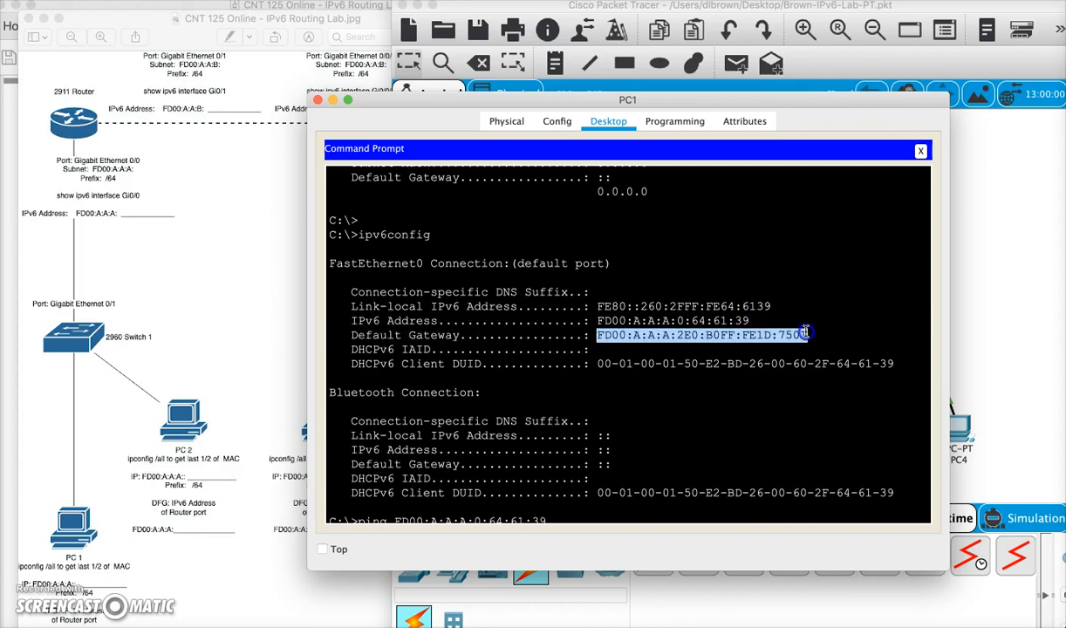
right_click(795, 334)
click(811, 343)
drag(729, 394, 727, 402)
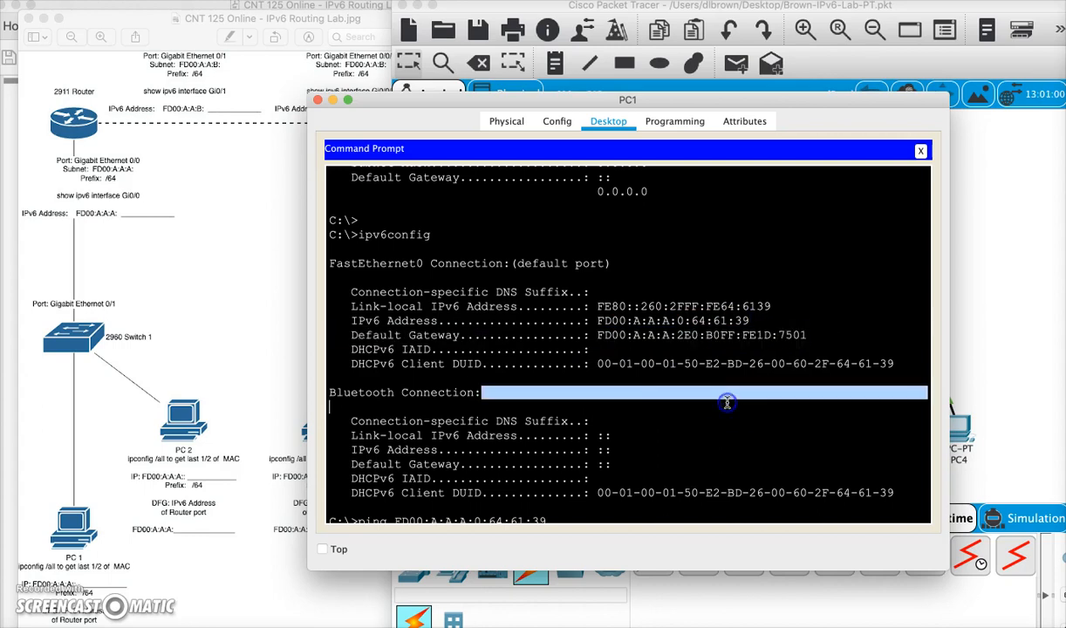
scroll(727, 402, down, 5)
text(ping)
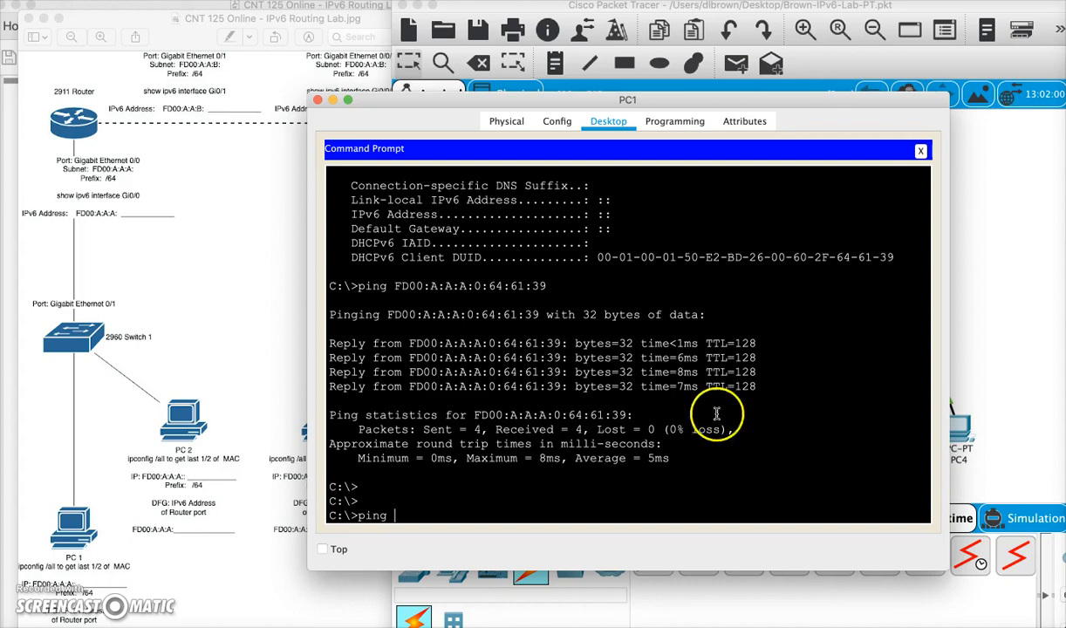
right_click(425, 515)
click(445, 546)
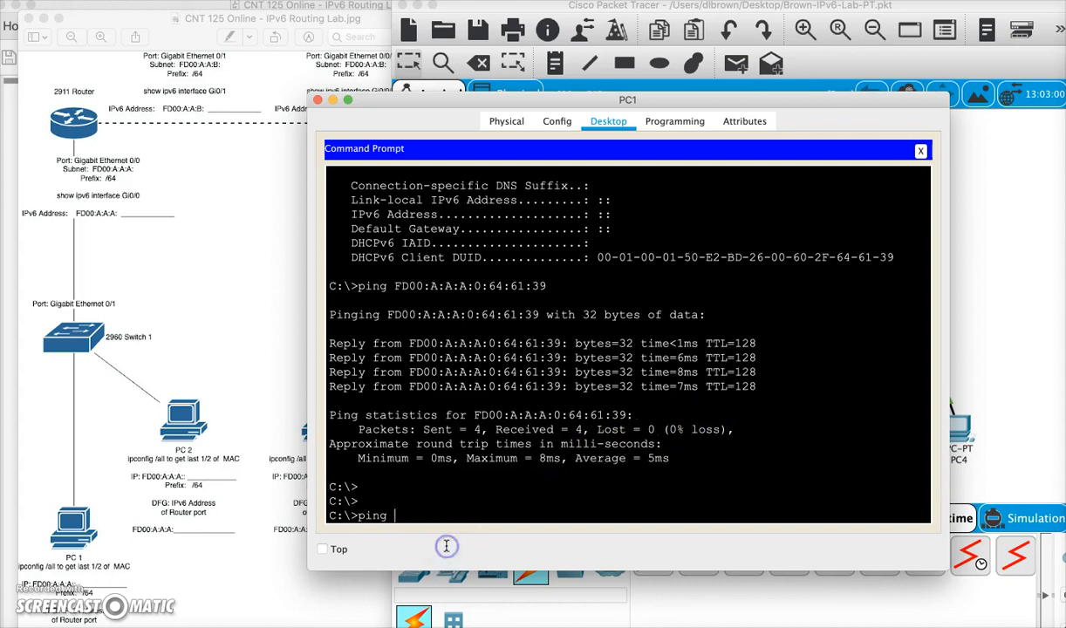
right_click(402, 514)
click(418, 531)
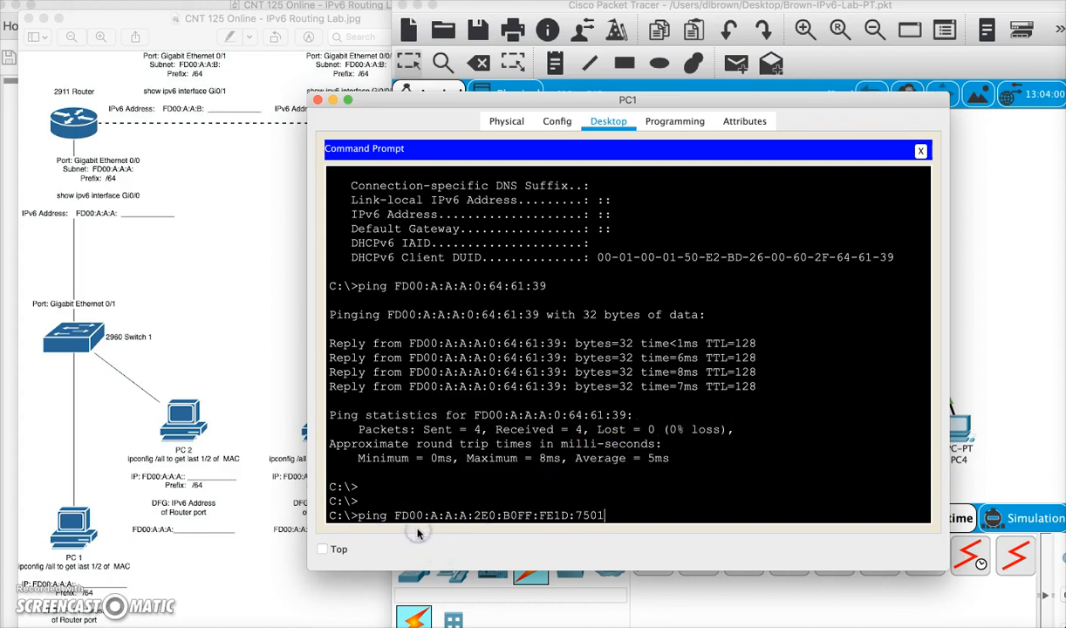
key(Return)
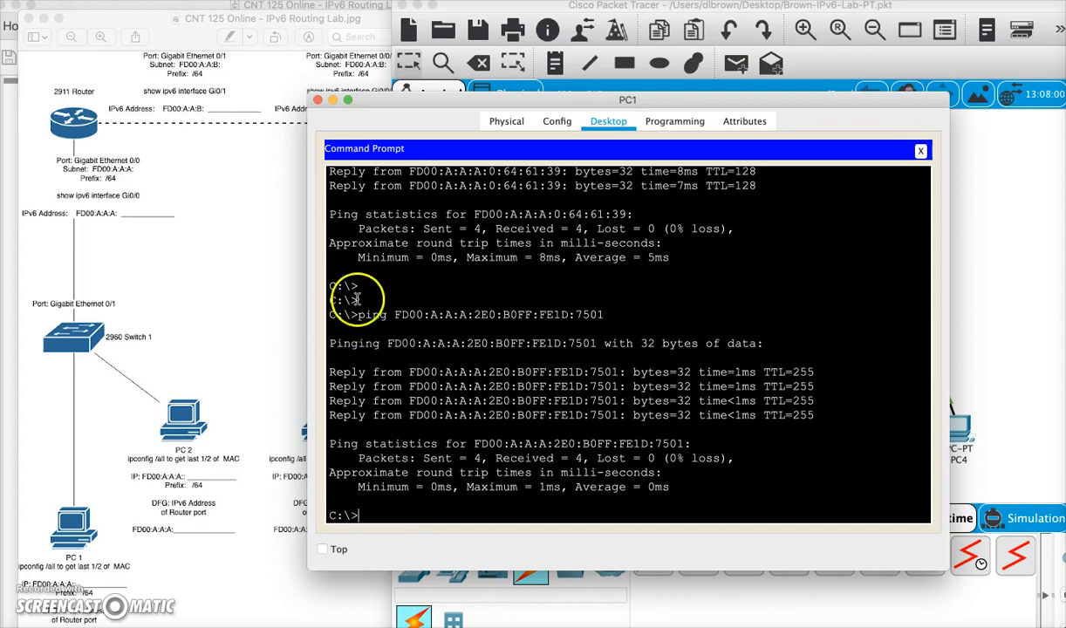
- Close PC1 and open PC2's command prompt
click(318, 100)
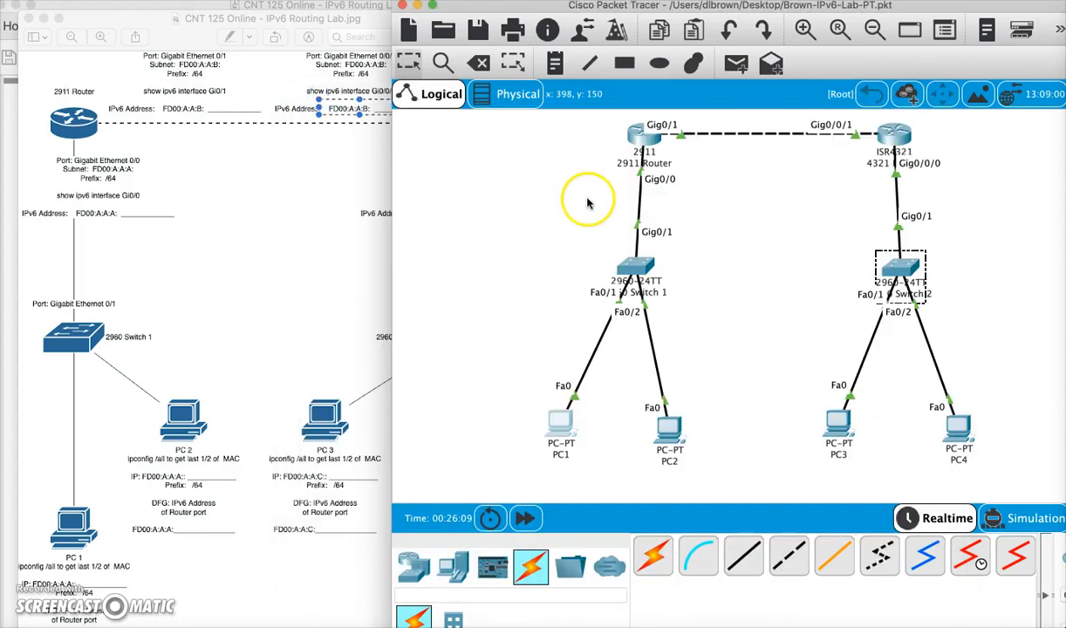
click(672, 435)
click(504, 120)
click(643, 178)
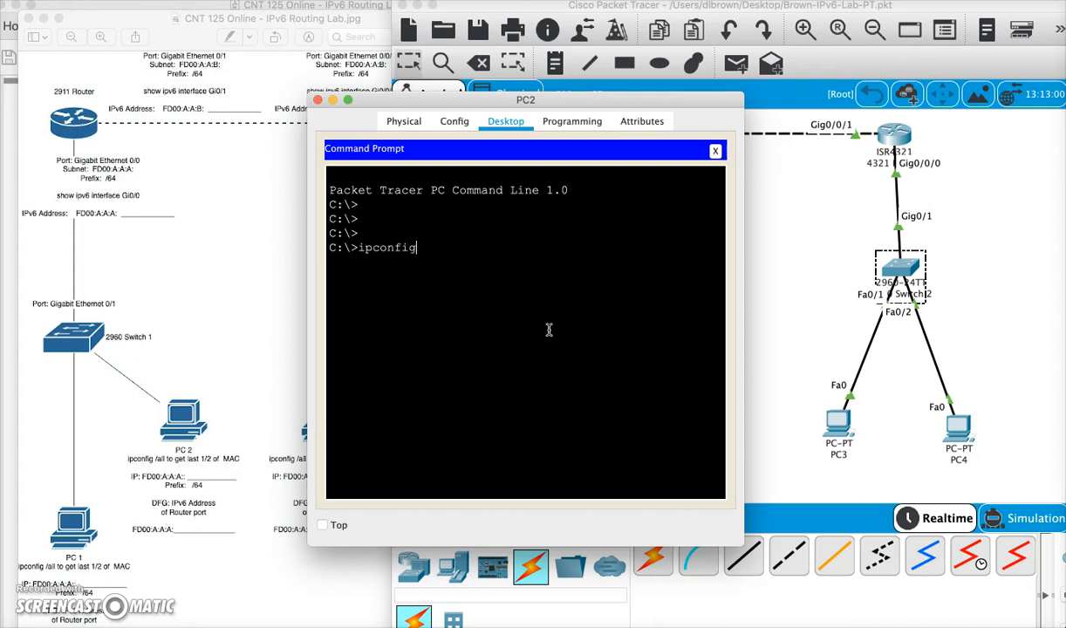
- Run ipconfig /all on PC2 and copy the last half of its physical address, 3E.93AD
text(ipconfig /all)
key(Return)
scroll(611, 392, up, 5)
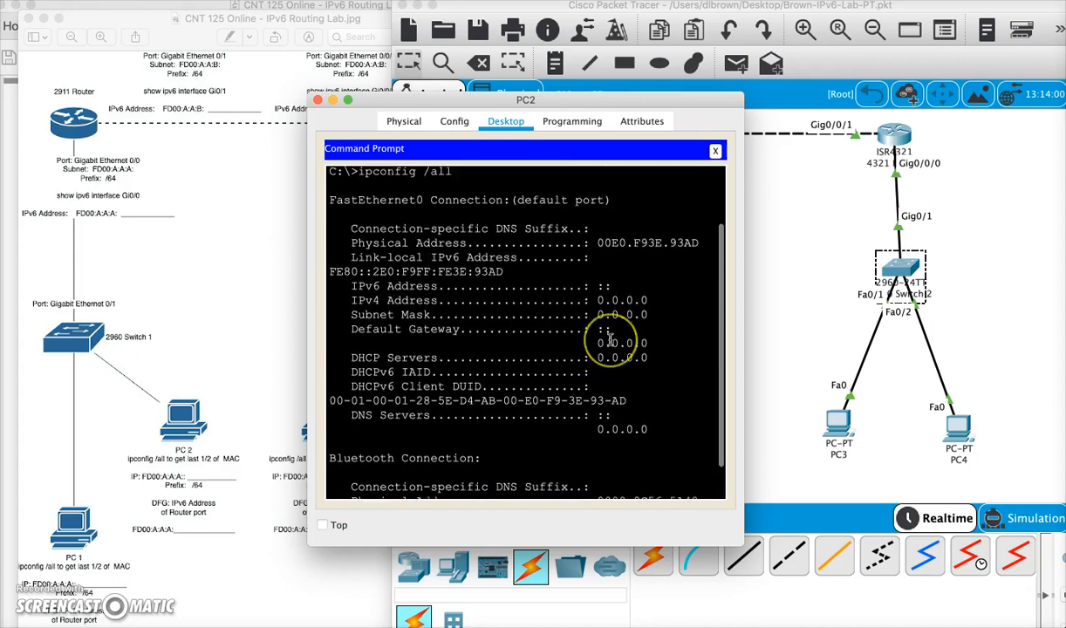
scroll(629, 336, down, 3)
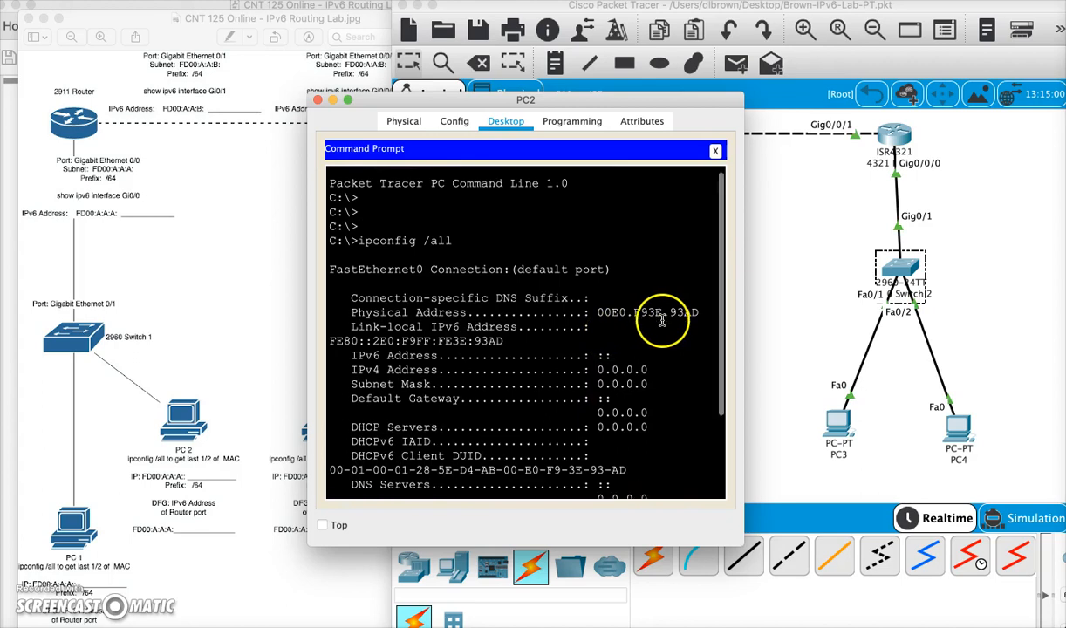
scroll(598, 447, down, 1)
scroll(647, 453, up, 4)
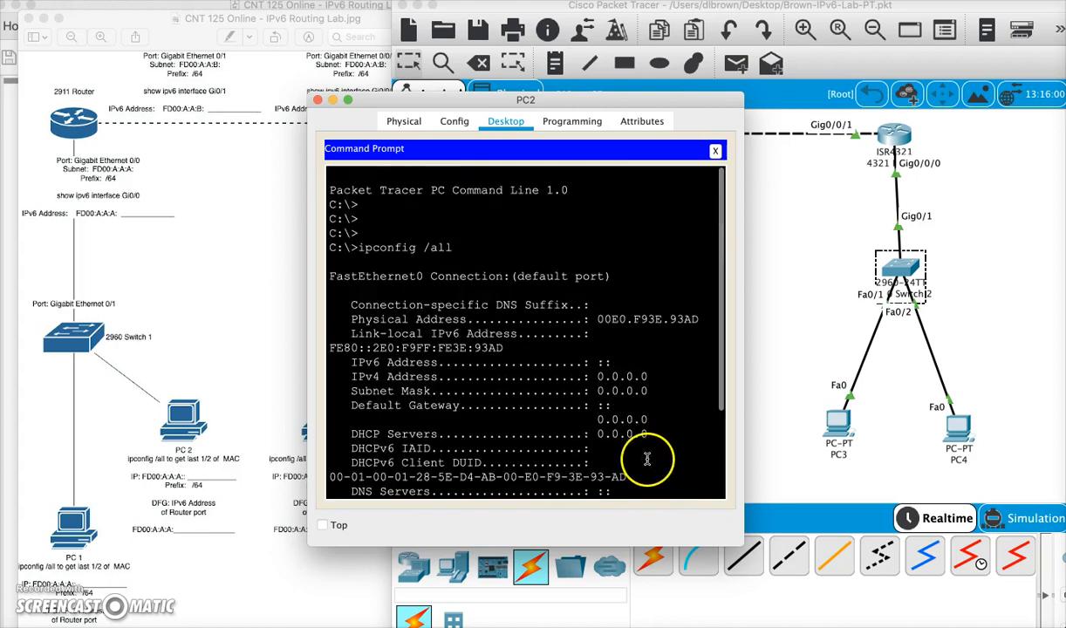
click(671, 321)
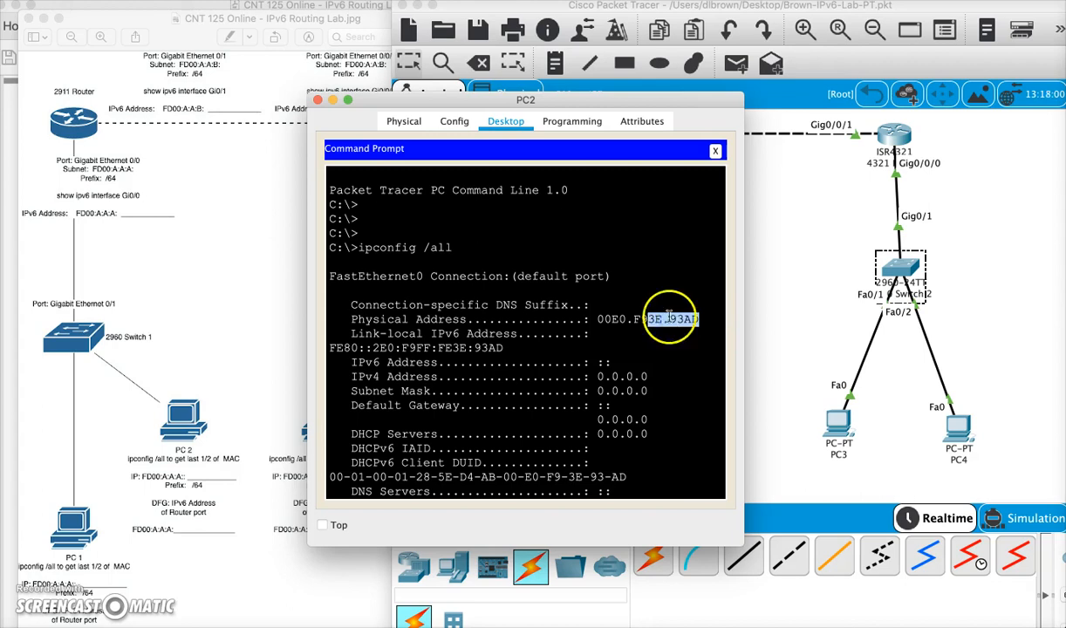
click(650, 190)
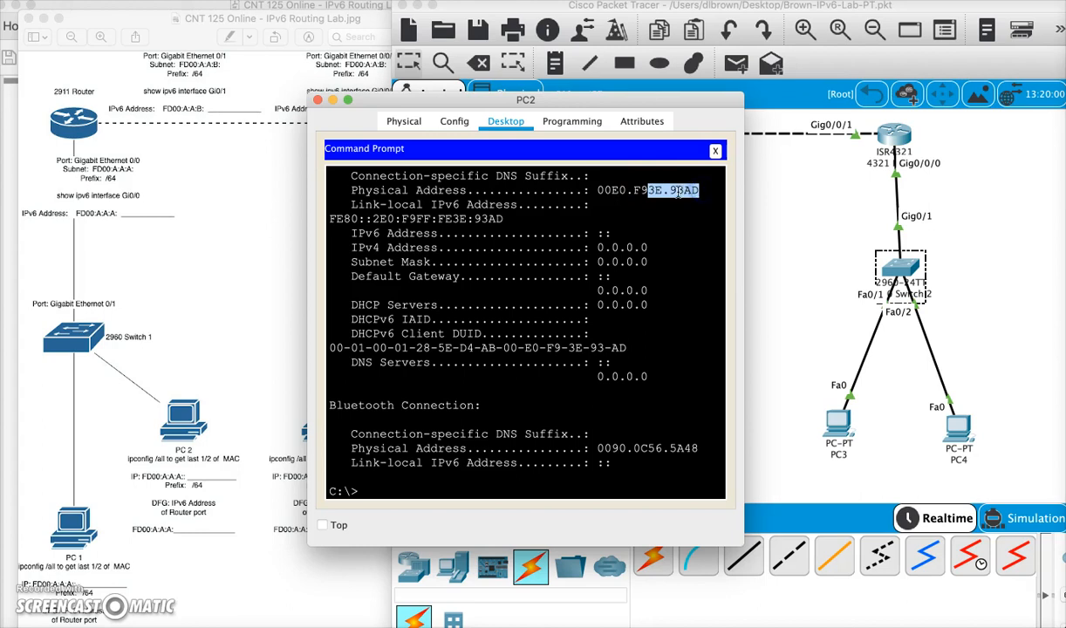
right_click(678, 192)
click(693, 202)
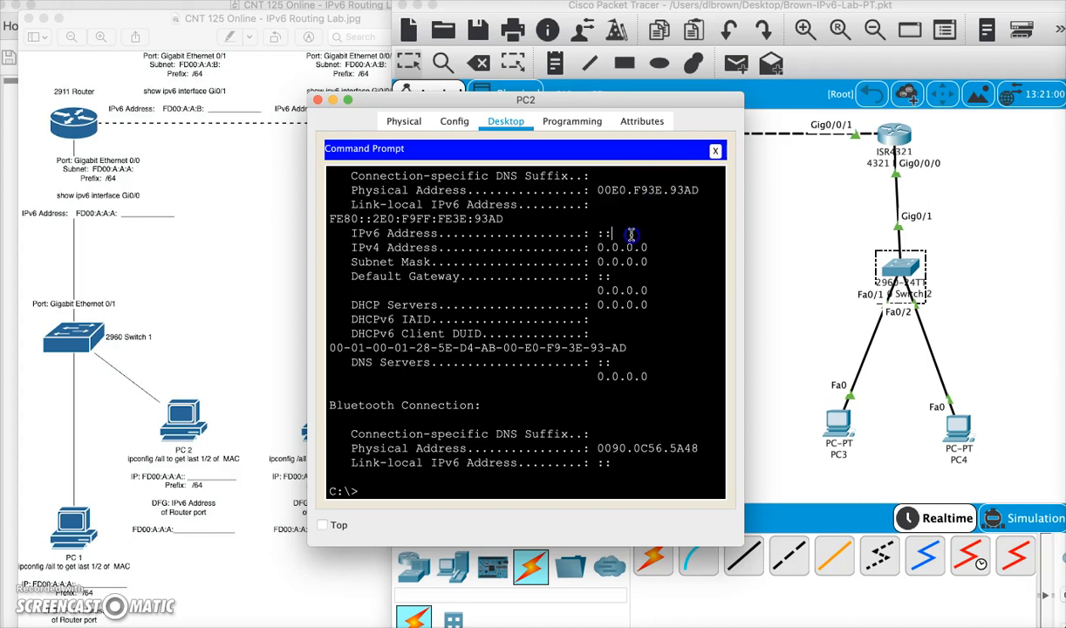
- Set PC2's static IPv6 address to fd00:a:a:a::3E:93:AD with prefix length 64
click(716, 155)
click(362, 181)
click(491, 395)
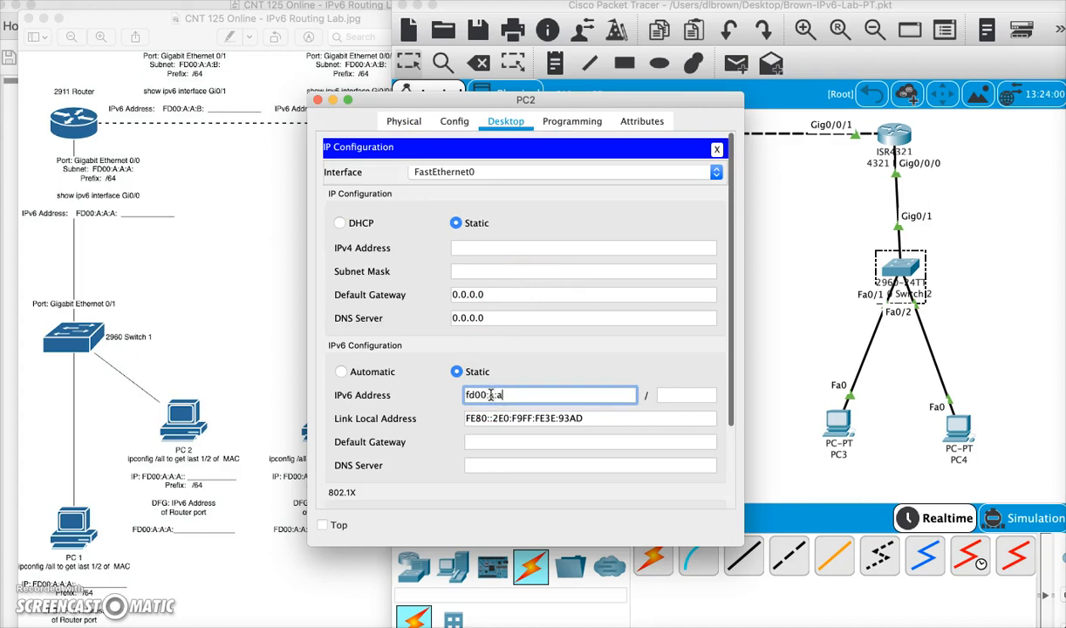
right_click(534, 394)
click(549, 459)
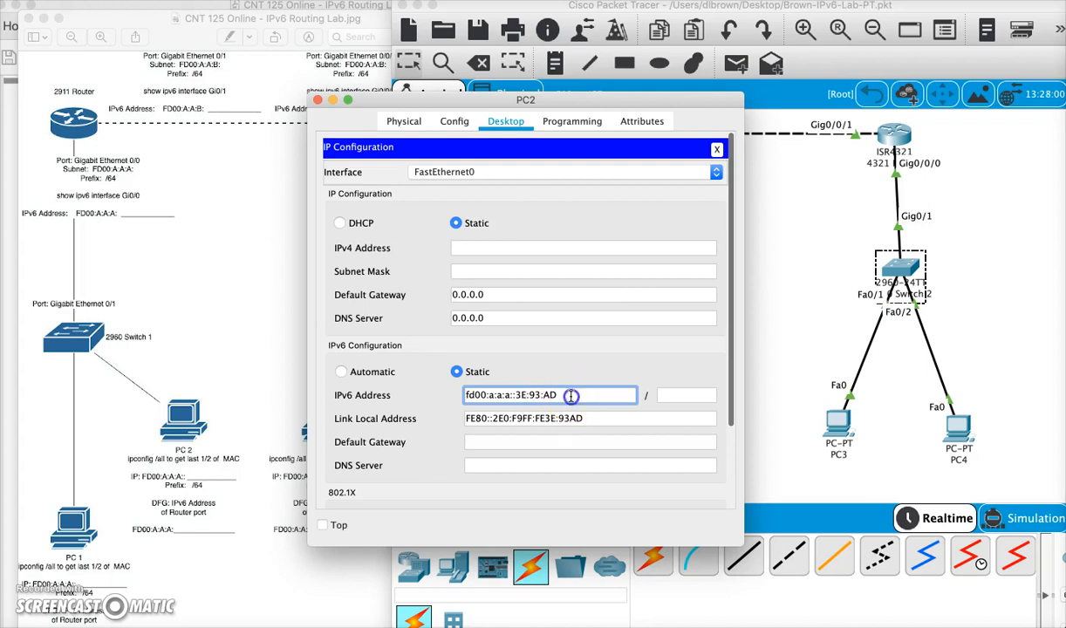
click(685, 394)
click(633, 440)
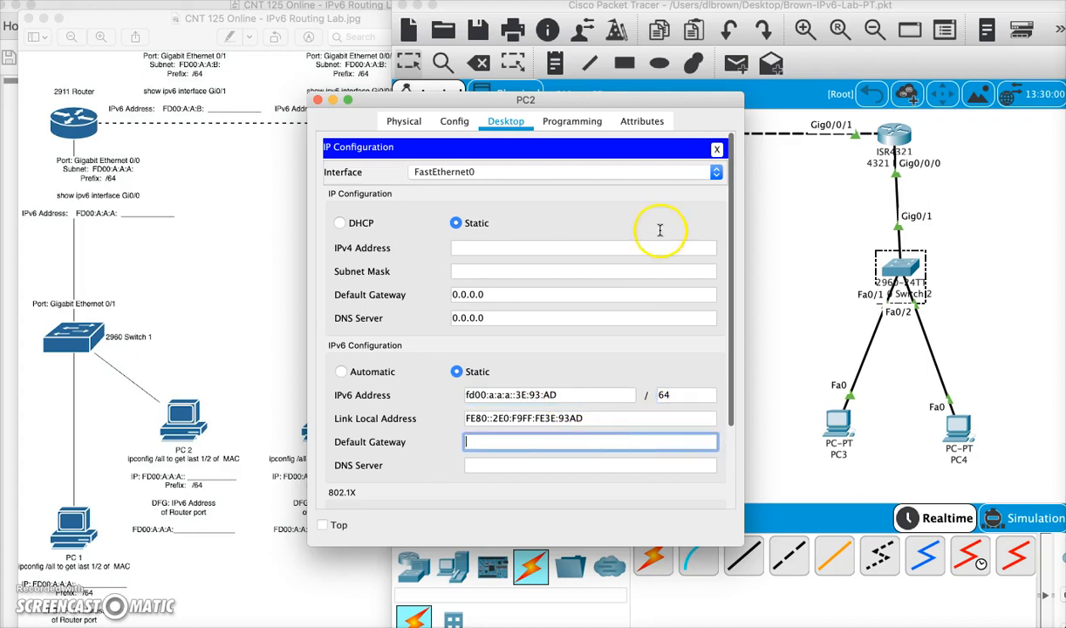
click(715, 149)
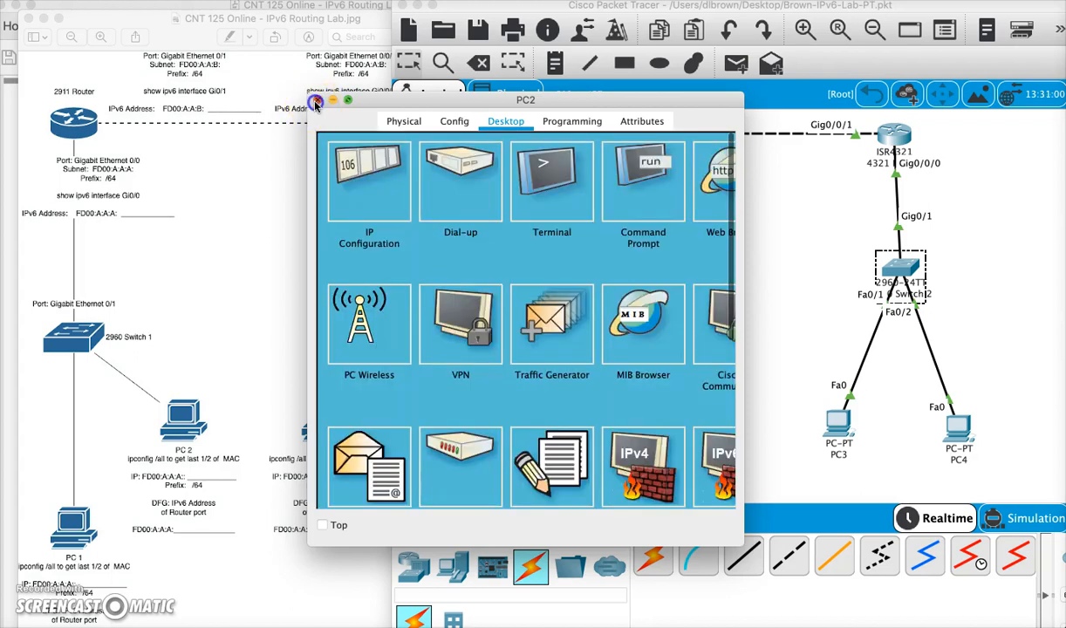
- Close PC2 and copy the 2911 router's Gi0/0 global unicast address FD00:A:A:A:2E0:B0FF:FE1D:7501 from its CLI
click(317, 101)
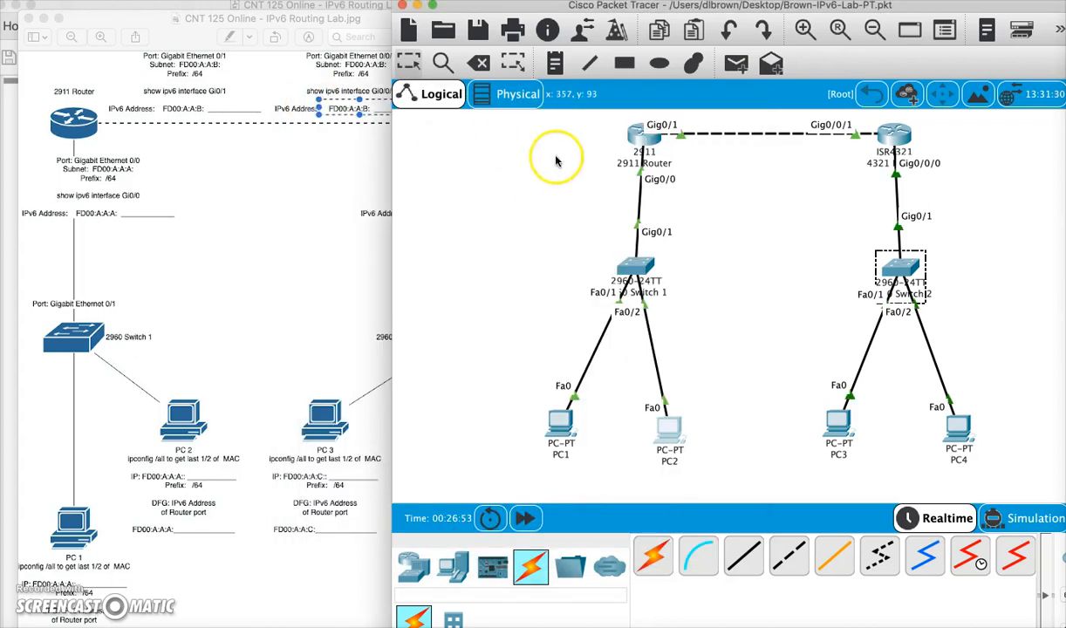
click(644, 138)
scroll(541, 350, up, 3)
scroll(541, 351, up, 3)
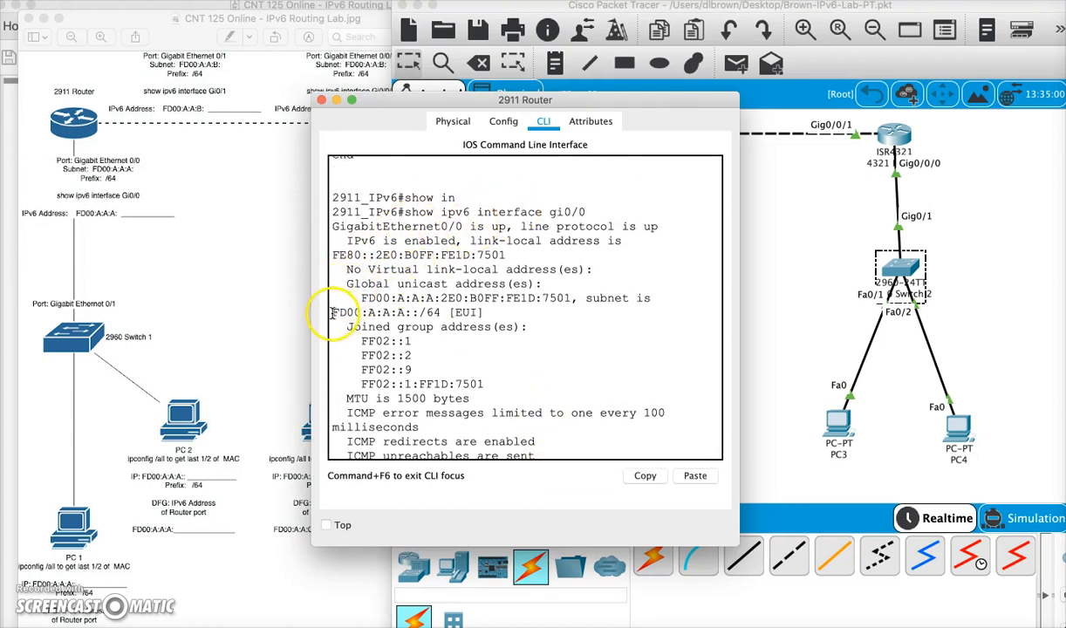
drag(360, 298, 568, 299)
right_click(548, 298)
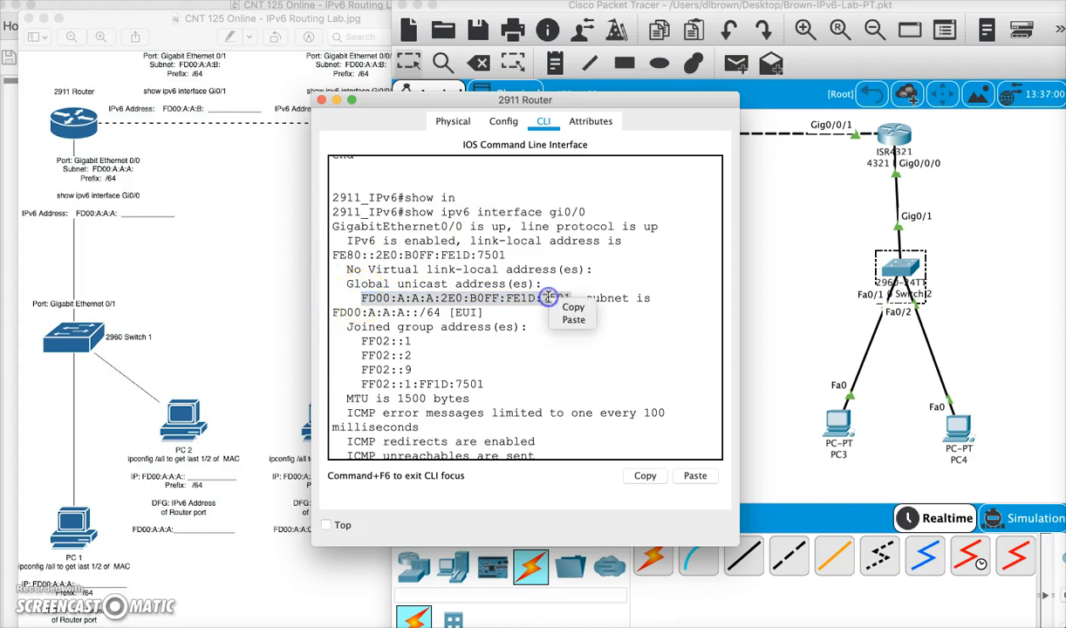
click(565, 307)
click(320, 102)
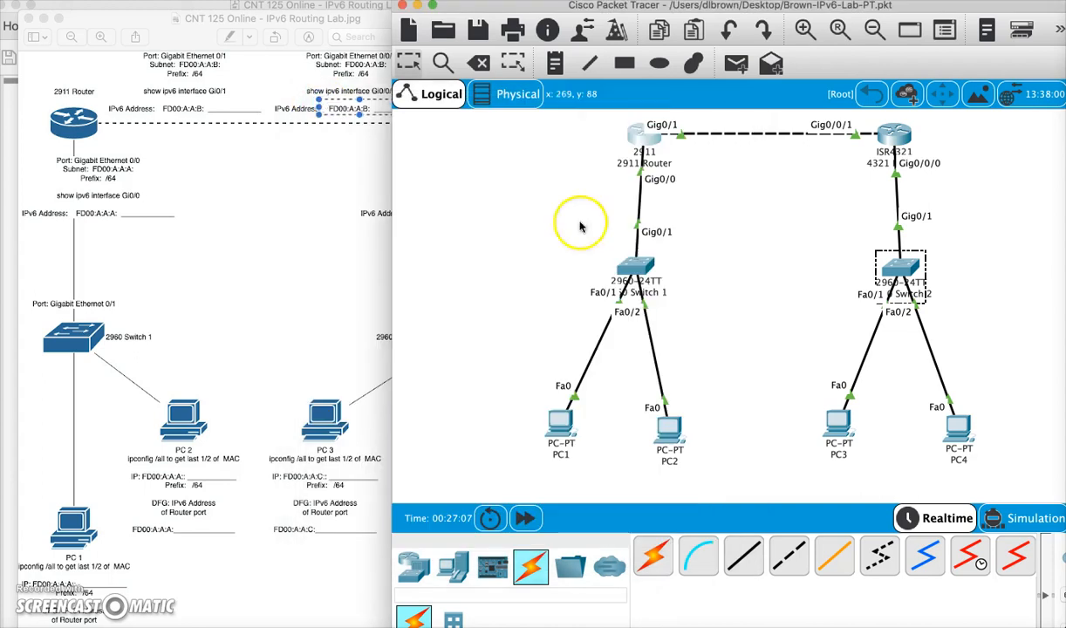
- Paste FD00:A:A:A:2E0:B0FF:FE1D:7501 as PC2's IPv6 default gateway
click(673, 420)
click(390, 179)
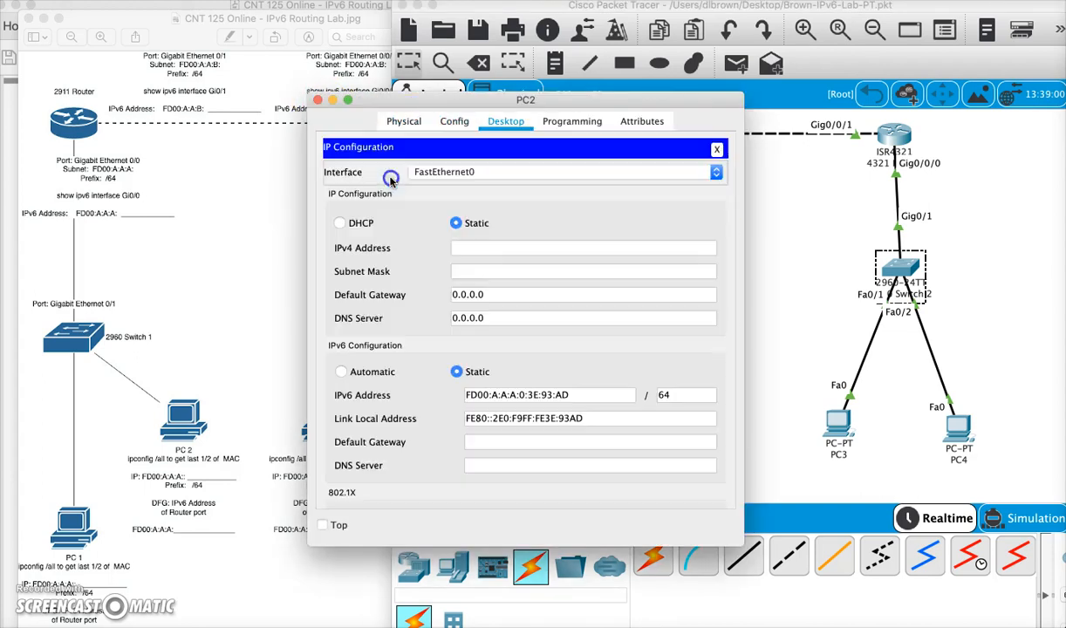
click(494, 441)
right_click(495, 441)
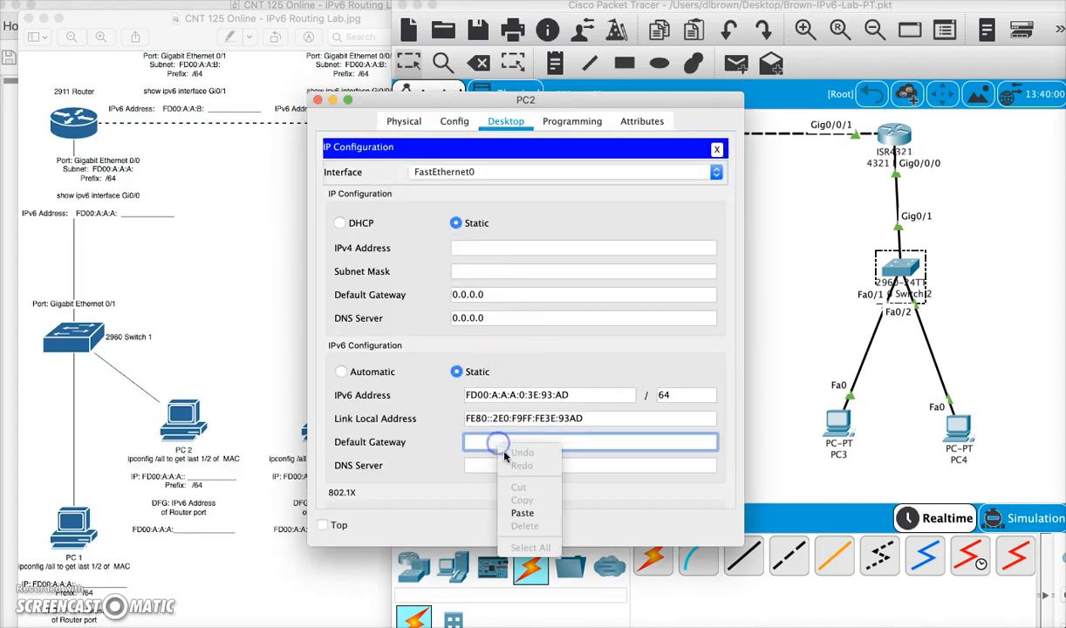
click(521, 511)
click(611, 462)
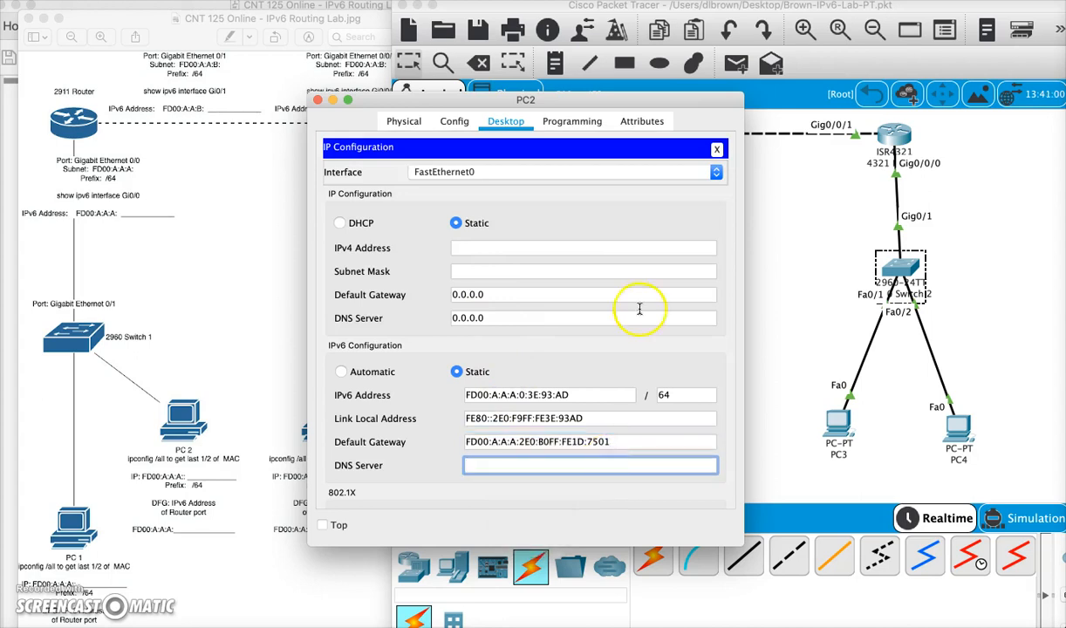
click(715, 149)
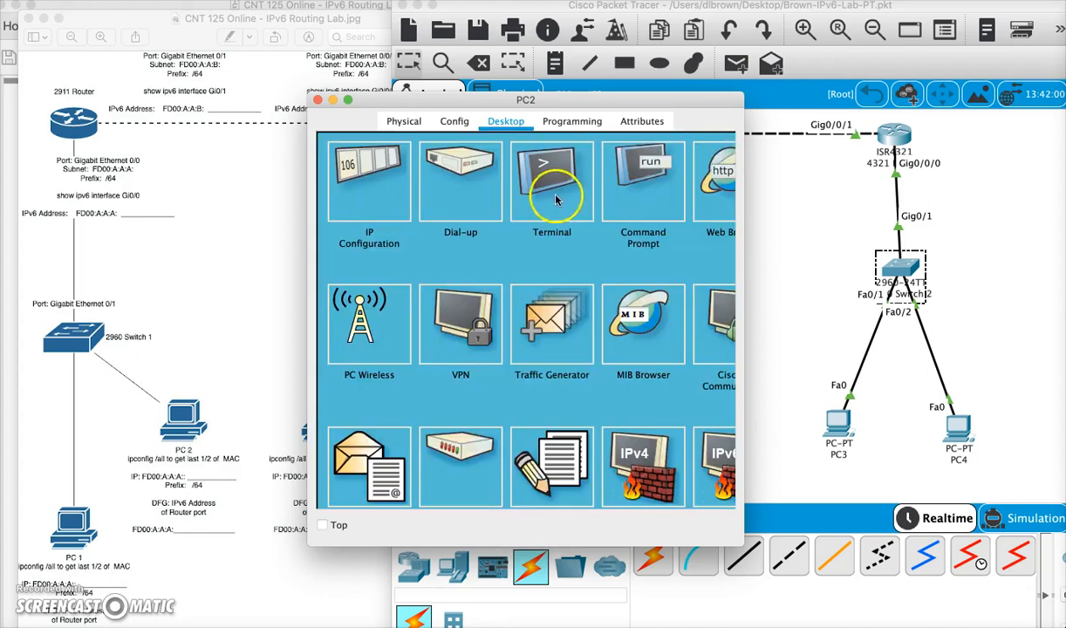
- Ping the gateway FD00:A:A:A:2E0:B0FF:FE1D:7501 from PC2's command prompt and widen the window to read the results
click(630, 170)
key(Return)
key(Return)
key(Return)
key(Return)
key(Return)
text(ping)
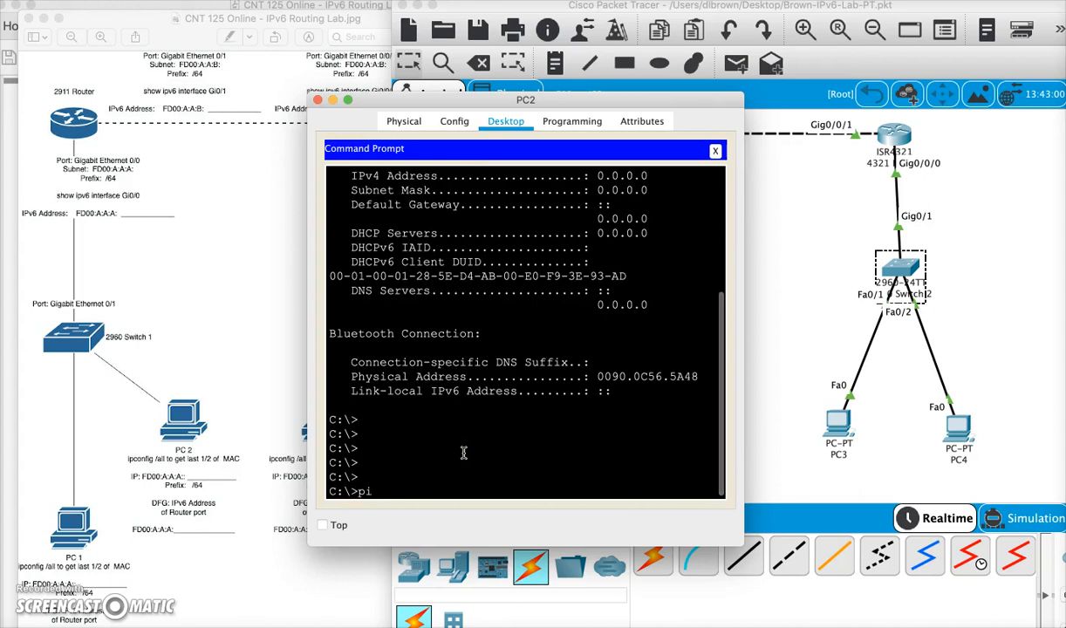
right_click(410, 490)
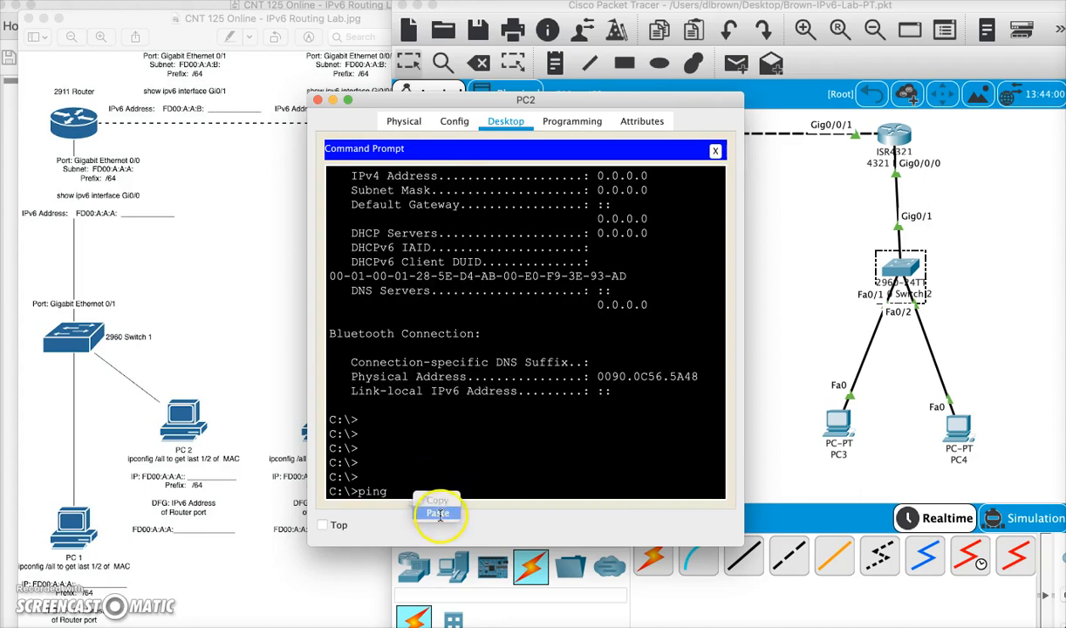
click(440, 508)
key(Return)
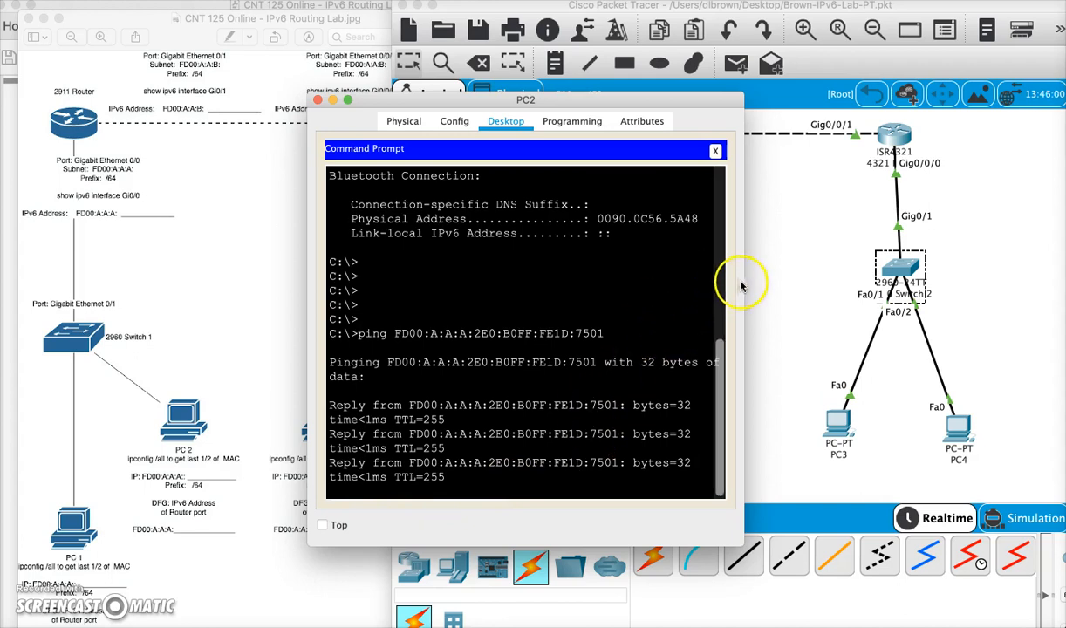
drag(743, 289, 855, 287)
click(665, 303)
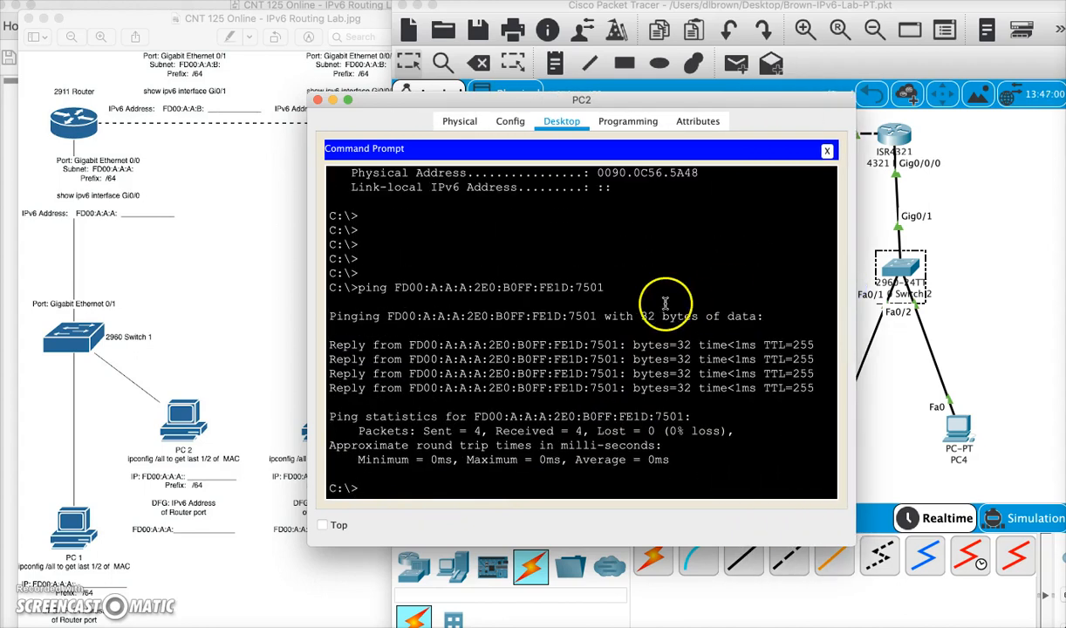
- Run show ipv6 interface gi0/0/0 on the 4321 router and copy its global unicast address
click(317, 100)
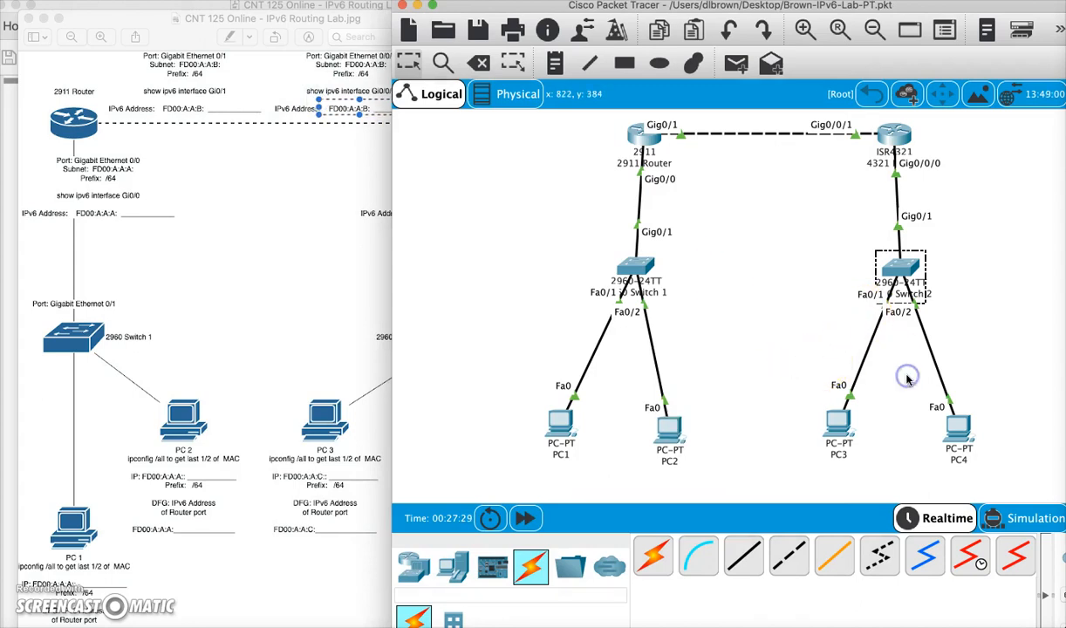
click(894, 133)
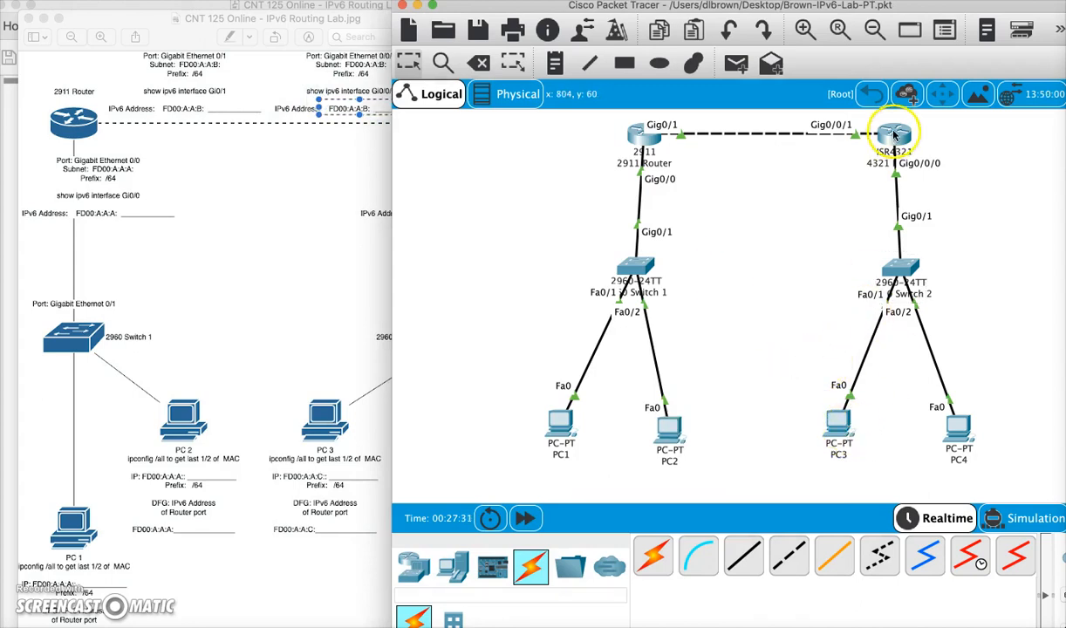
key(Return)
key(Return)
key(Return)
key(Return)
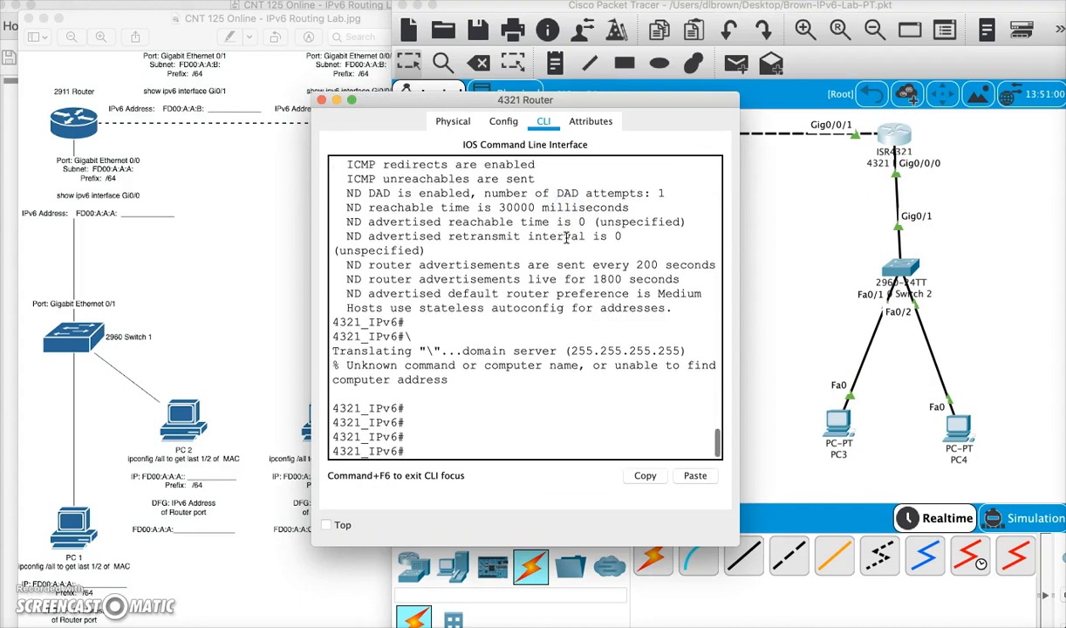
text(sh)
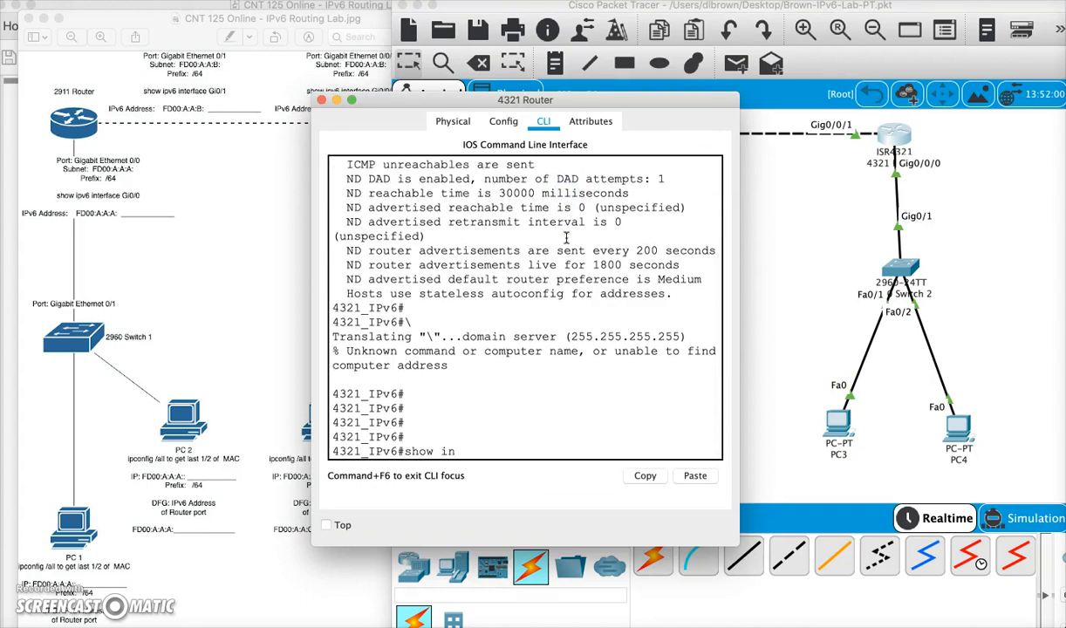
text(ow ipv6 in)
key(Tab)
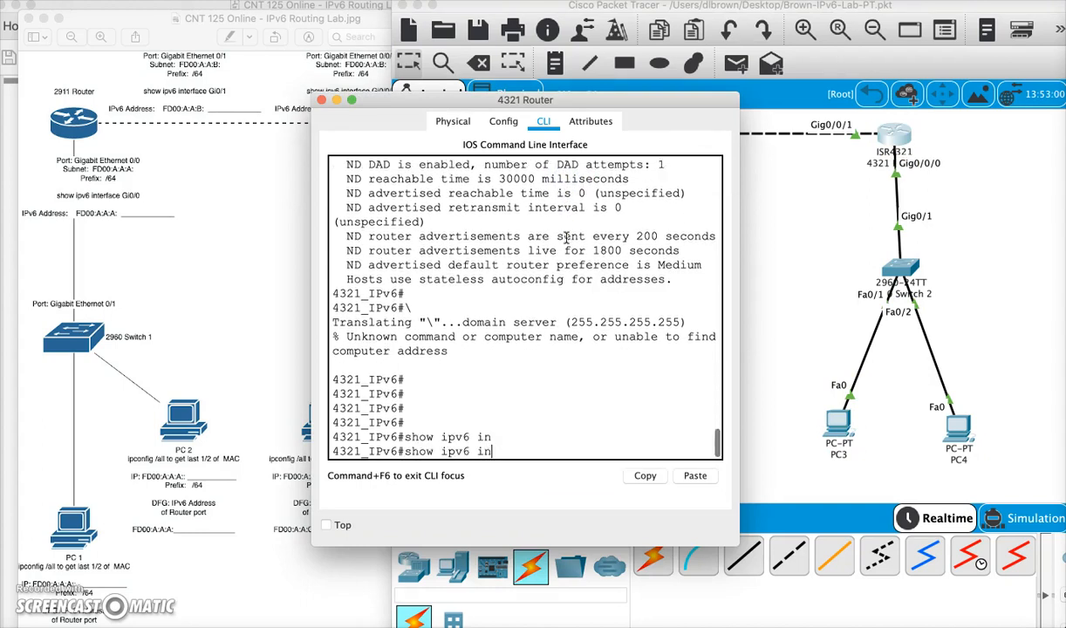
key(Tab)
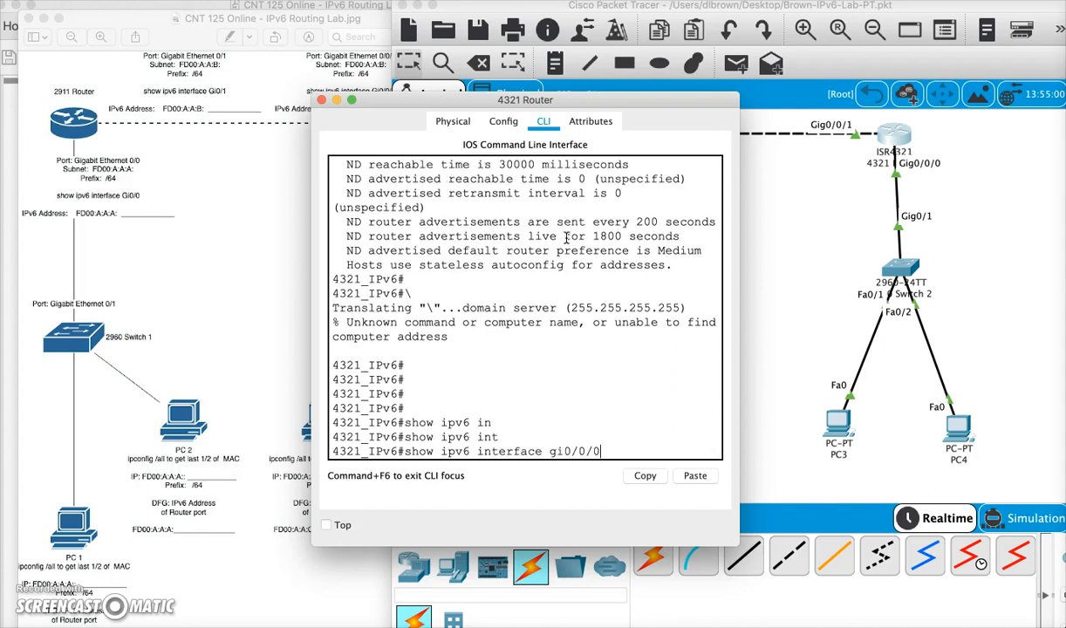
key(Return)
scroll(610, 231, up, 5)
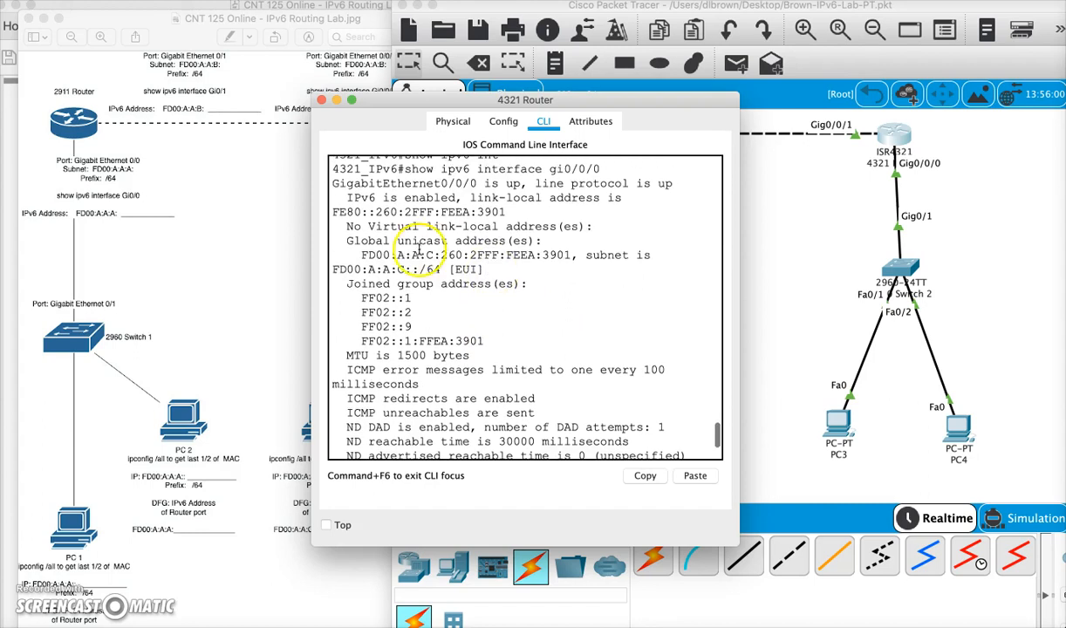
drag(360, 254, 540, 257)
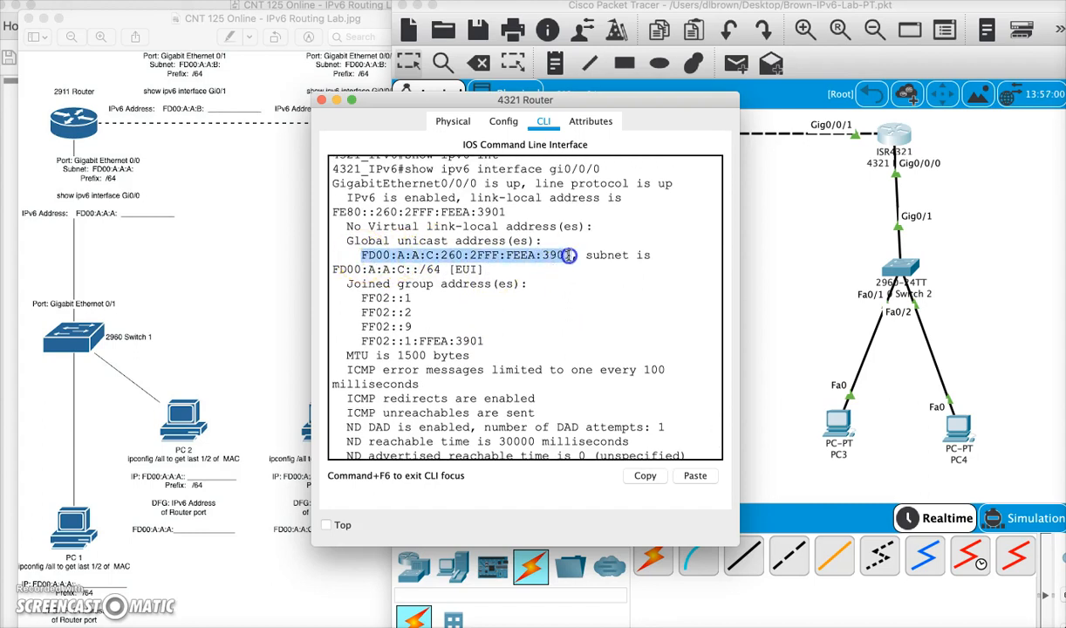
right_click(547, 255)
click(565, 264)
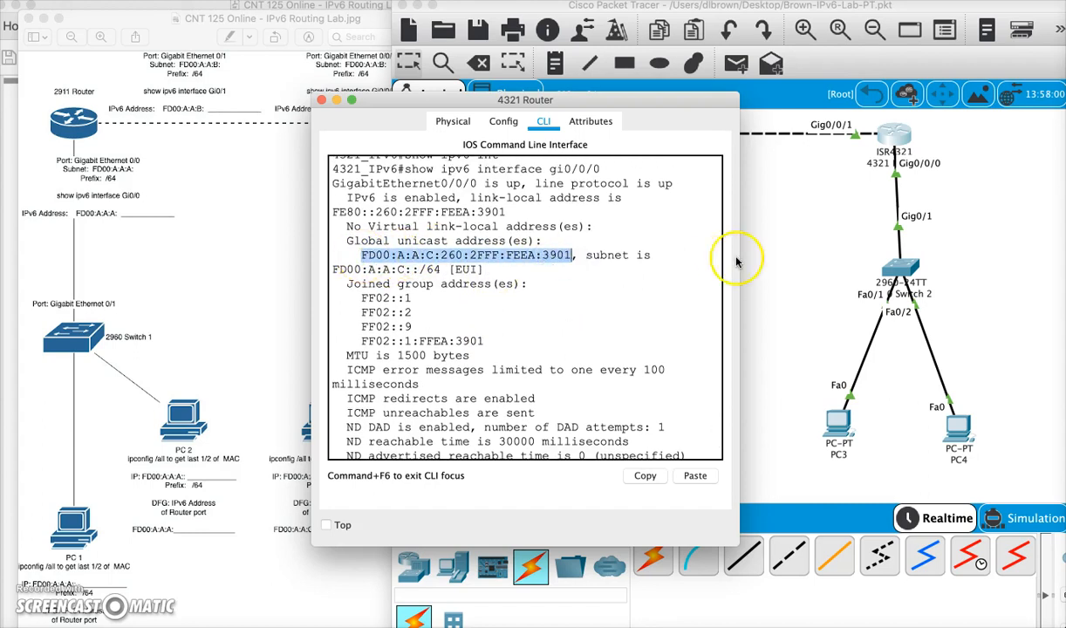
- Paste FD00:A:A:C:260:2FF:FEEA:3901 as PC3's IPv6 default gateway
click(809, 250)
click(837, 423)
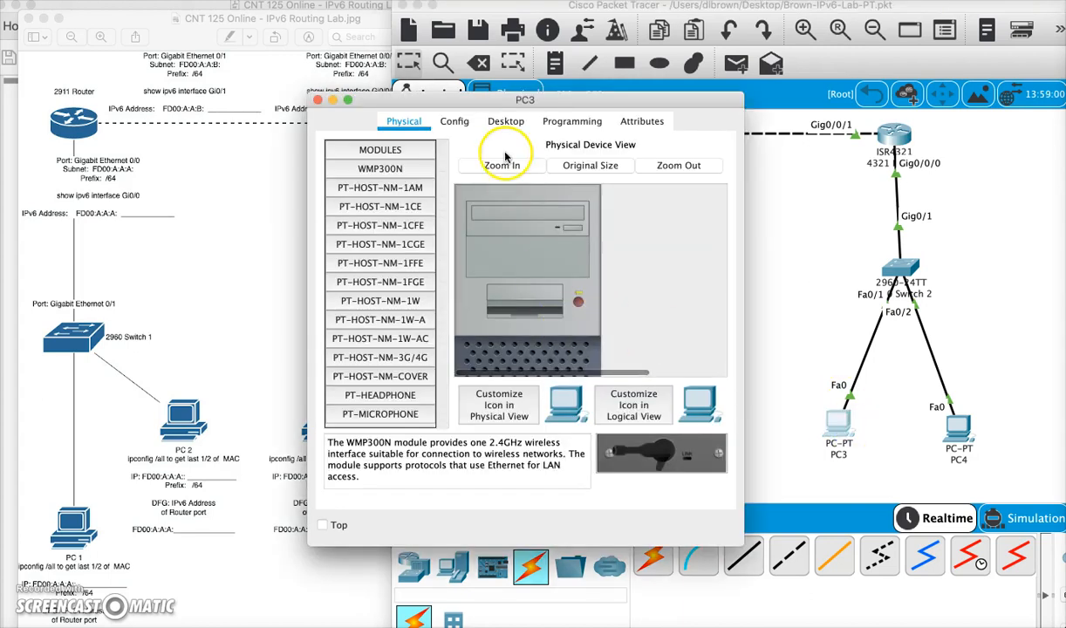
click(453, 127)
click(497, 122)
click(373, 205)
click(466, 442)
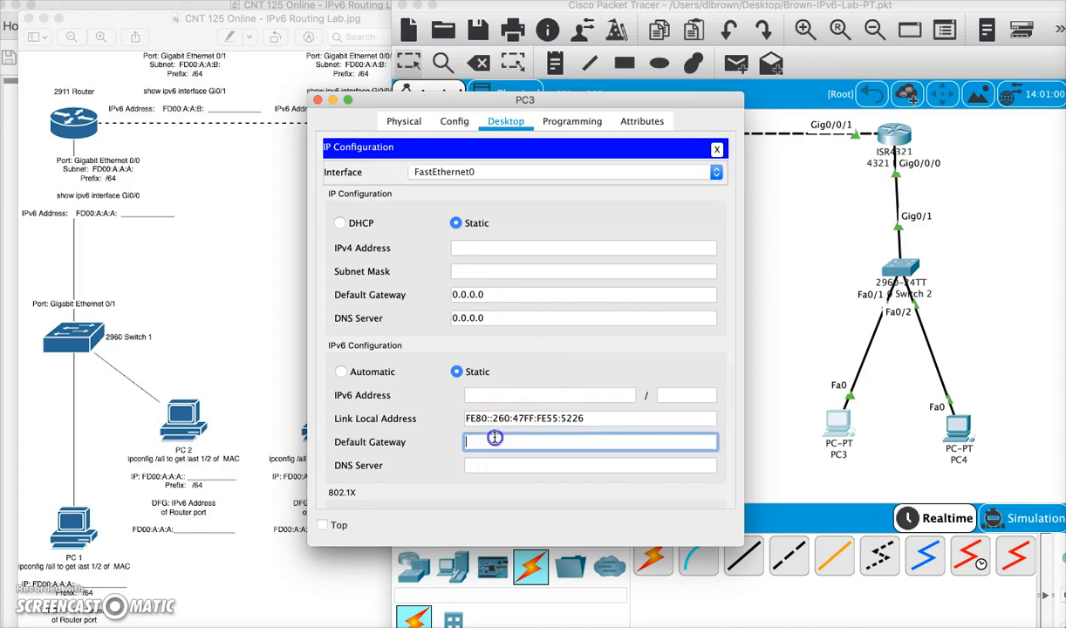
right_click(491, 442)
click(517, 512)
click(615, 394)
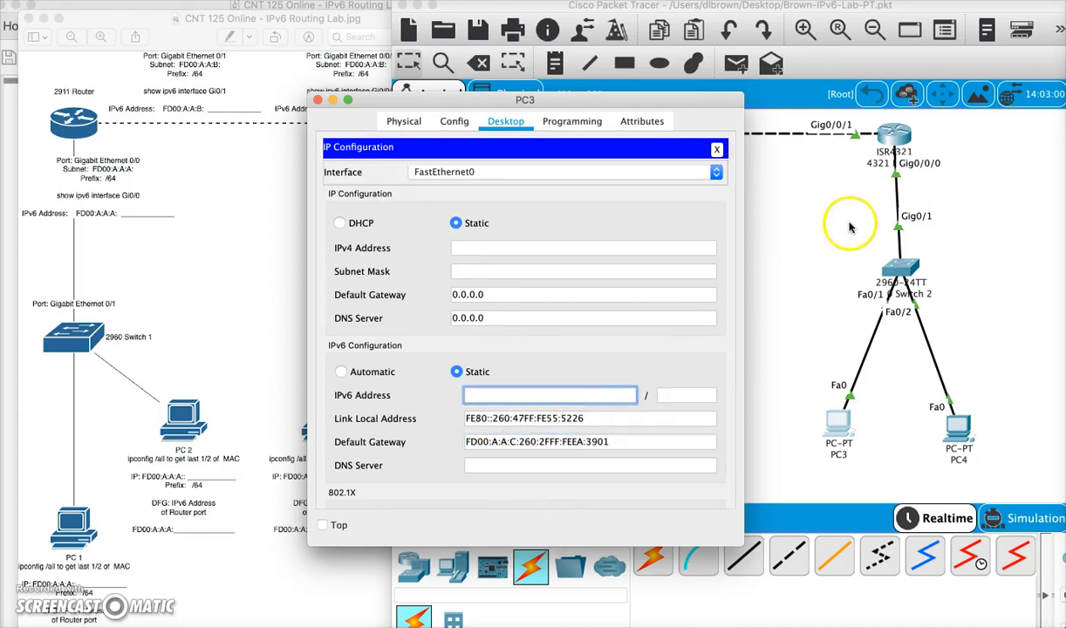
click(709, 147)
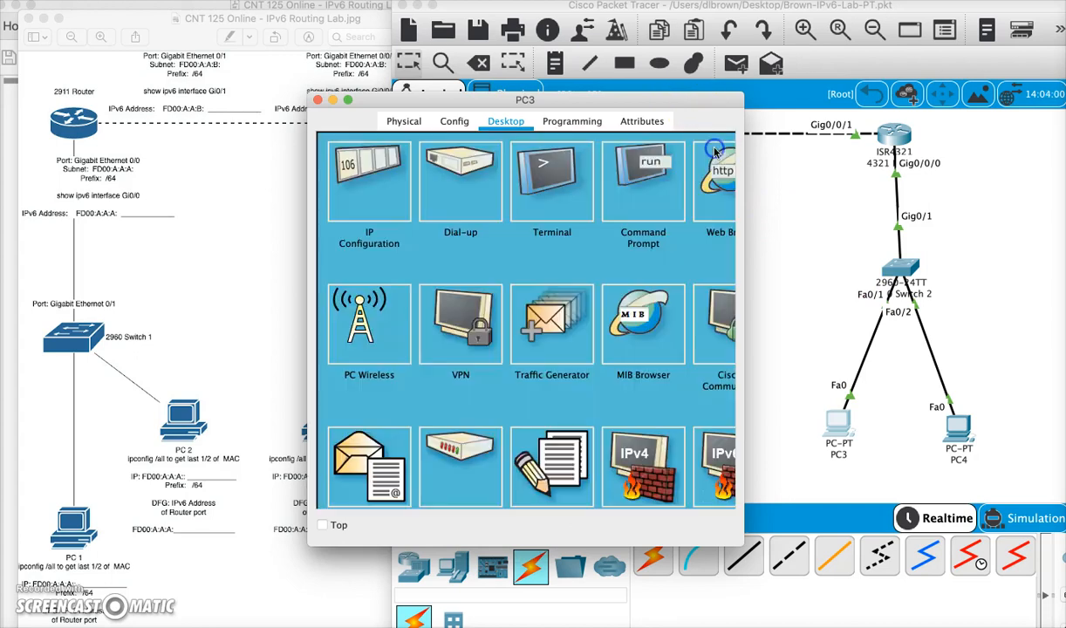
- Run ipconfig /all in PC3's command prompt and copy the last half of its MAC address, 55.5226
click(635, 182)
text(ipconfig)
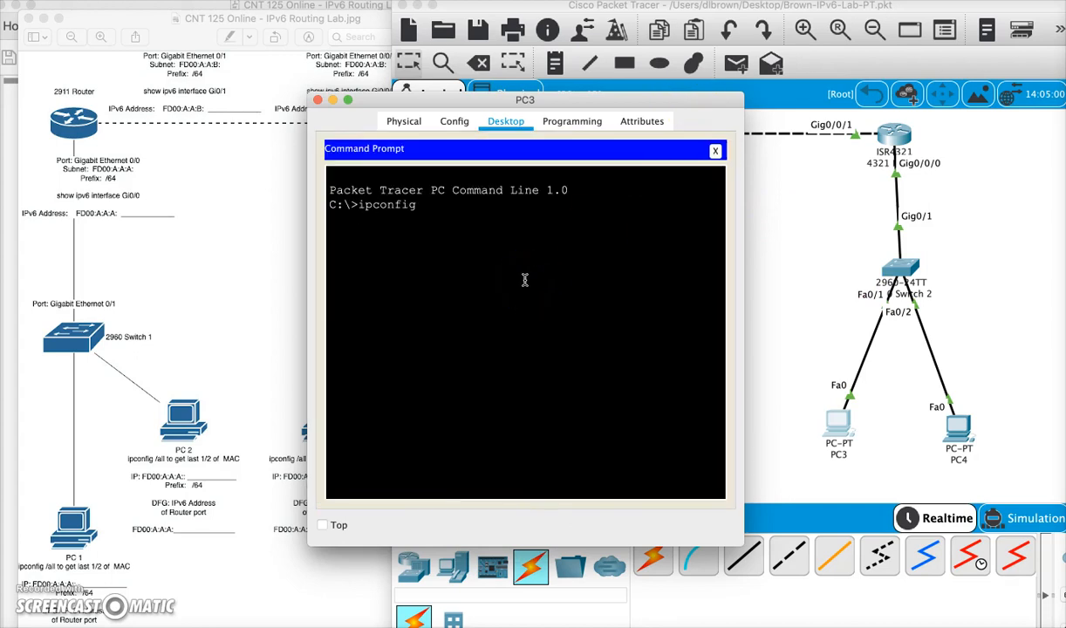
text( /all)
key(Return)
click(554, 278)
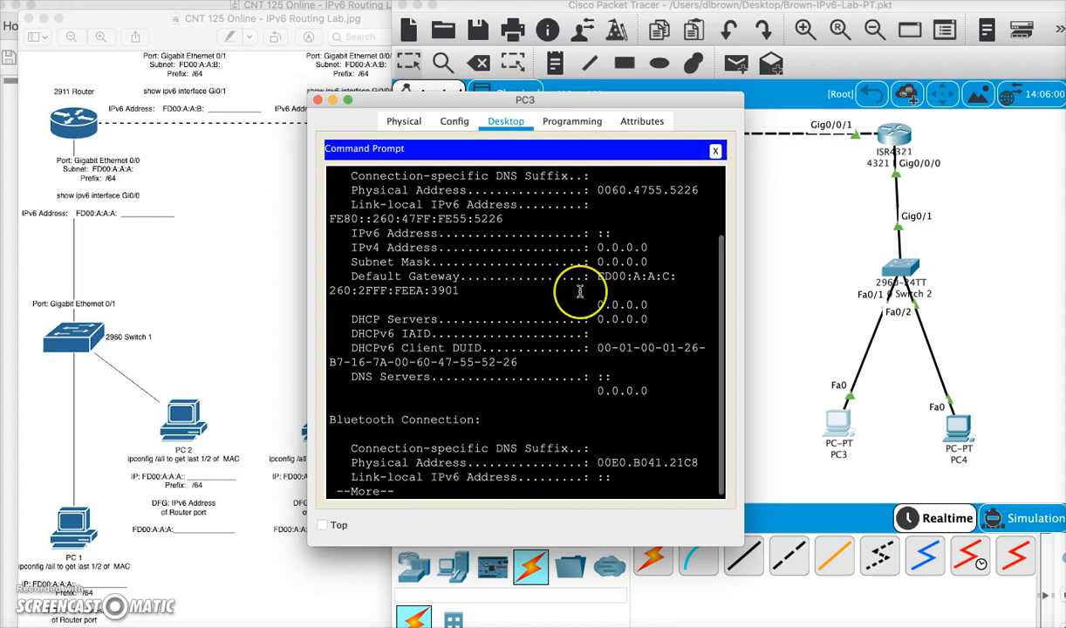
key(space)
click(602, 263)
scroll(627, 279, up, 5)
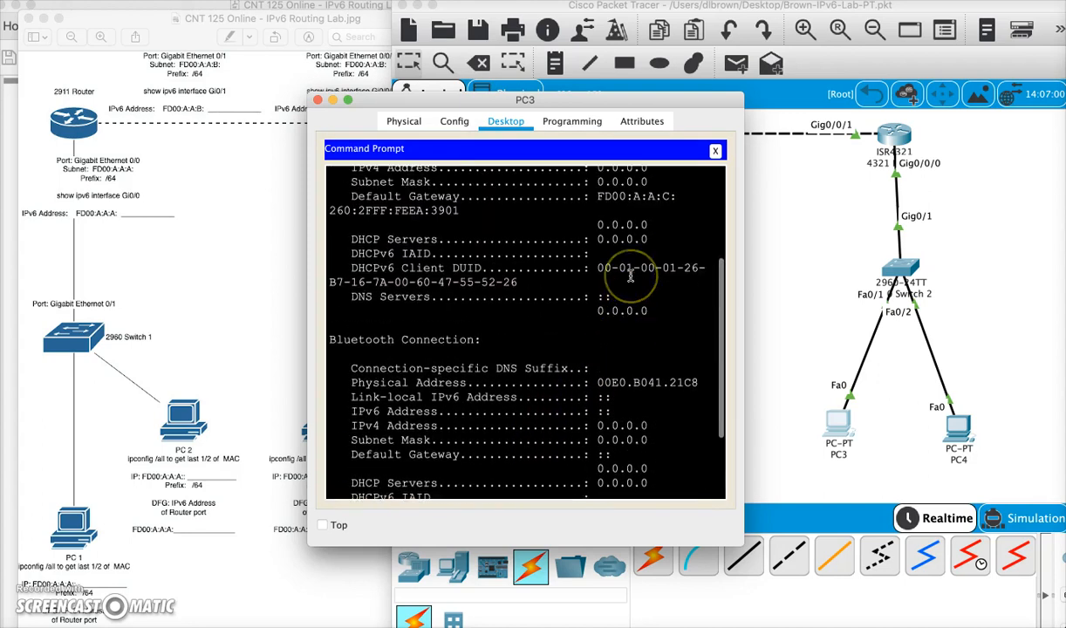
scroll(629, 274, up, 3)
drag(696, 262, 661, 261)
right_click(650, 264)
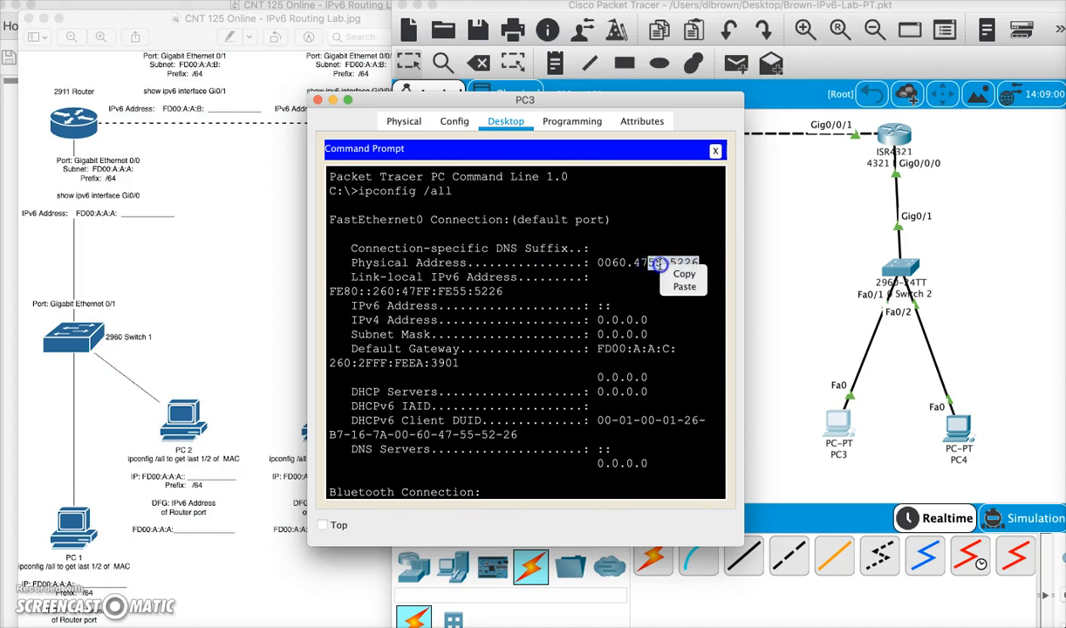
click(682, 270)
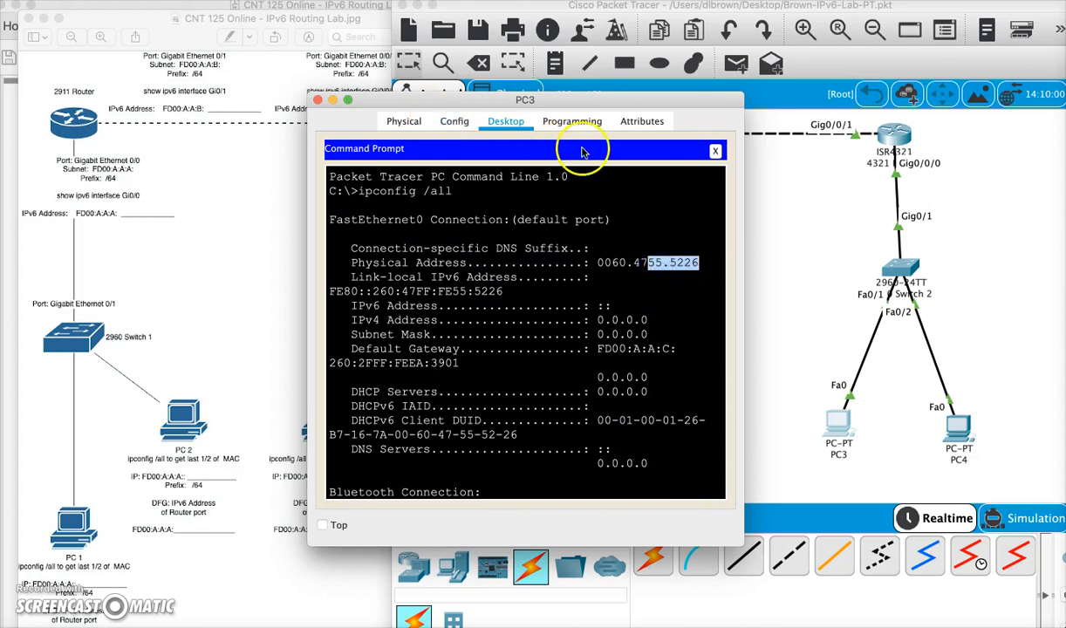
- Set PC3's static IPv6 address to fd00:a:a:c::55:52:26 with prefix length 64
click(715, 150)
click(345, 175)
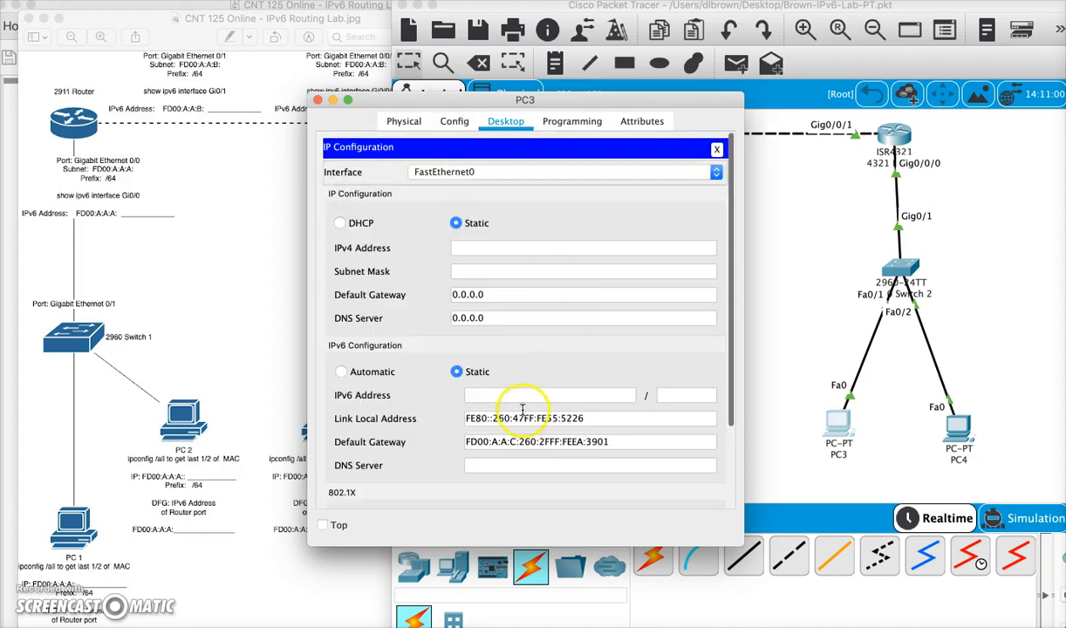
click(511, 394)
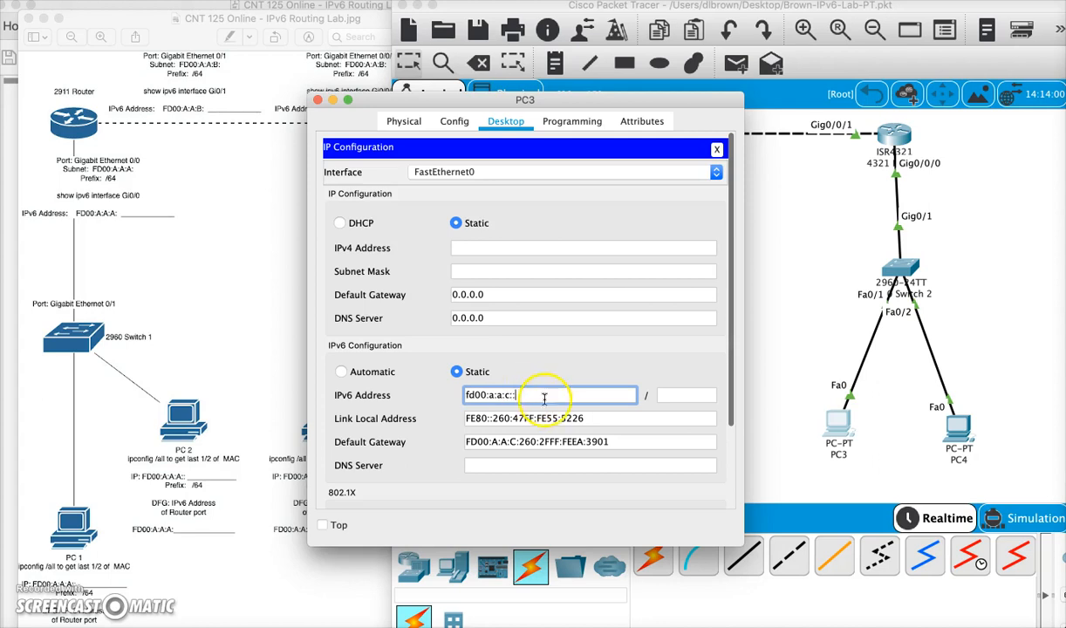
right_click(546, 394)
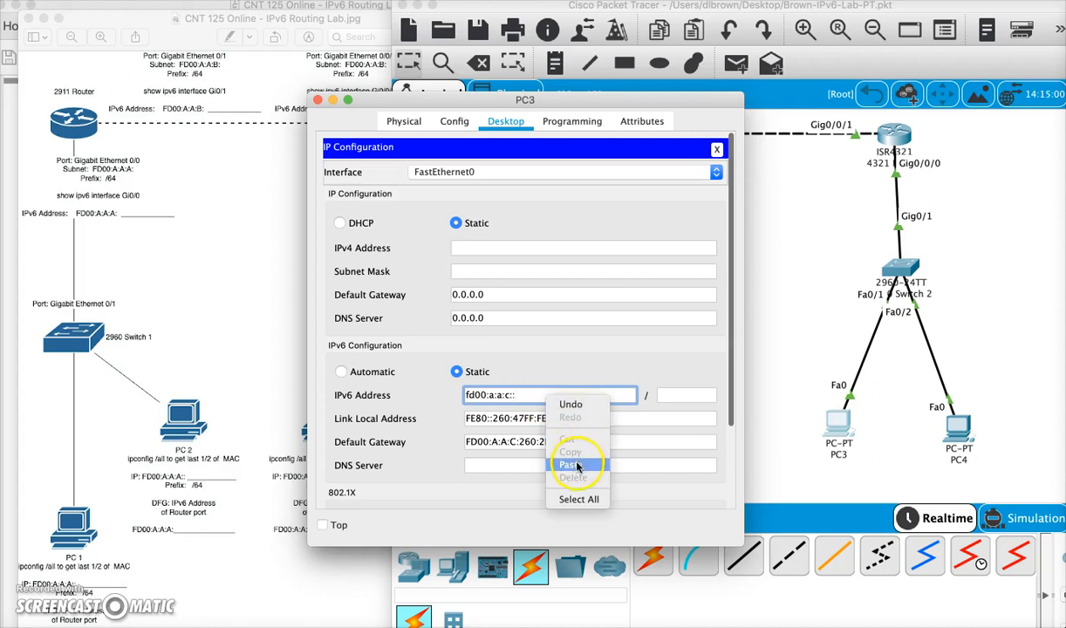
click(572, 465)
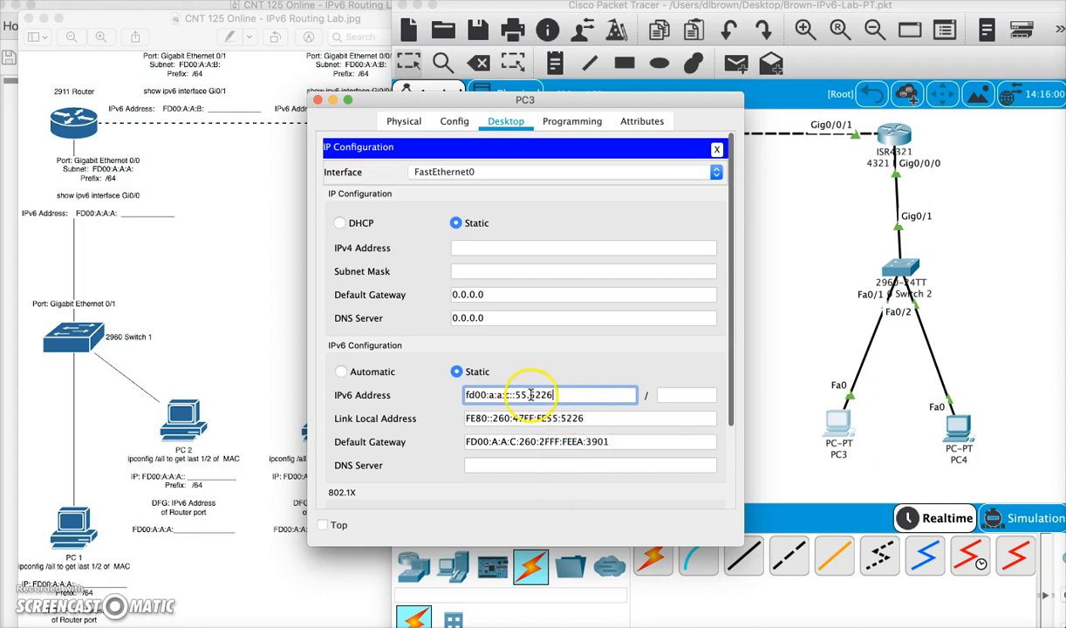
key(BackSpace)
click(697, 397)
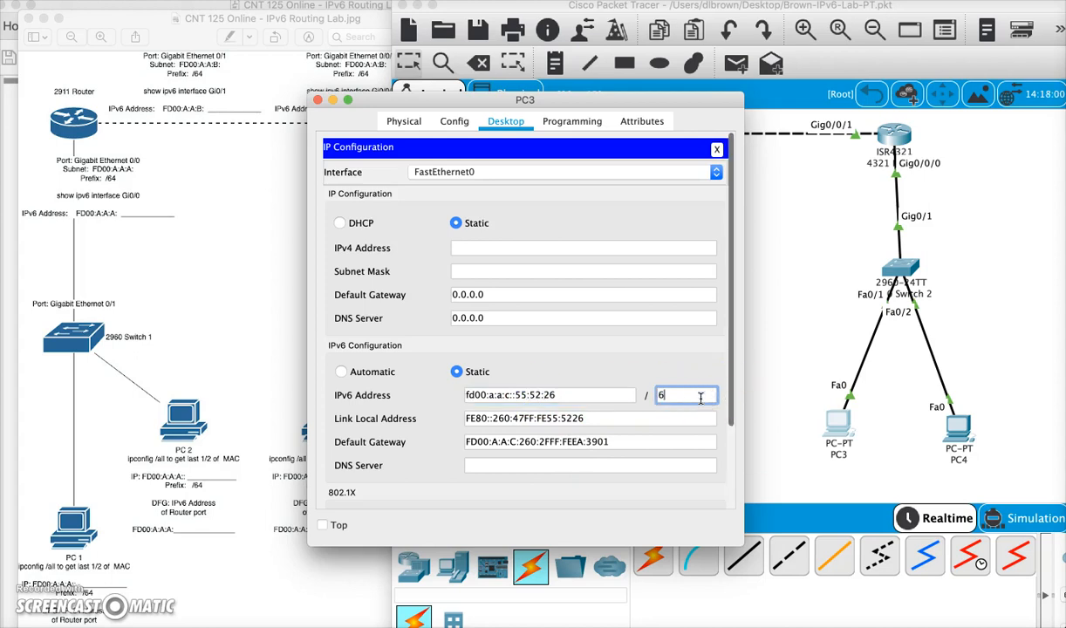
triple_click(638, 441)
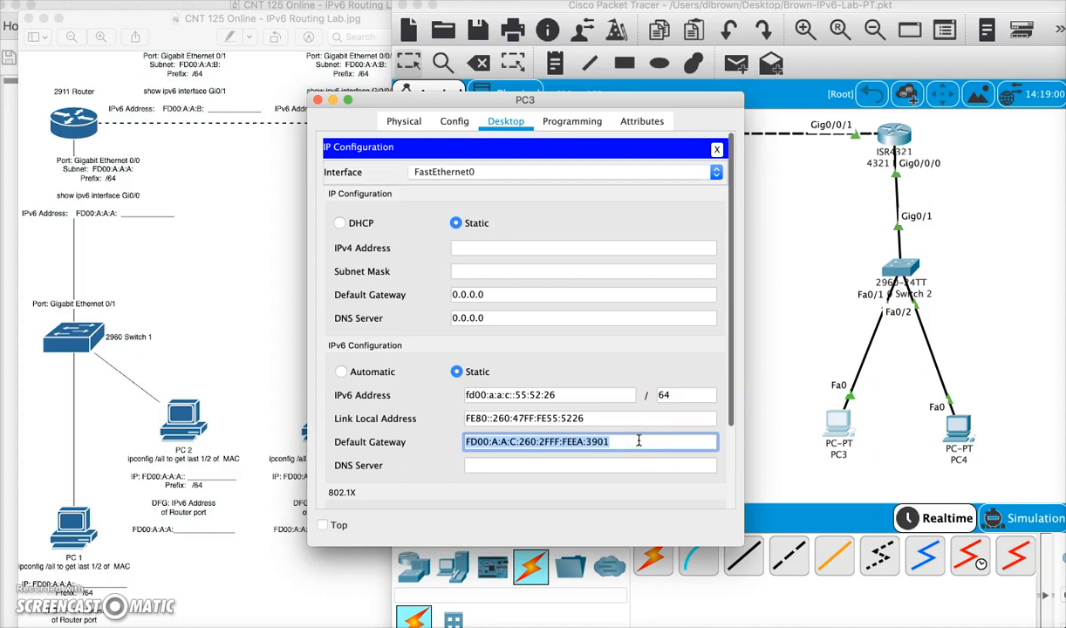
click(629, 465)
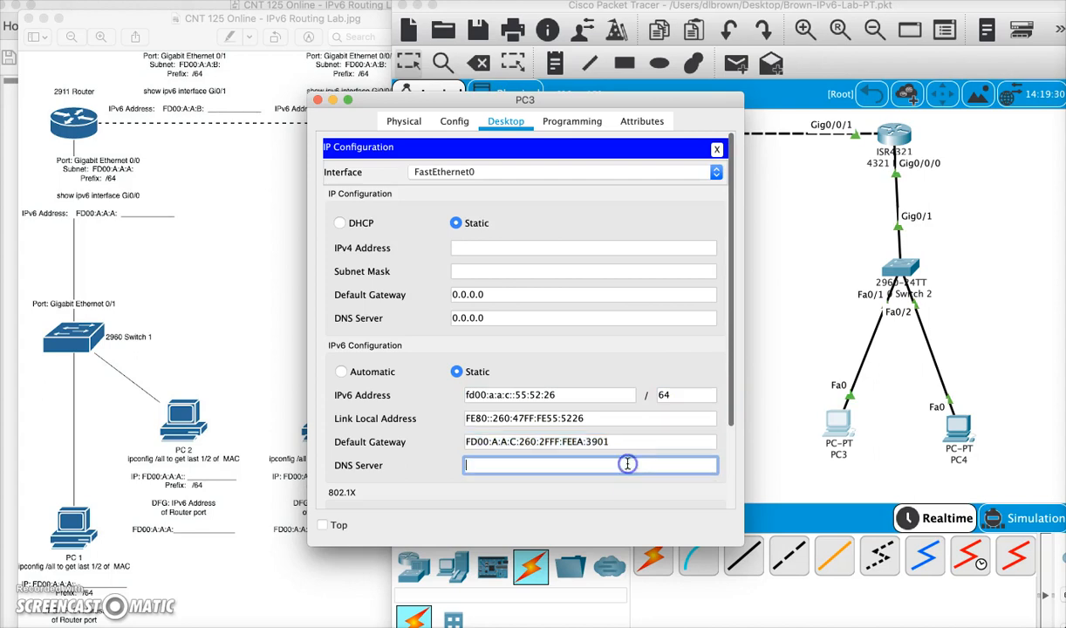
click(716, 150)
- Ping the gateway FD00:A:A:C:260:2FF:FEEA:3901 from PC3's command prompt
click(641, 183)
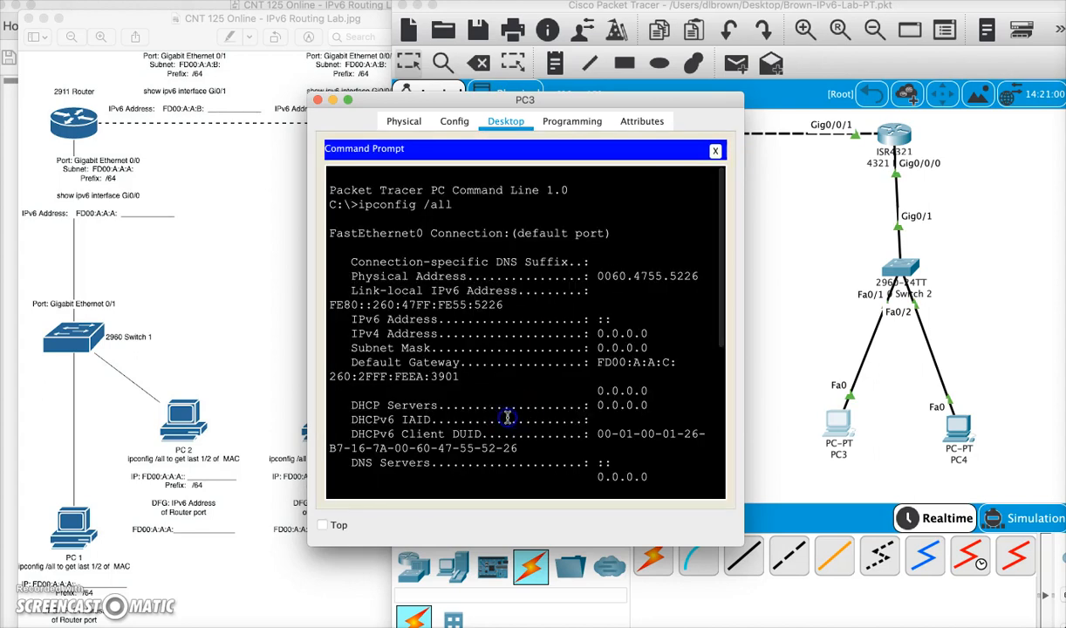
key(Return)
key(Return)
key(Return)
text(ping)
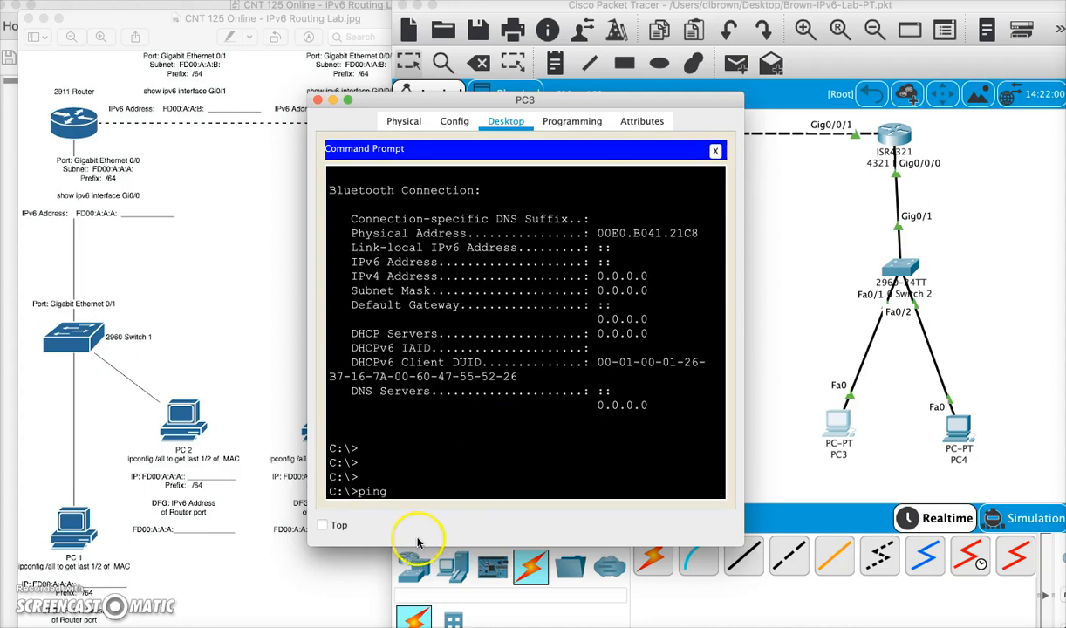
right_click(414, 494)
click(440, 516)
key(Return)
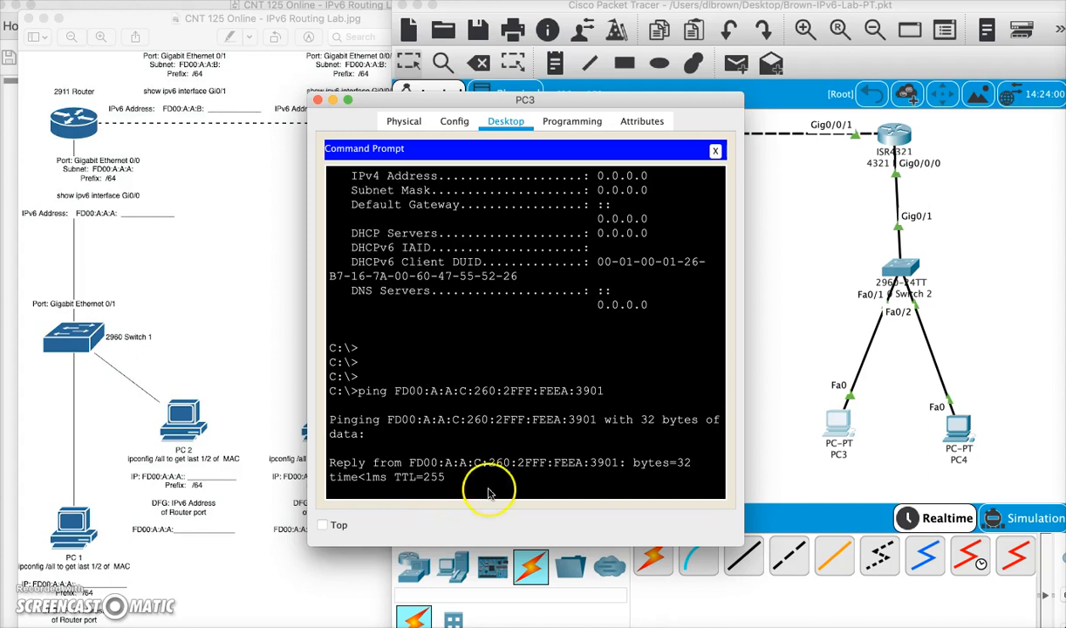
- Open PC4's IP configuration and paste FD00:A:A:C:260:2FF:FEEA:3901 as its IPv6 default gateway
click(317, 99)
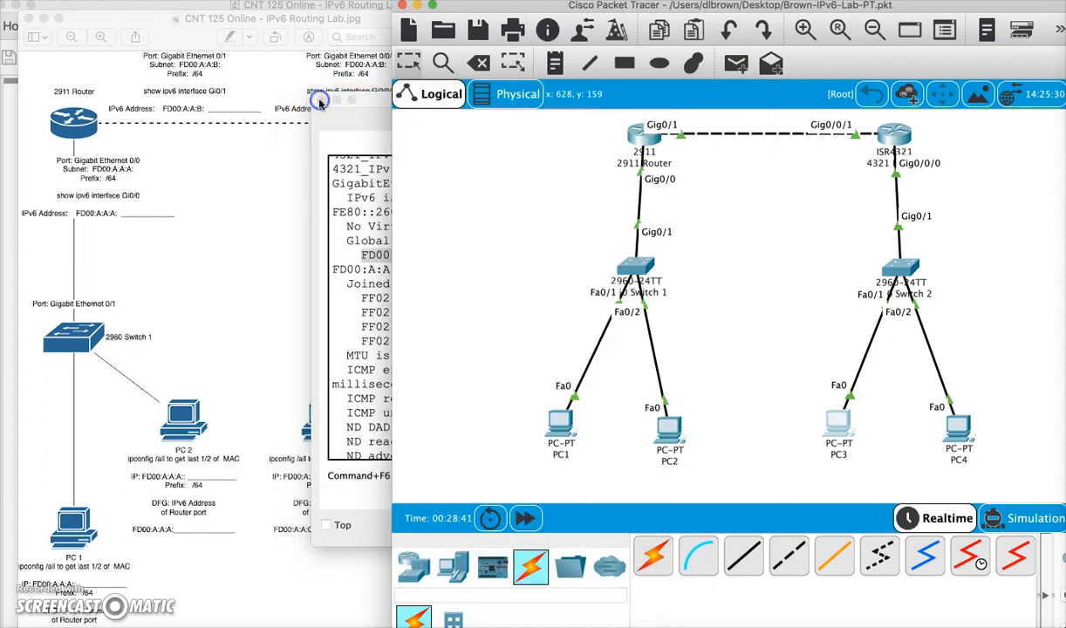
click(958, 423)
click(504, 122)
click(375, 193)
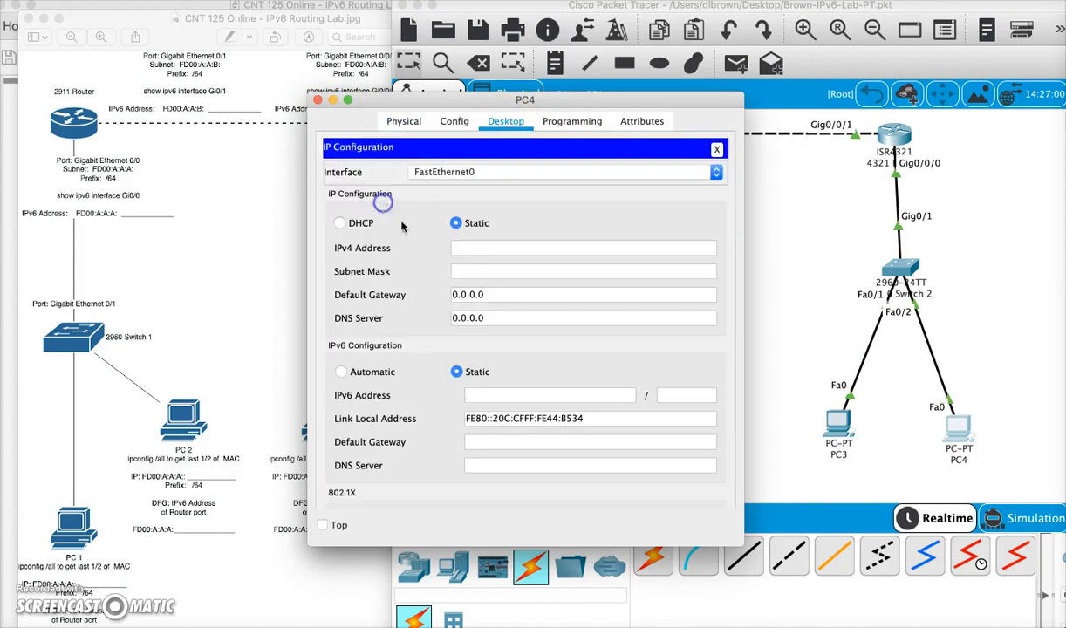
right_click(494, 441)
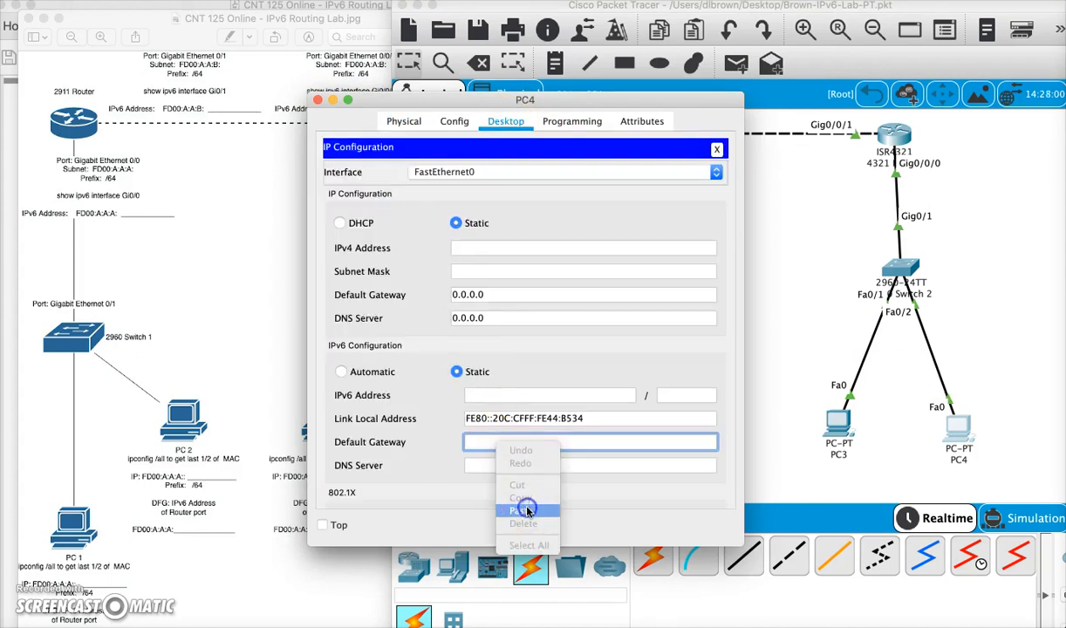
click(523, 509)
click(600, 394)
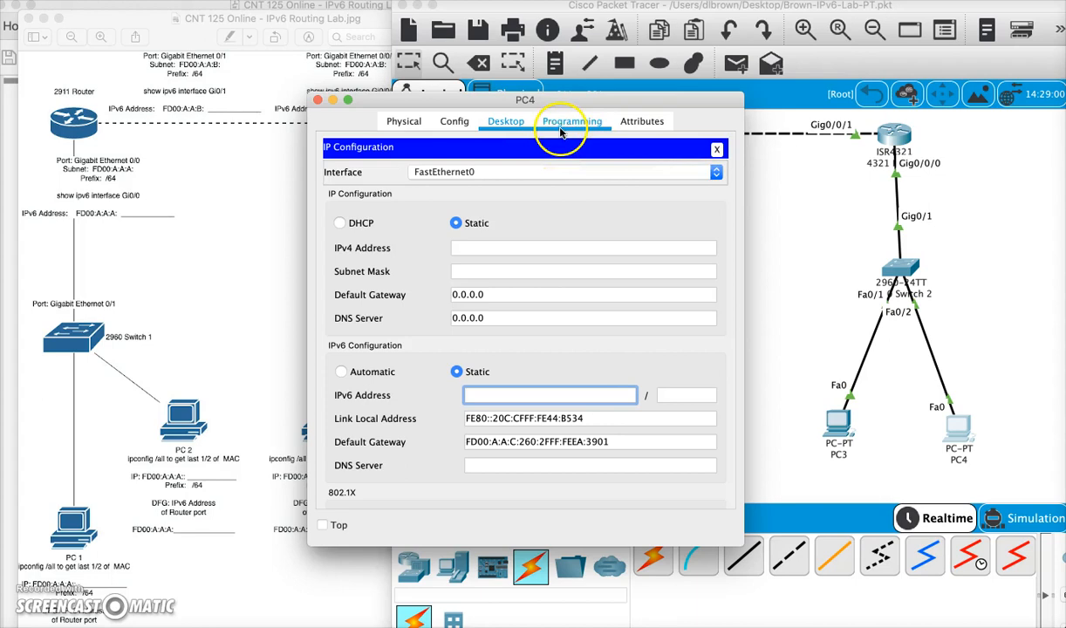
click(715, 149)
- Run ipconfig /all in PC4's command prompt and copy the last half of its MAC address, 44.B534
click(646, 193)
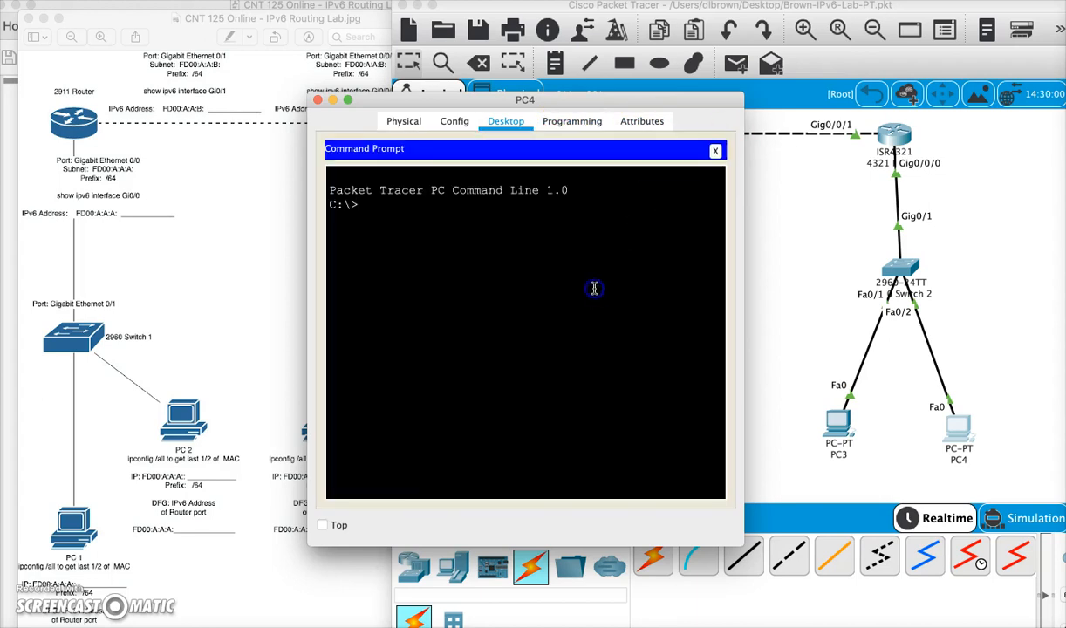
text(ipconfig /all)
key(Return)
key(space)
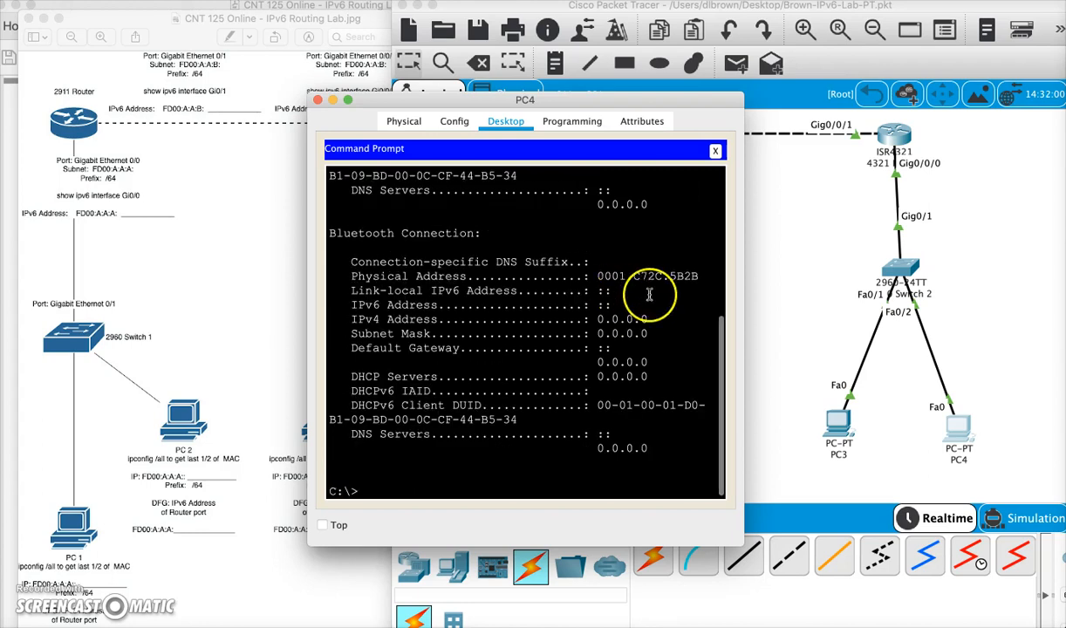
scroll(649, 295, up, 4)
scroll(649, 295, up, 2)
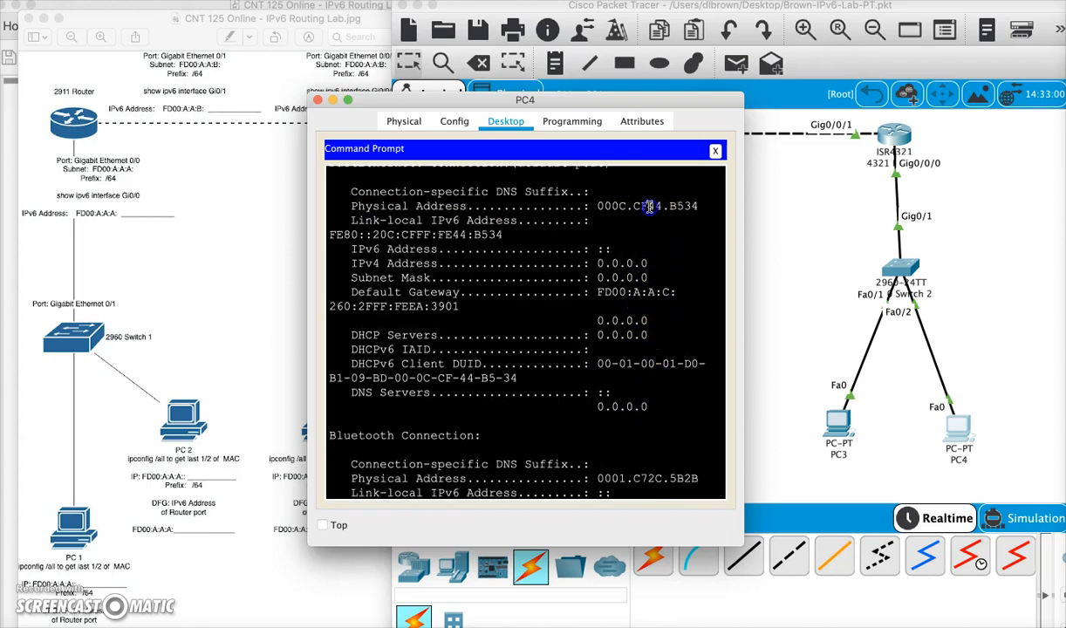
right_click(695, 206)
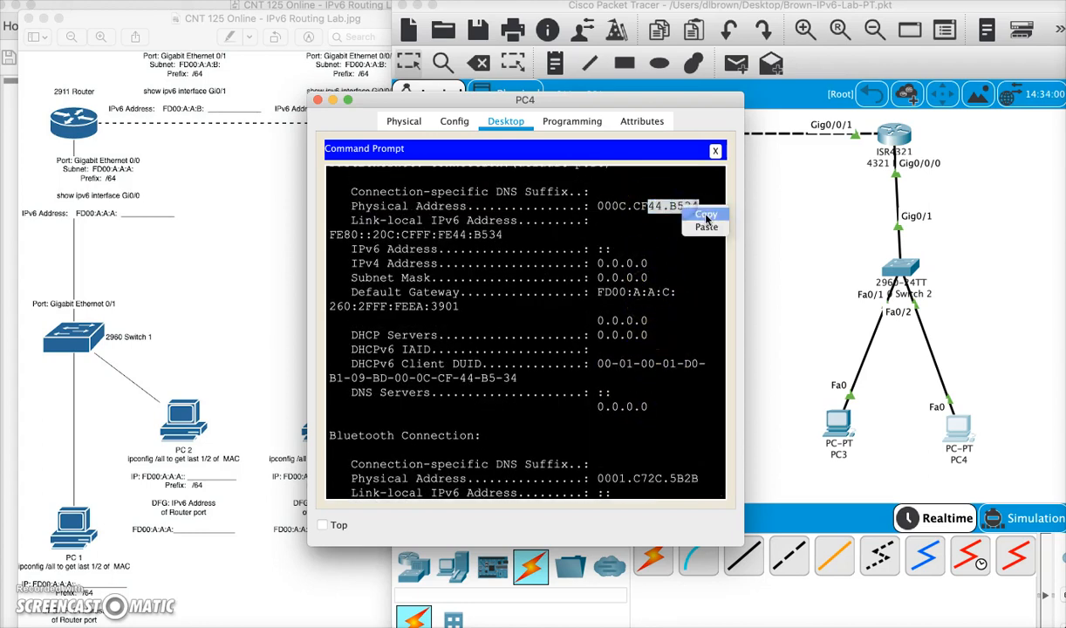
click(706, 212)
scroll(630, 236, up, 2)
scroll(630, 236, up, 1)
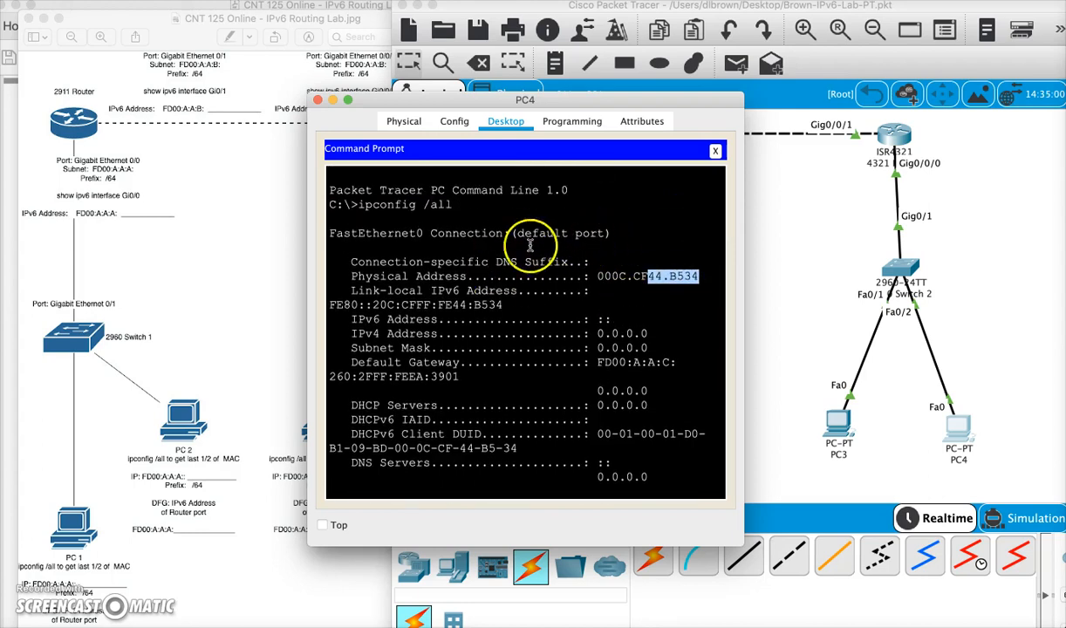
click(715, 150)
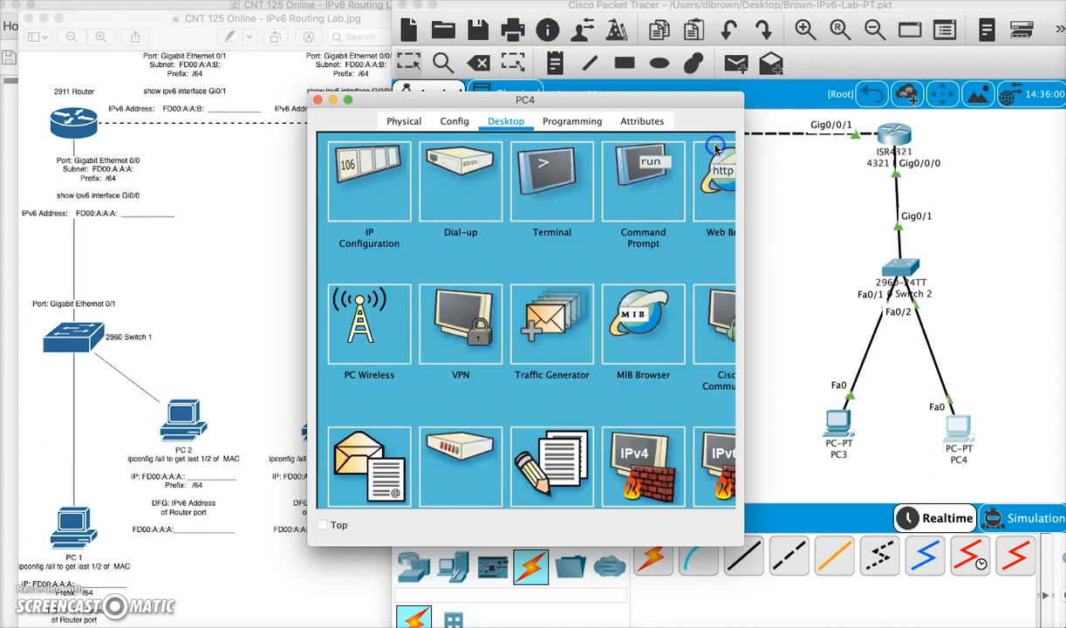
- Set PC4's static IPv6 address to fd00:a:a:c::44:B5:34 with prefix length 64
click(327, 187)
click(485, 394)
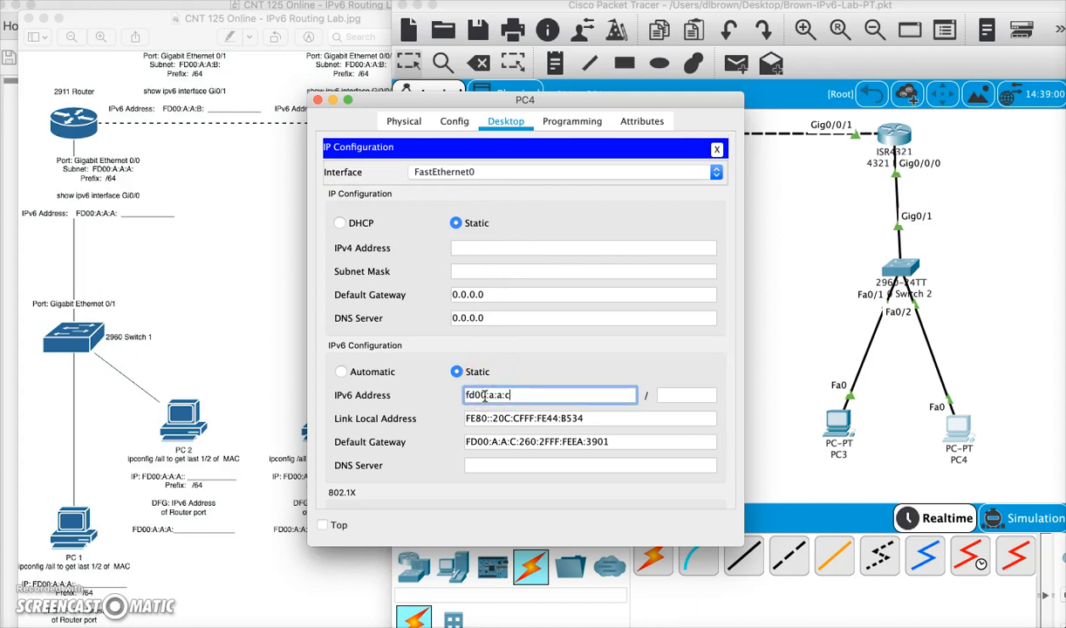
right_click(532, 397)
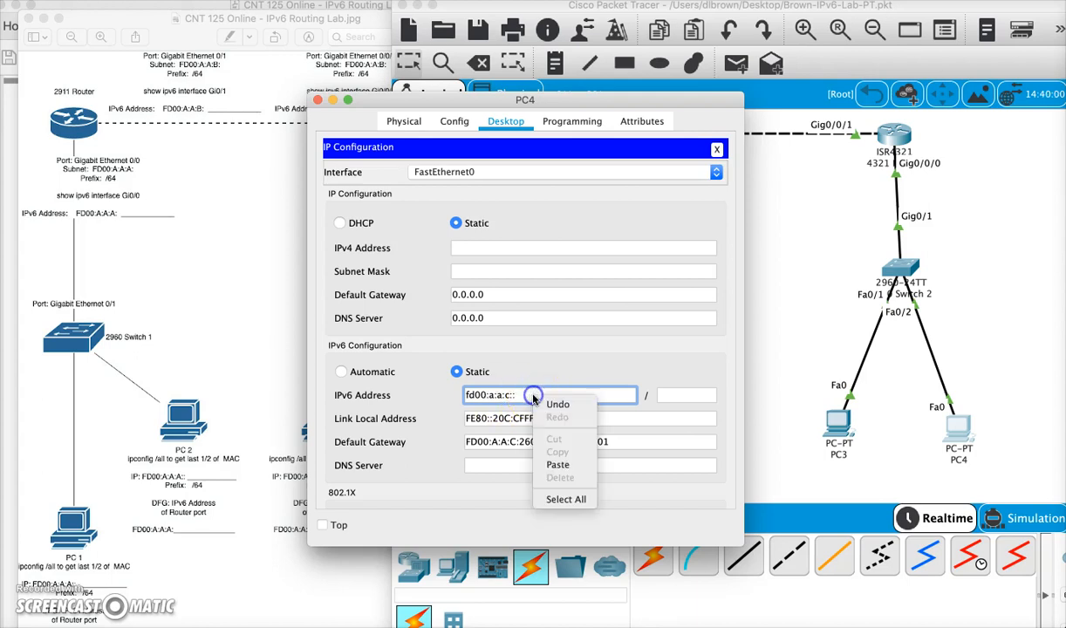
click(553, 466)
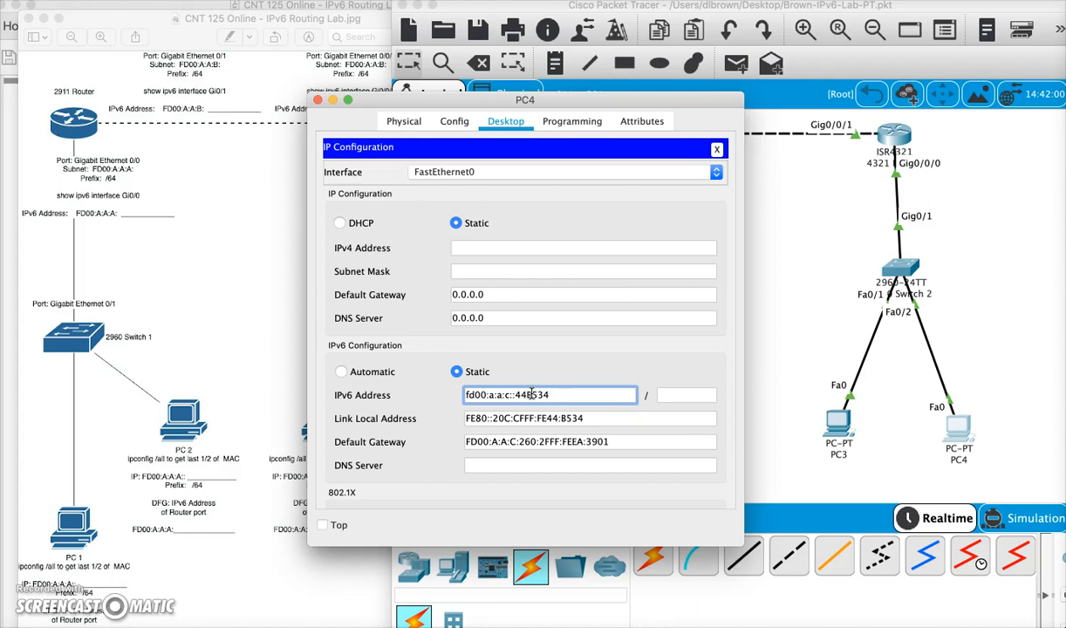
click(677, 396)
triple_click(608, 443)
key(super+c)
click(625, 466)
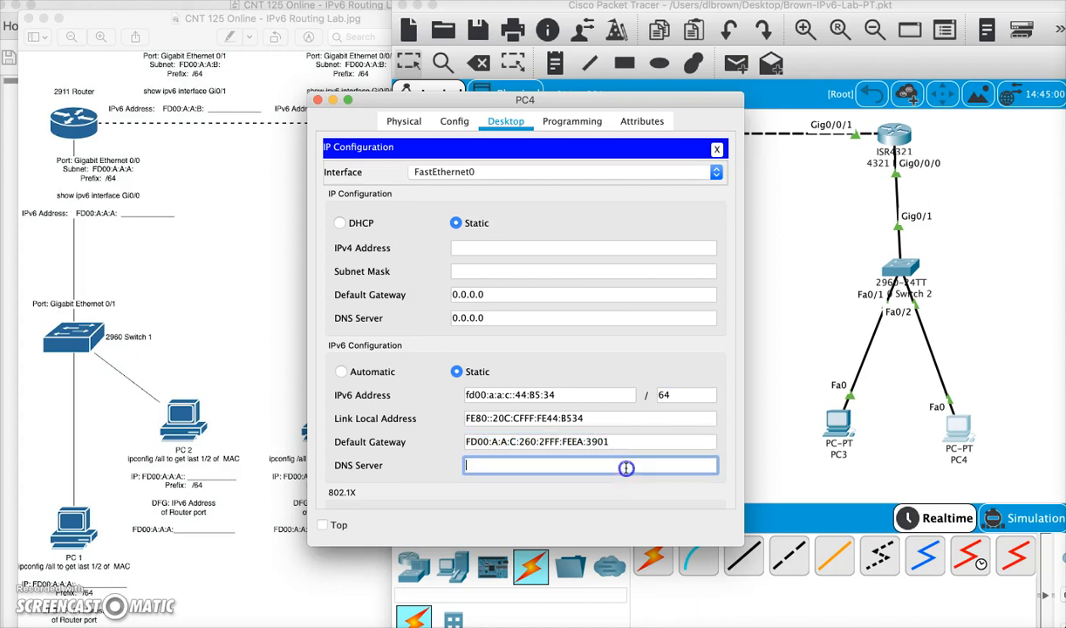
click(720, 154)
- Ping the gateway FD00:A:A:C:260:2FF:FEEA:3901 from PC4's command prompt and widen the window to read the results
click(671, 202)
key(Return)
key(Return)
text(ping)
right_click(442, 489)
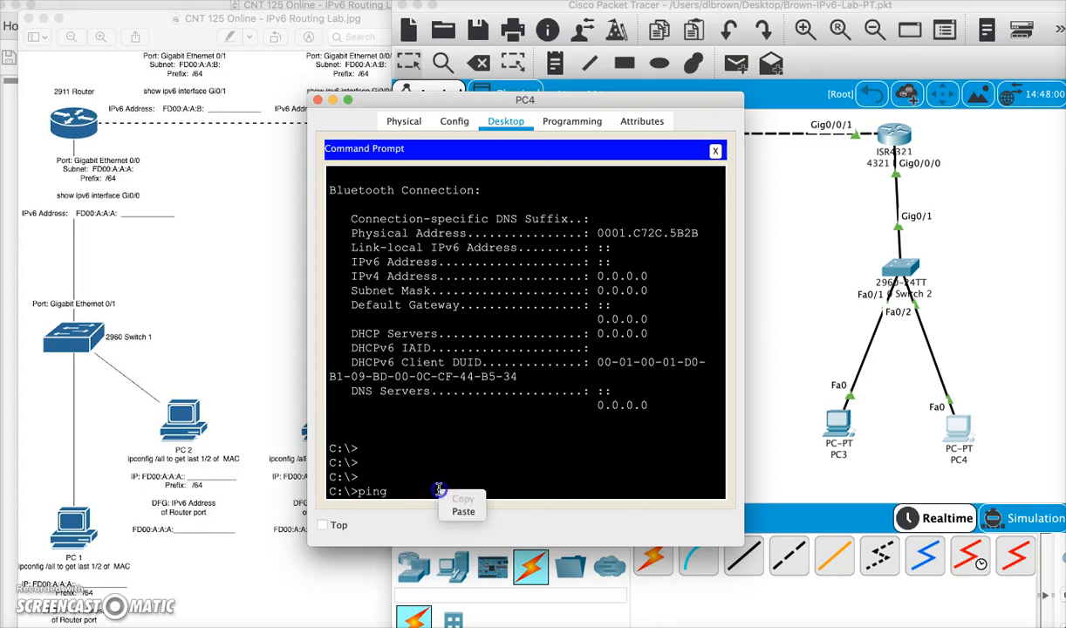
click(461, 508)
key(Return)
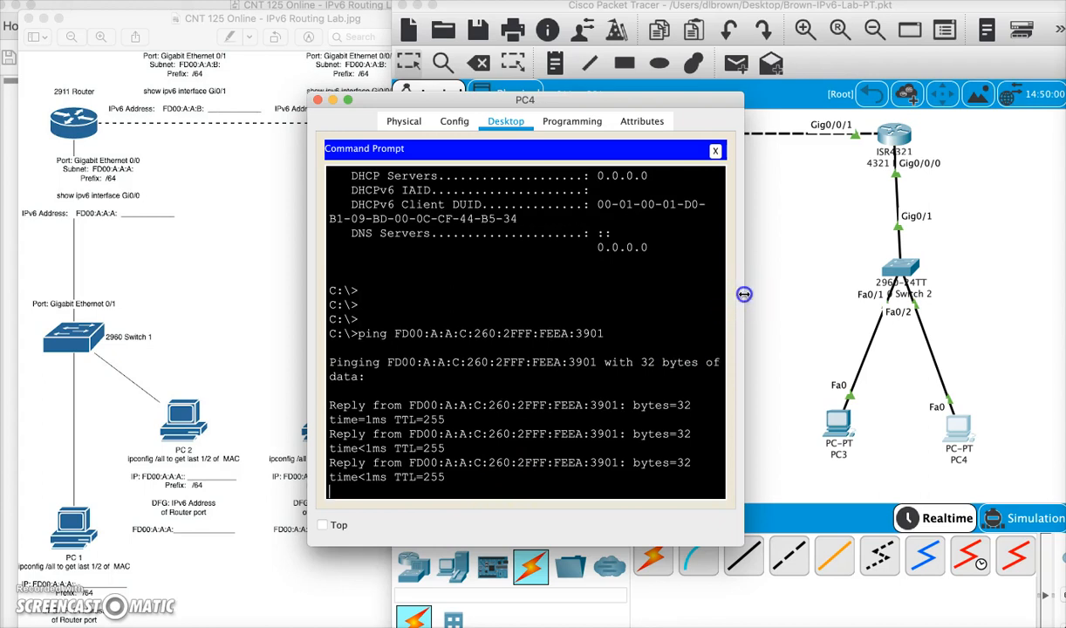
drag(741, 299, 862, 300)
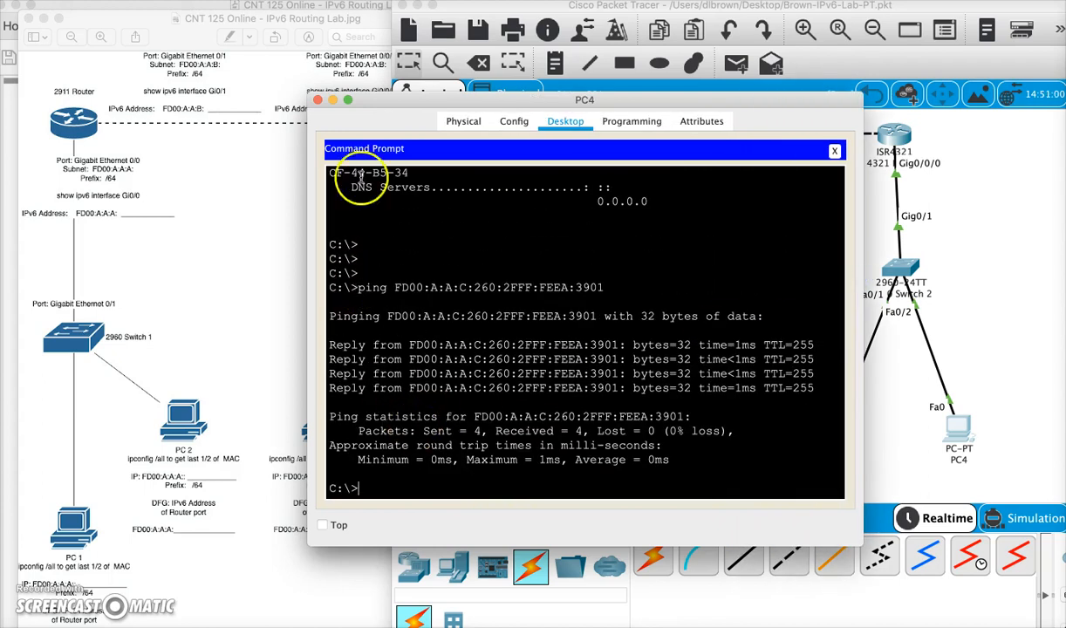
- Close PC4 and review the lab PDF's Part 4 workstation configuration and verification instructions
click(317, 100)
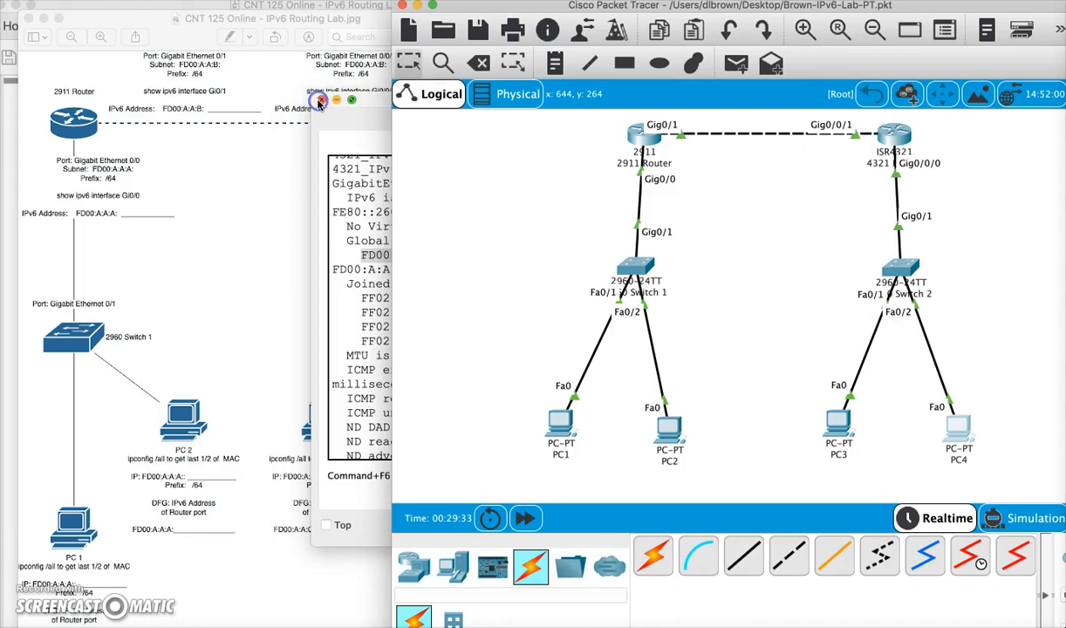
click(12, 337)
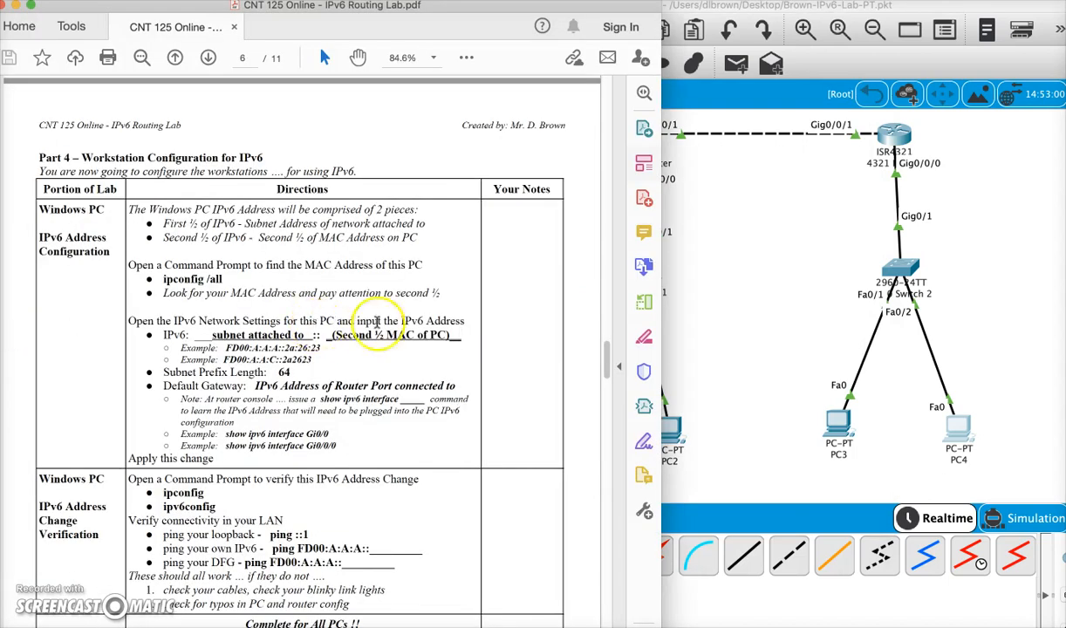
scroll(427, 327, down, 1)
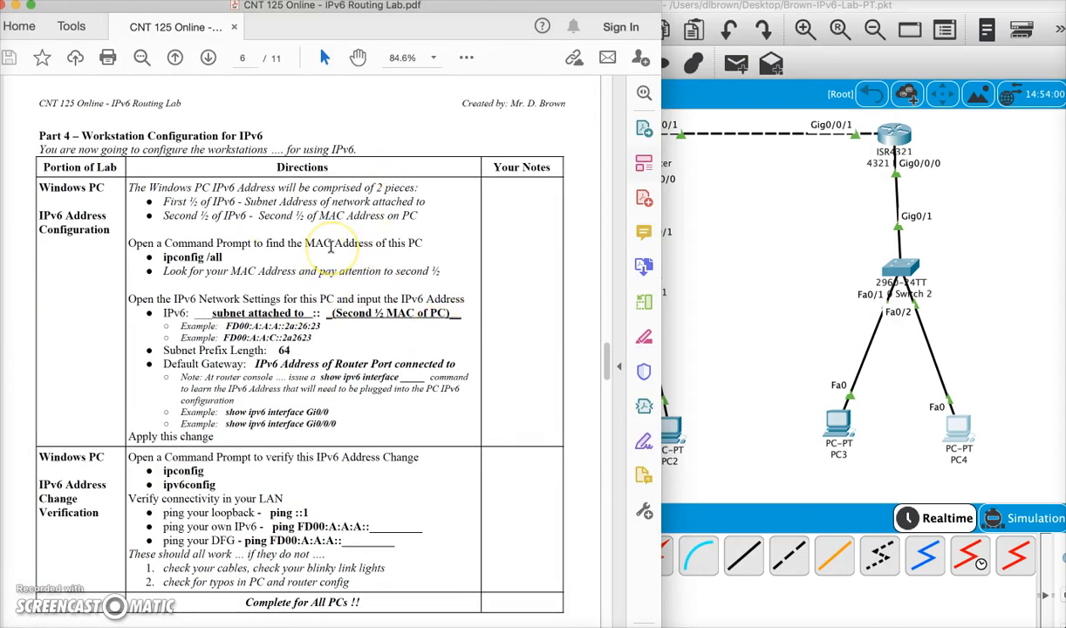
- Scroll the lab PDF to the IPv6 address change verification instructions and select the ping command lines
scroll(305, 310, down, 4)
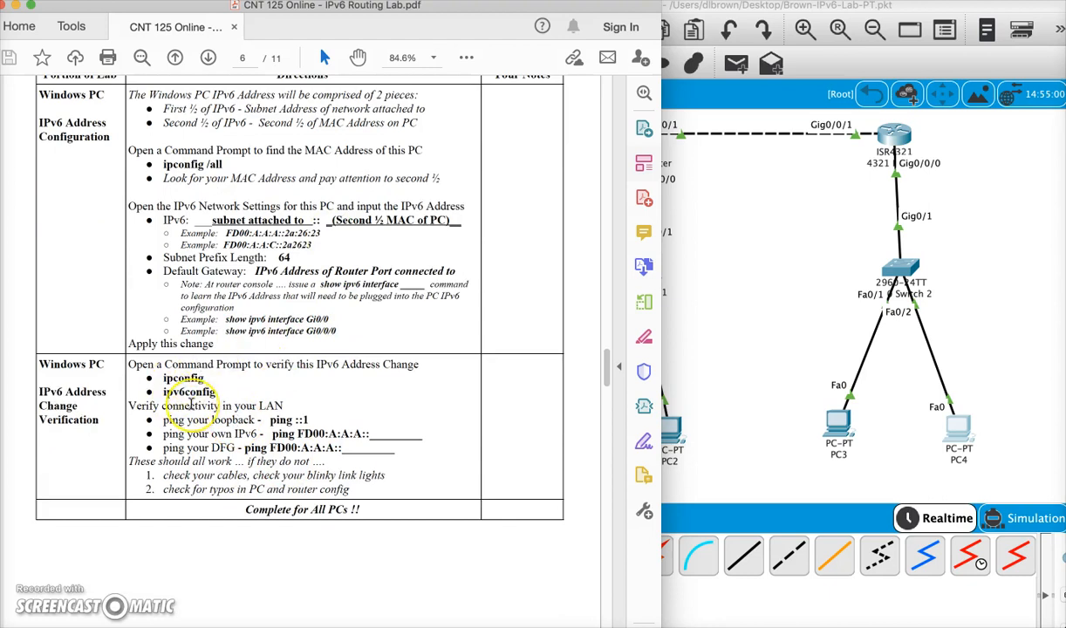
scroll(190, 403, down, 5)
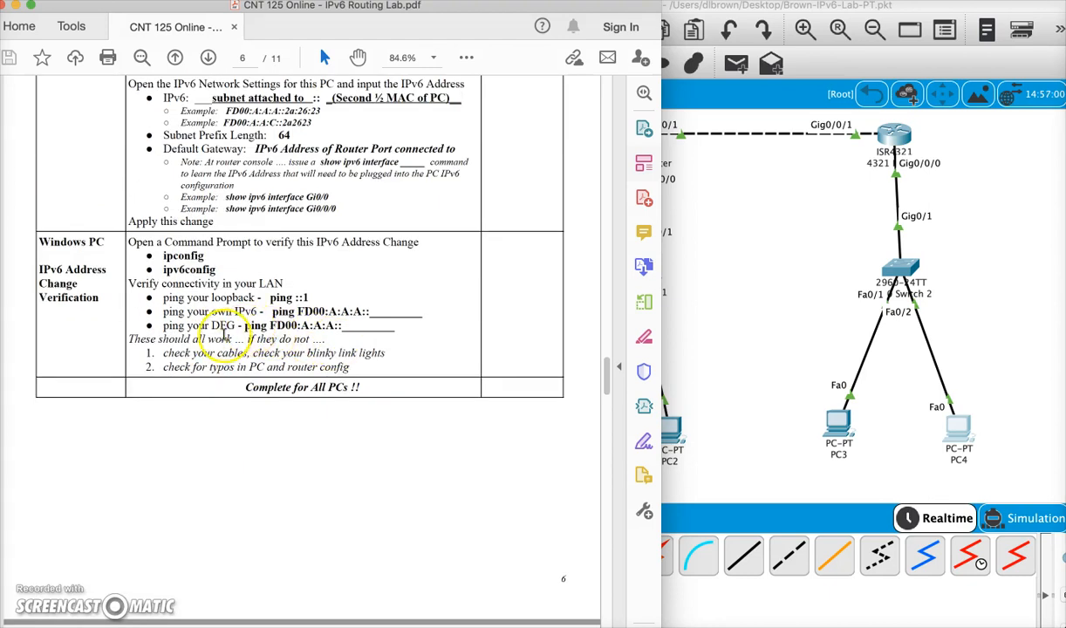
drag(148, 326, 398, 339)
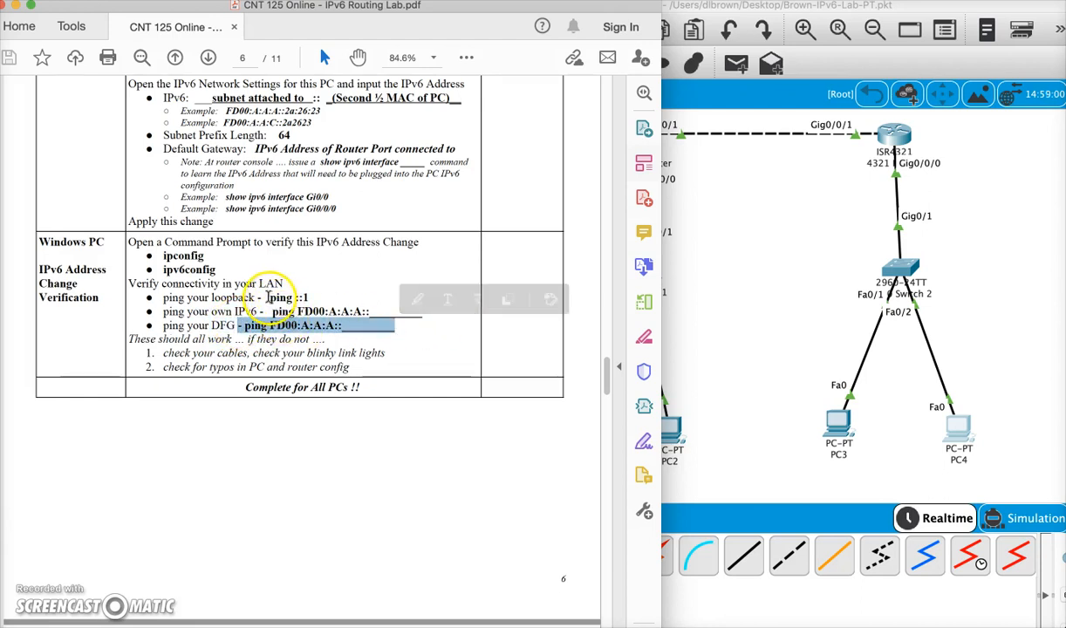
drag(270, 299, 325, 298)
- Open PC3's command prompt and ping the loopback address ::1
click(700, 375)
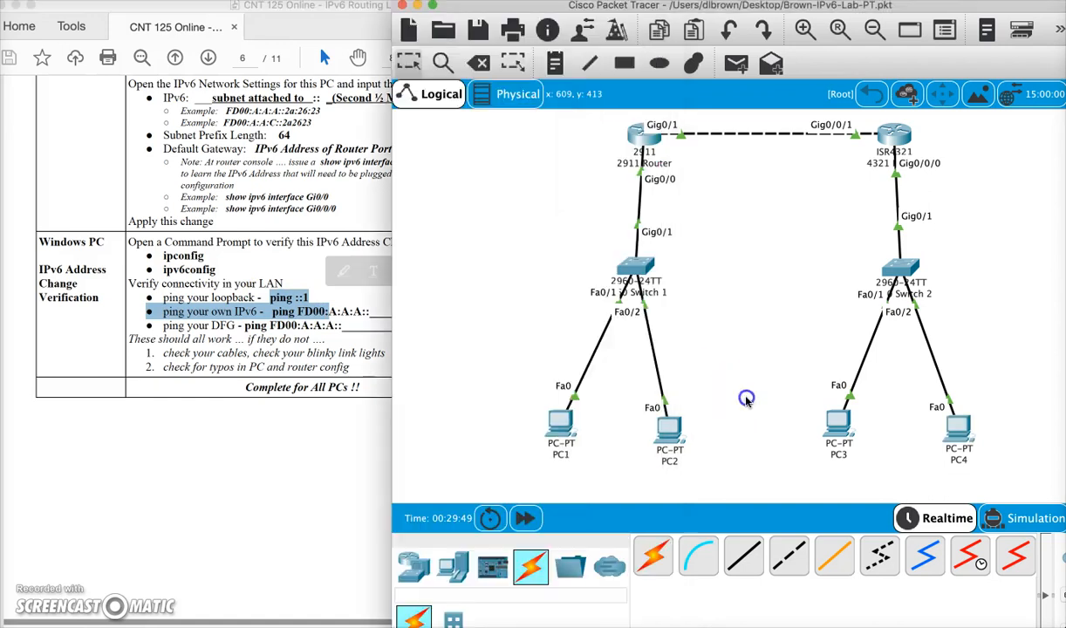
click(834, 425)
click(647, 188)
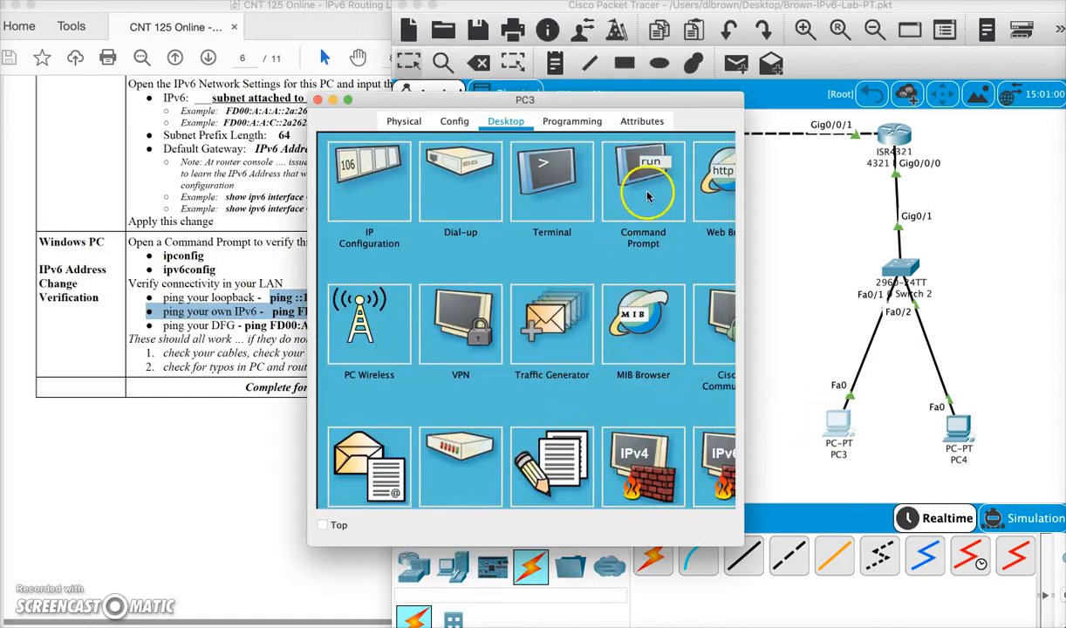
text(ping ::1)
key(Return)
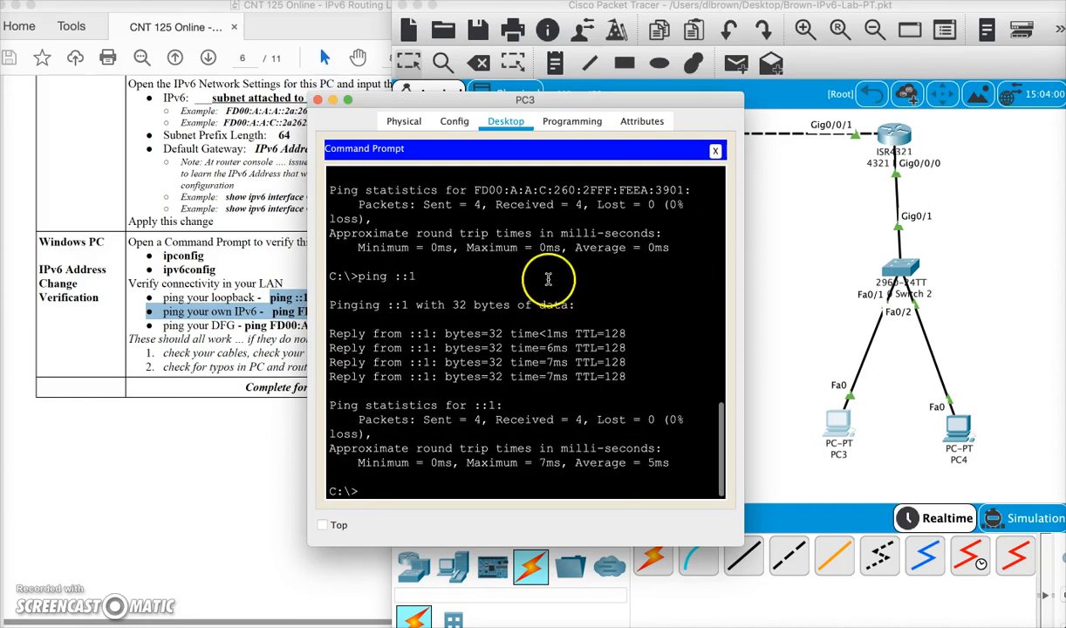
- Check the default gateway ping instruction in the PDF, then run ipv6config in PC3's command prompt
click(199, 334)
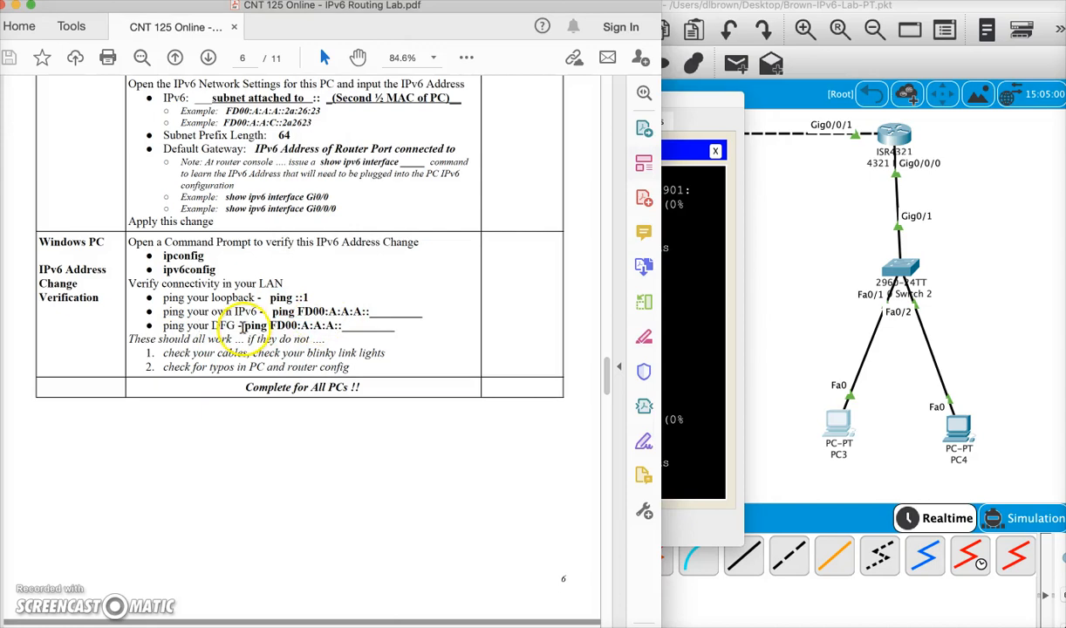
drag(244, 326, 146, 326)
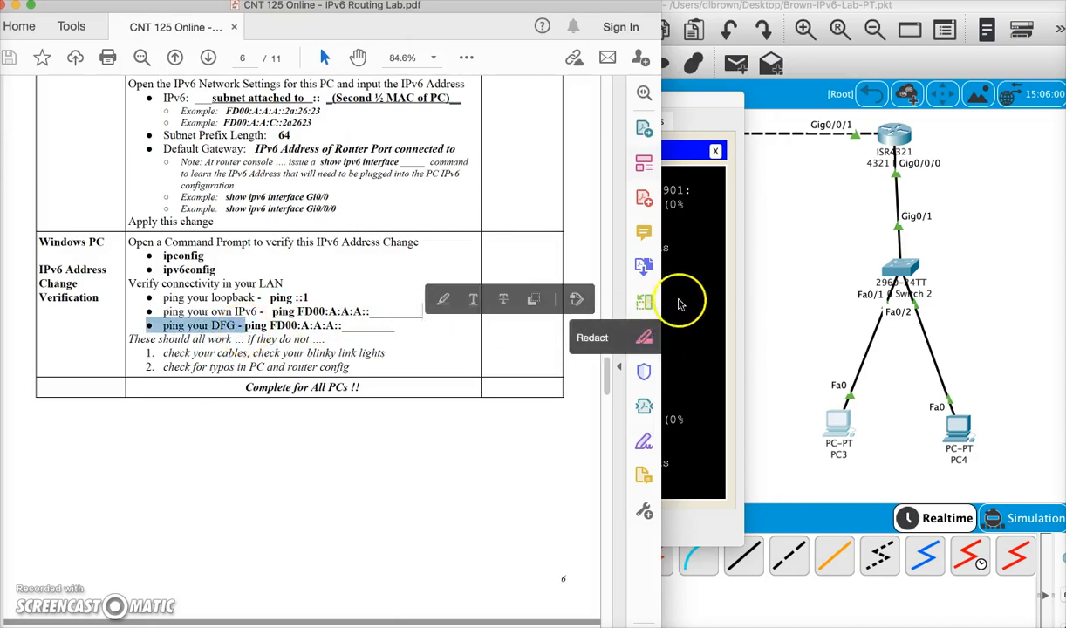
click(690, 285)
key(Return)
key(Return)
key(Return)
key(Return)
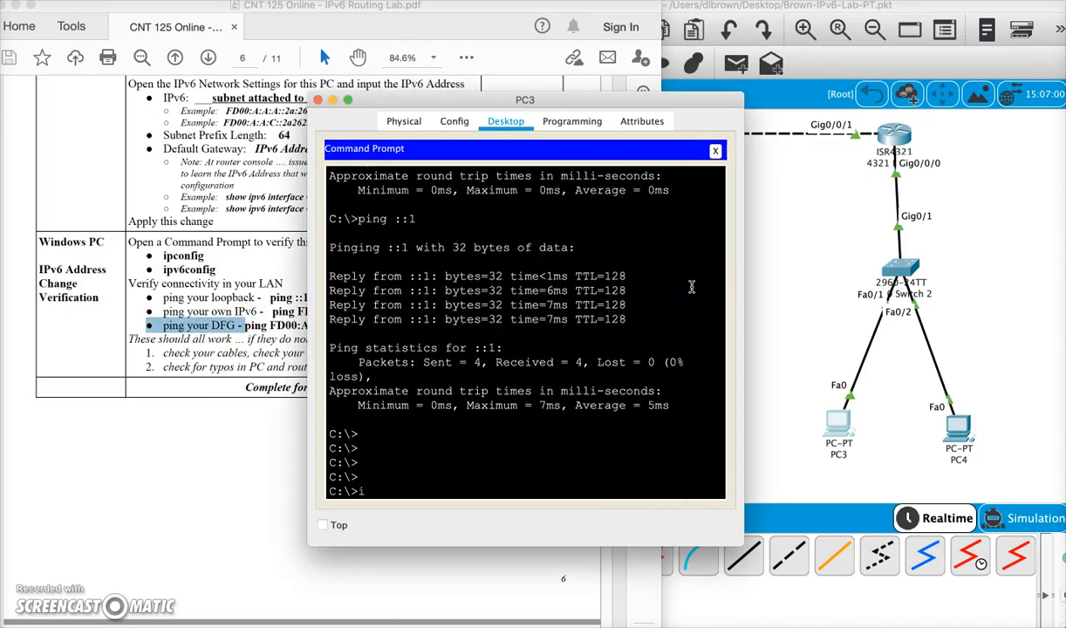
text(ipv6config)
key(Return)
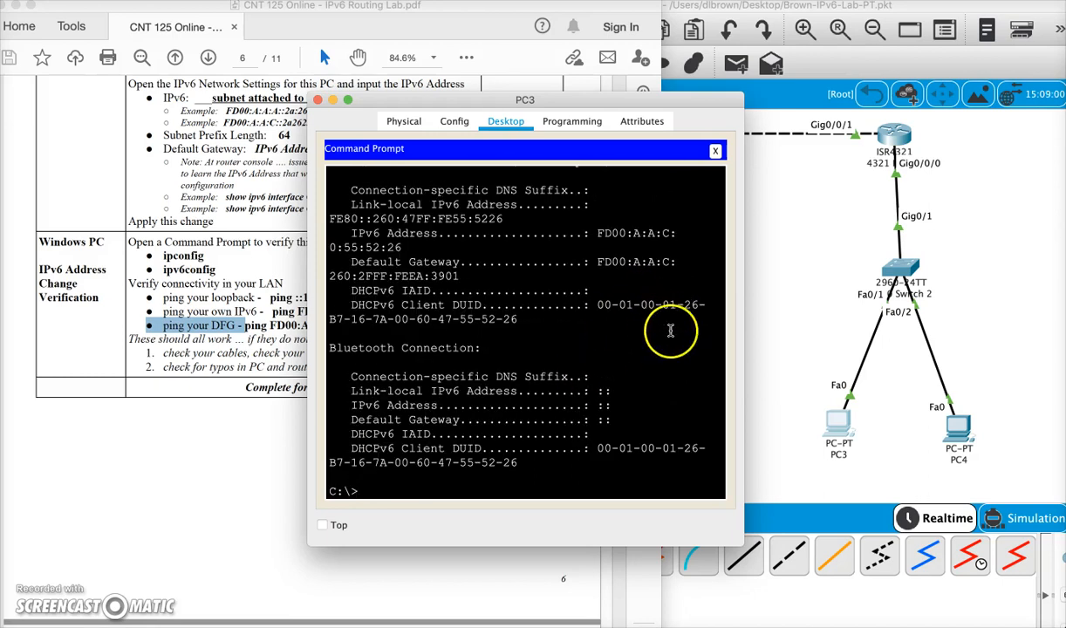
- Copy PC3's default gateway address and ping FD00:A:A:C:260:2FF:FEEA:3901 from its command prompt
drag(744, 273, 932, 279)
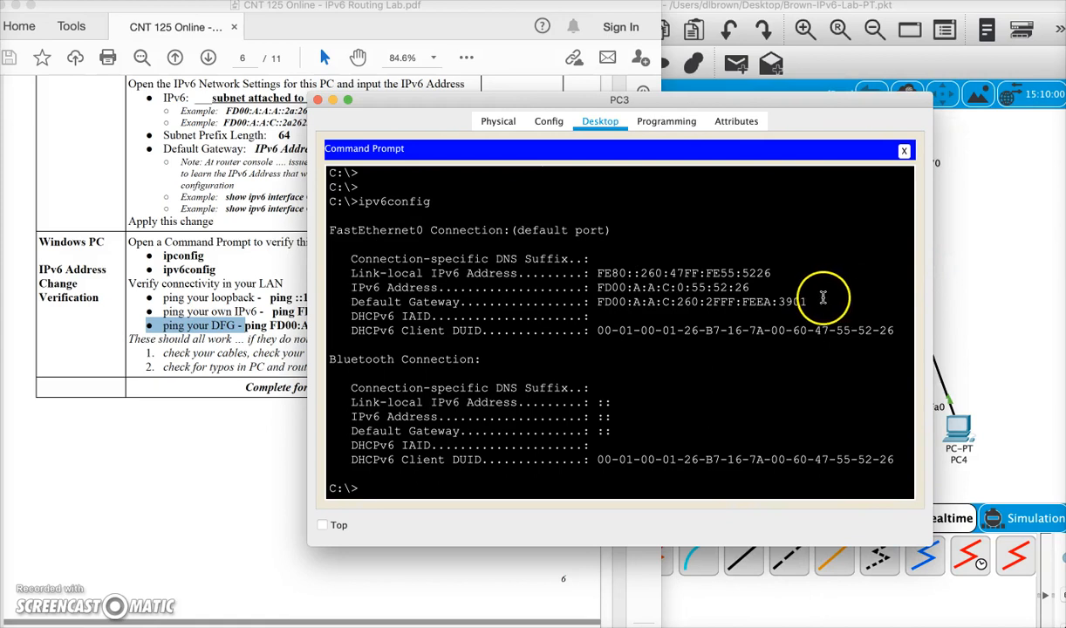
drag(808, 301, 613, 305)
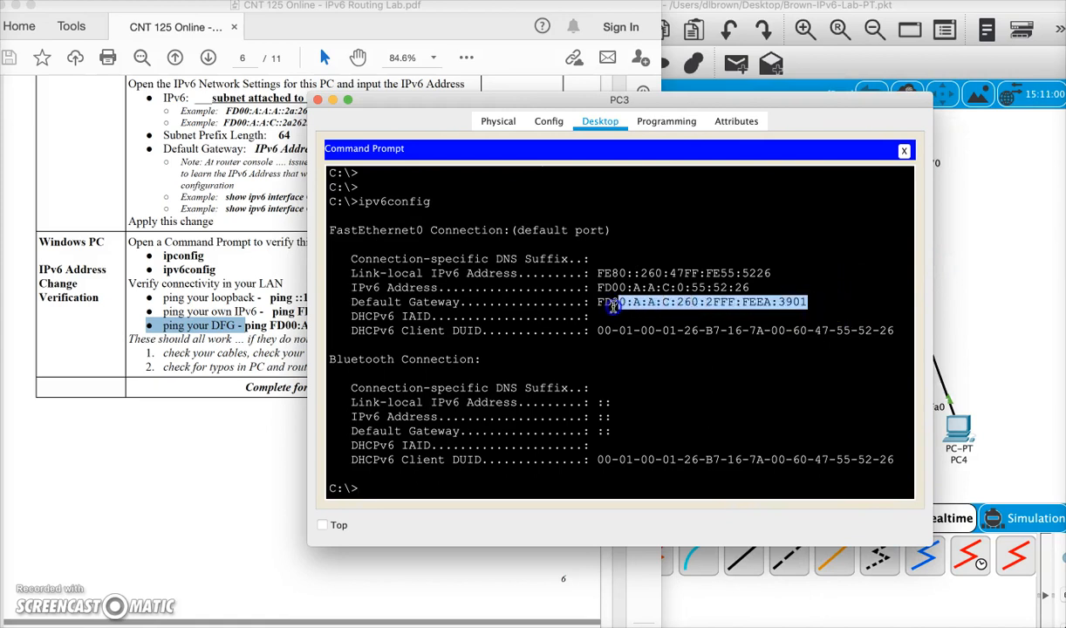
right_click(618, 305)
click(635, 314)
key(Return)
key(Return)
key(Return)
text(pi)
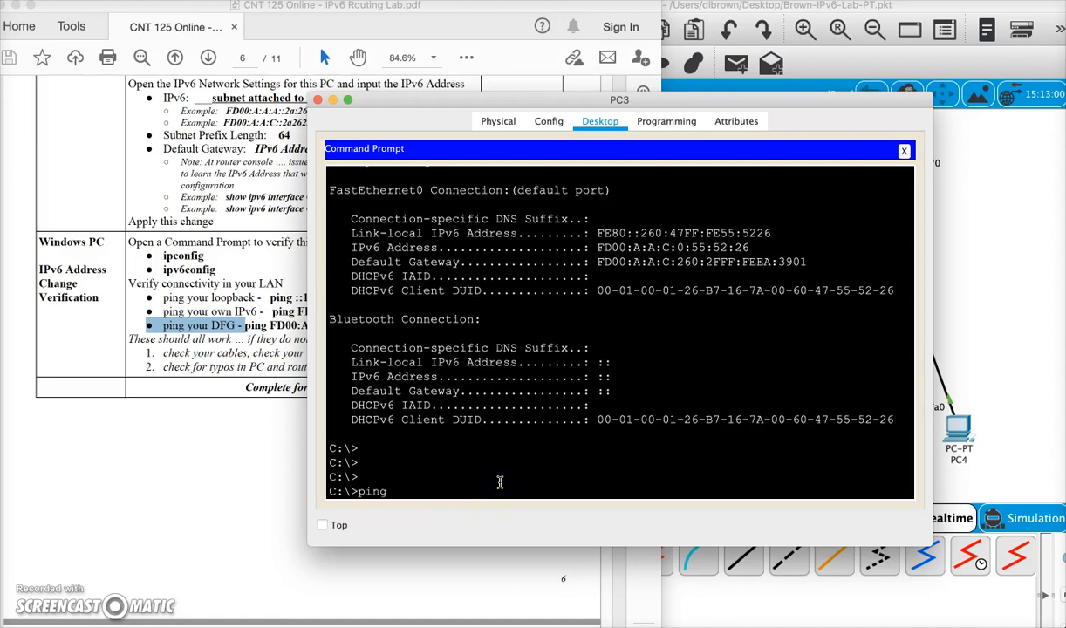
text(ng)
right_click(451, 514)
click(463, 504)
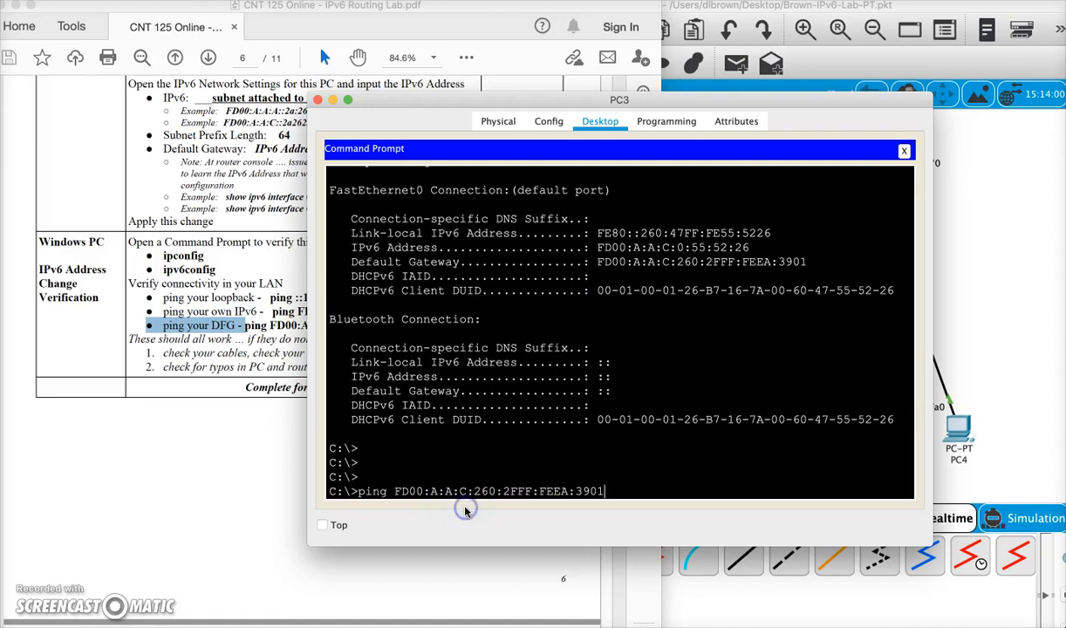
key(Return)
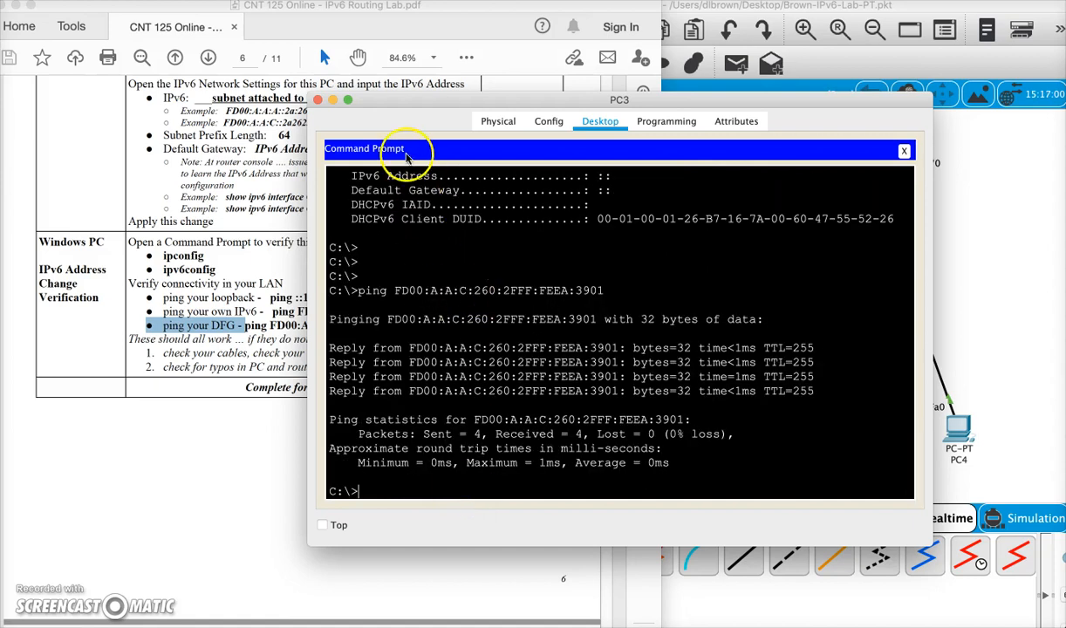
- Close PC3 and review the lab PDF's Part 5 connectivity testing and Part 6 packet capture instructions
click(318, 100)
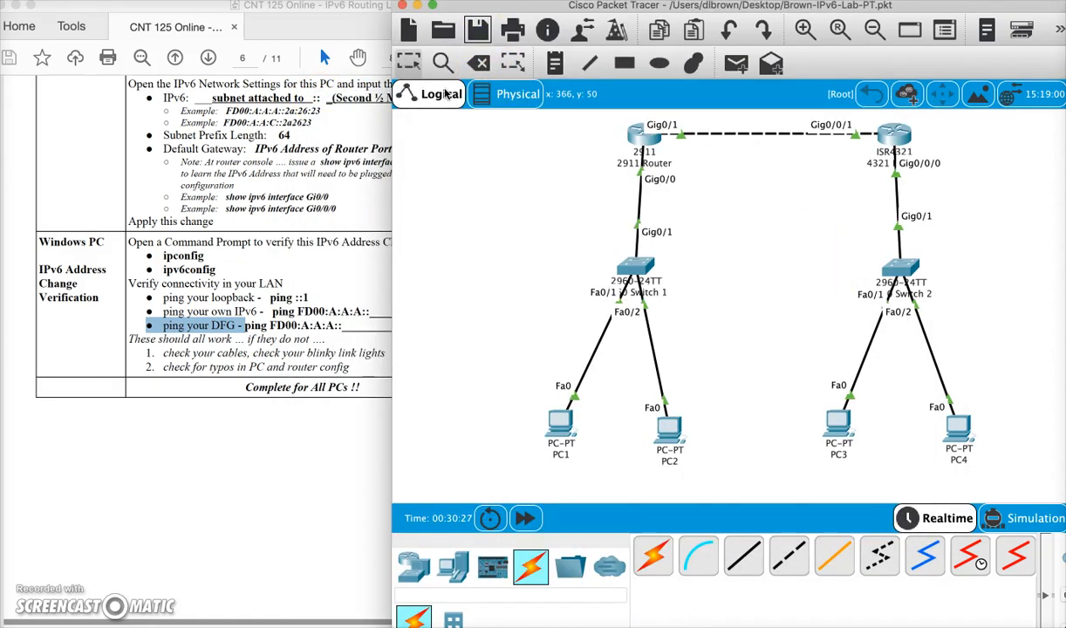
click(279, 342)
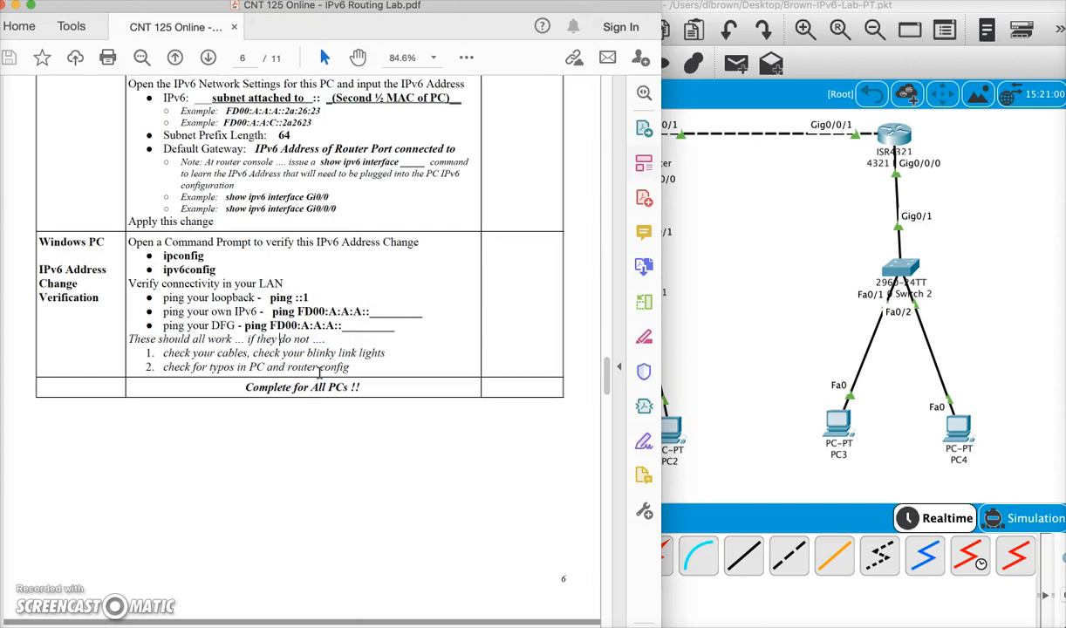
click(321, 349)
scroll(321, 349, down, 10)
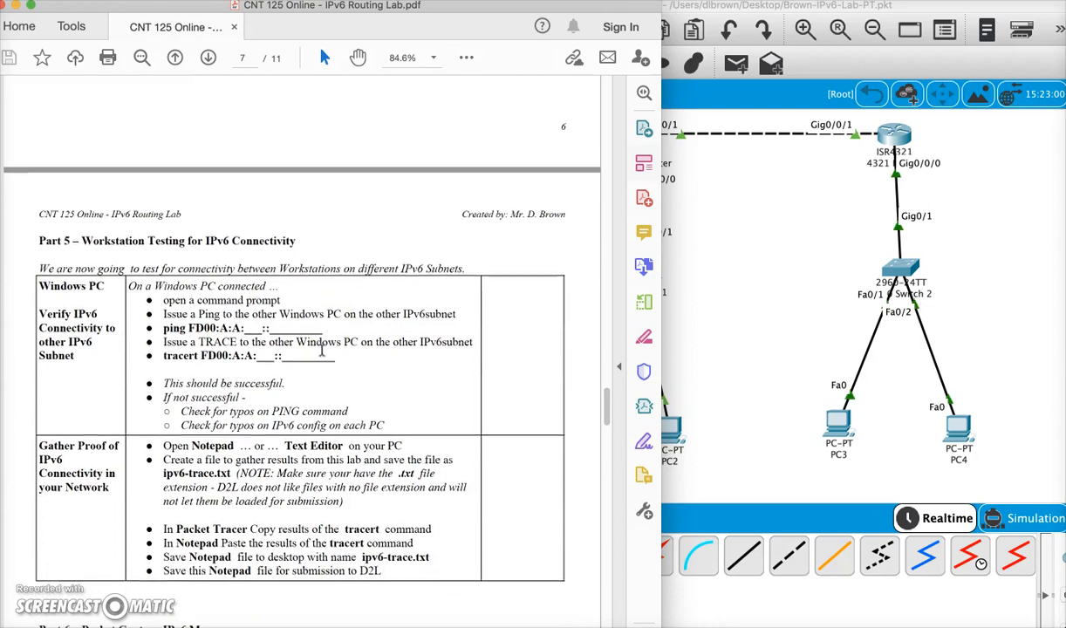
scroll(321, 350, down, 1)
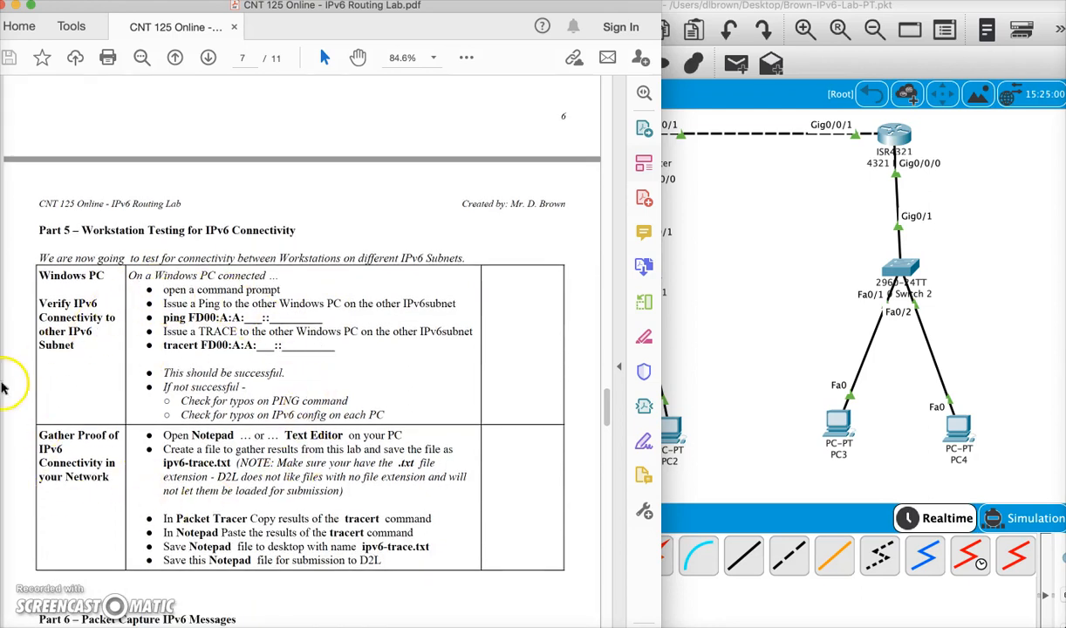
scroll(122, 266, down, 5)
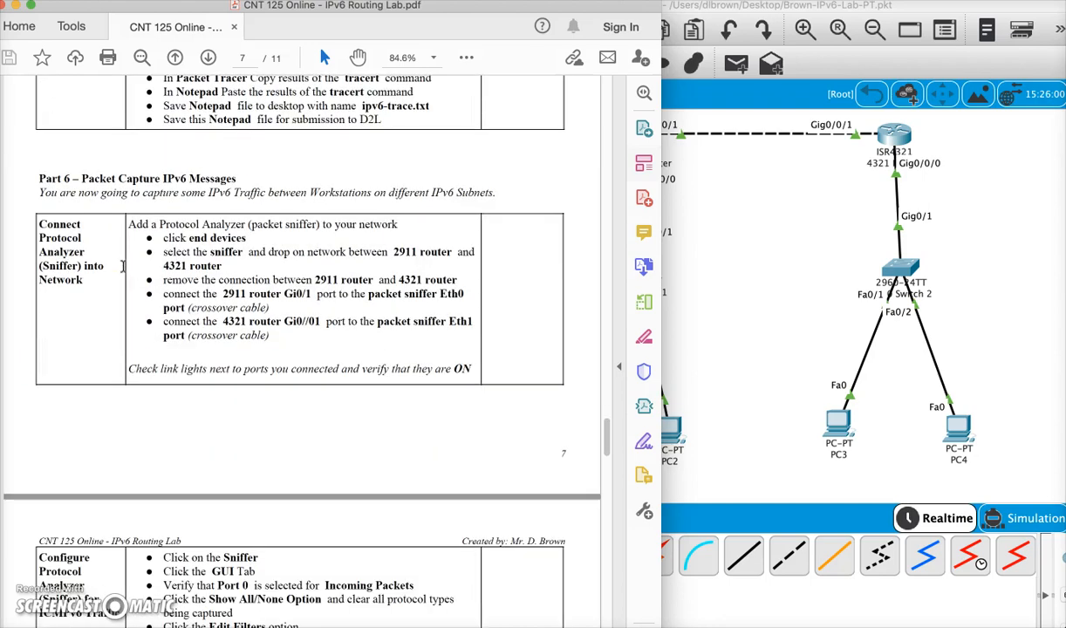
scroll(211, 293, up, 5)
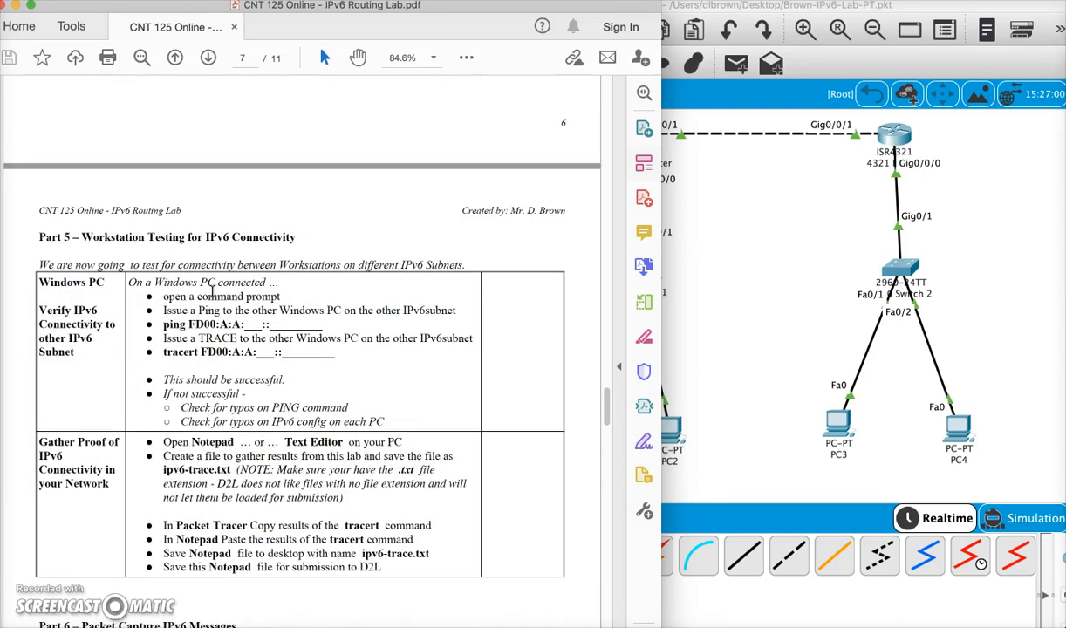